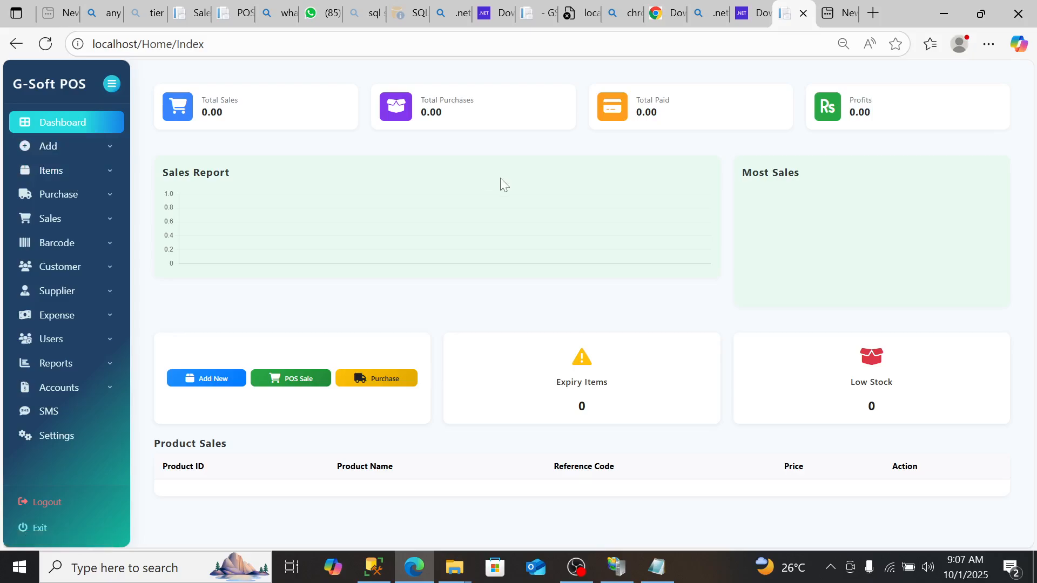
{"action": "left_click", "coordinate": [75, 152]}
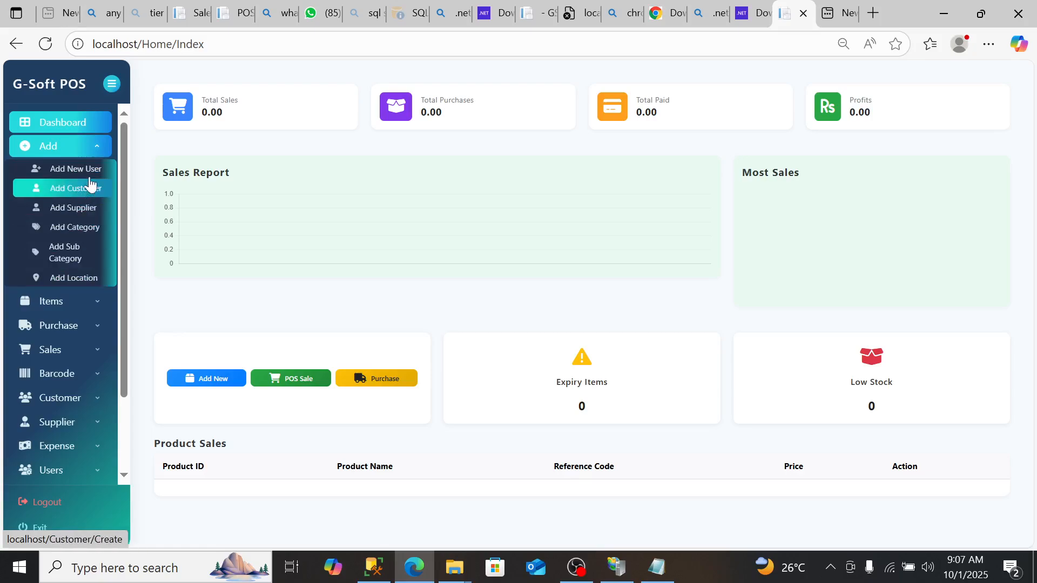
{"action": "left_click", "coordinate": [65, 148]}
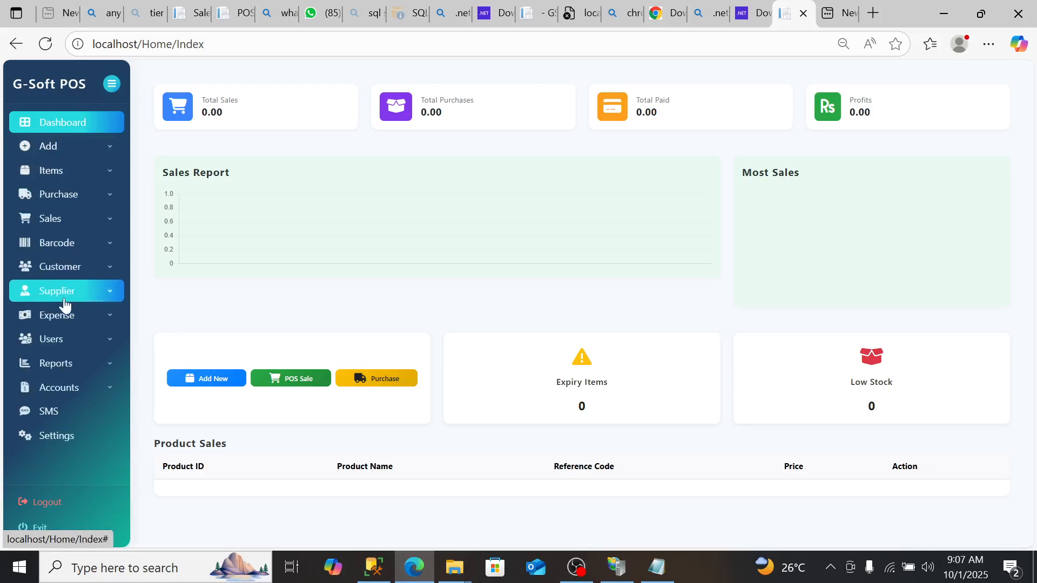
Step: Add a measurement unit named kg with the detail kg and save it
{"action": "left_click", "coordinate": [72, 177]}
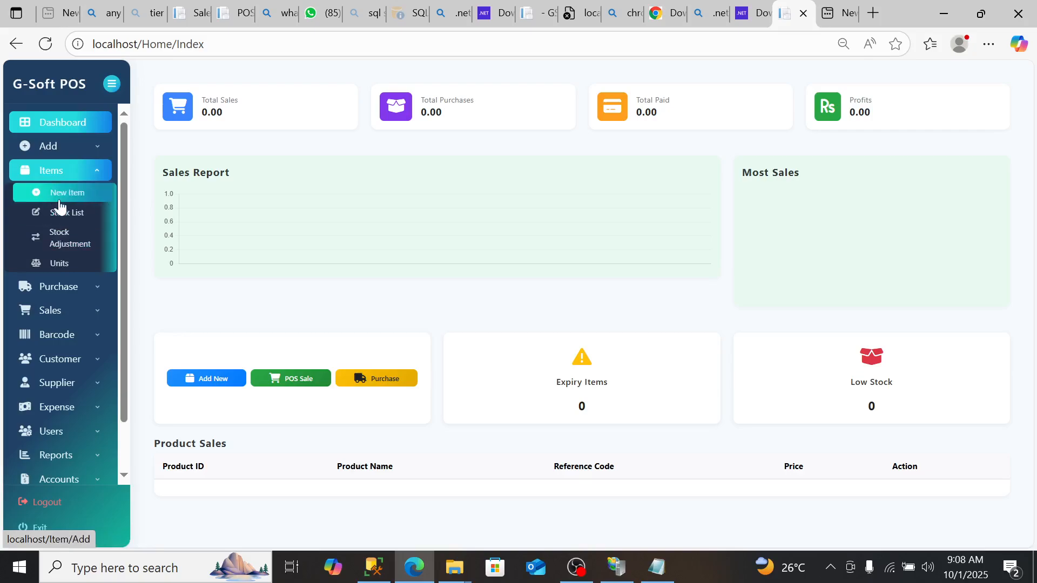
{"action": "left_click", "coordinate": [70, 265]}
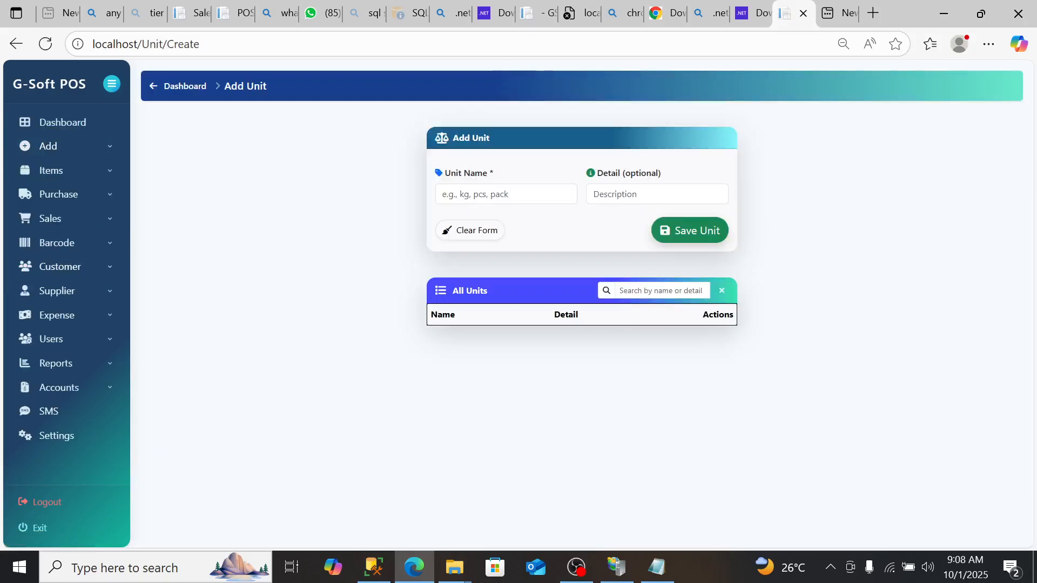
{"action": "left_click", "coordinate": [497, 195]}
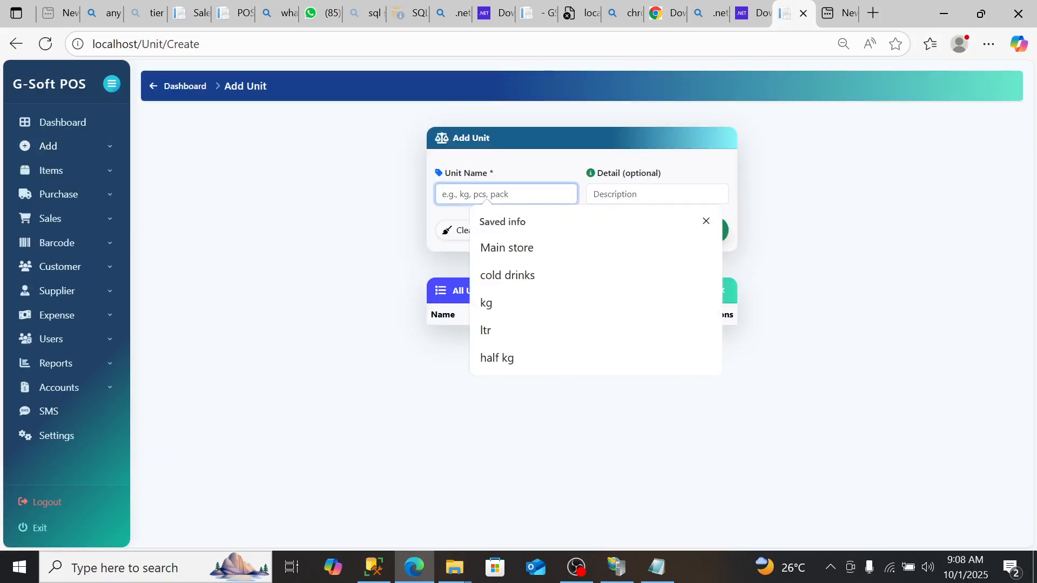
{"action": "type", "text": "kg"}
{"action": "key", "text": "Tab"}
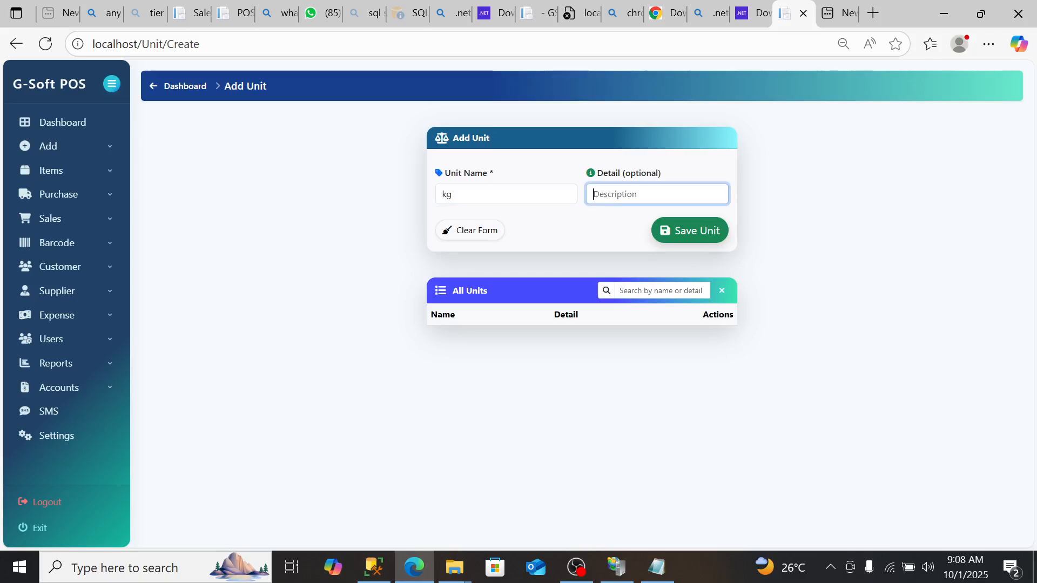
{"action": "type", "text": "kg"}
{"action": "left_click", "coordinate": [674, 232]}
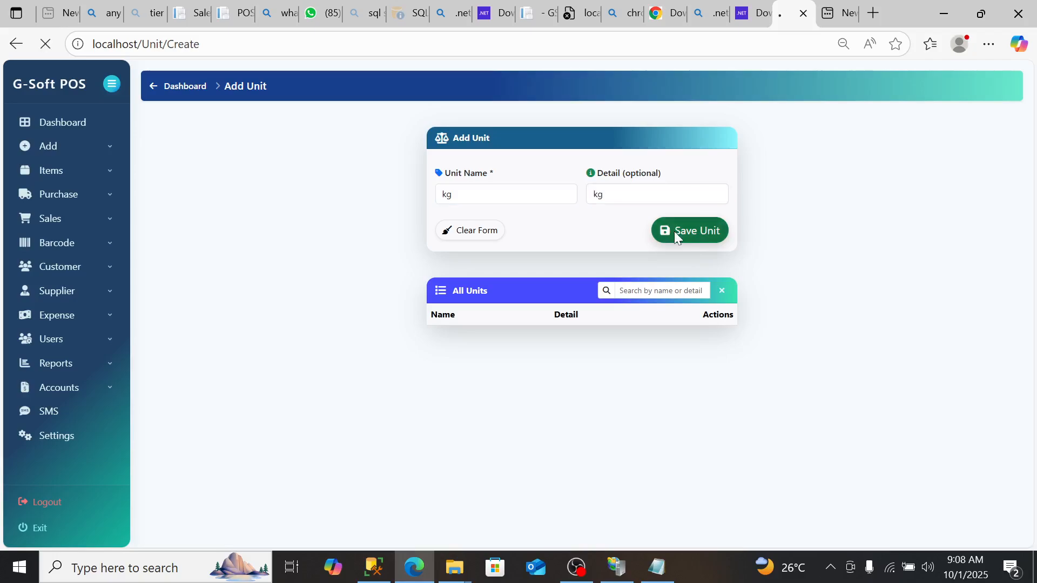
Step: Add a second unit named LITER with the detail LTR and save it
{"action": "left_click", "coordinate": [506, 197]}
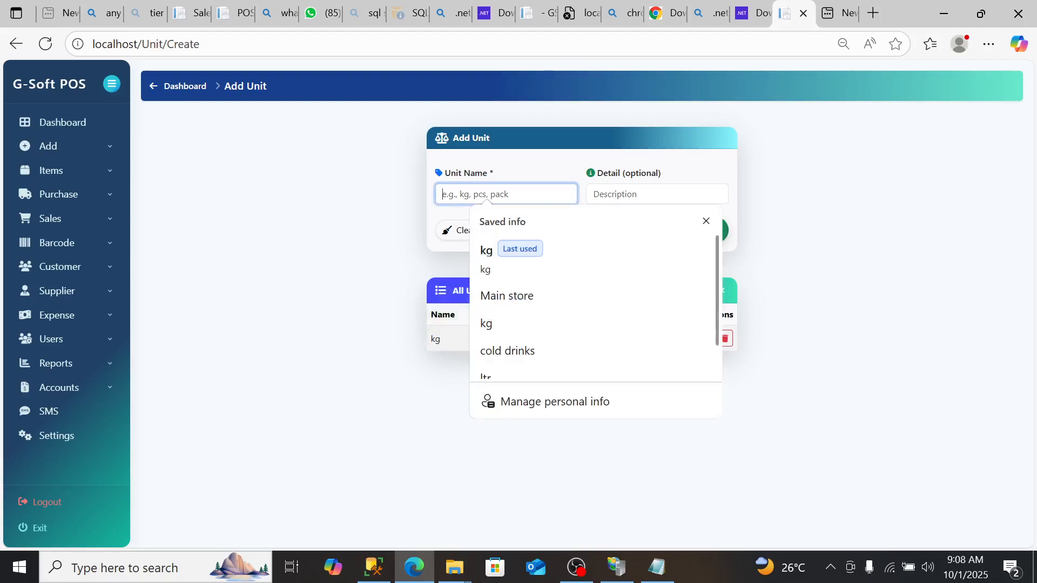
{"action": "type", "text": "LIT"}
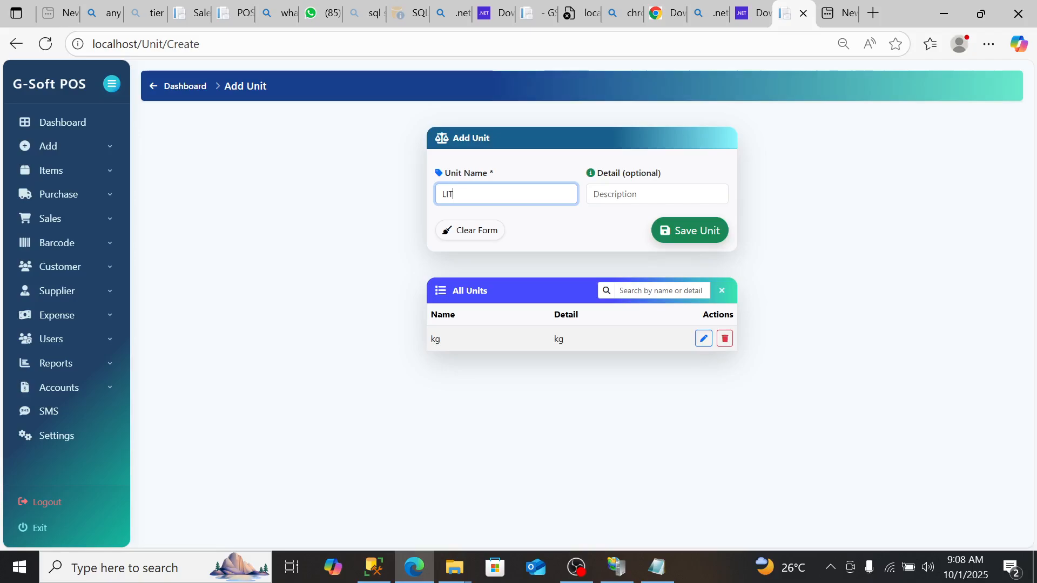
{"action": "type", "text": "RE"}
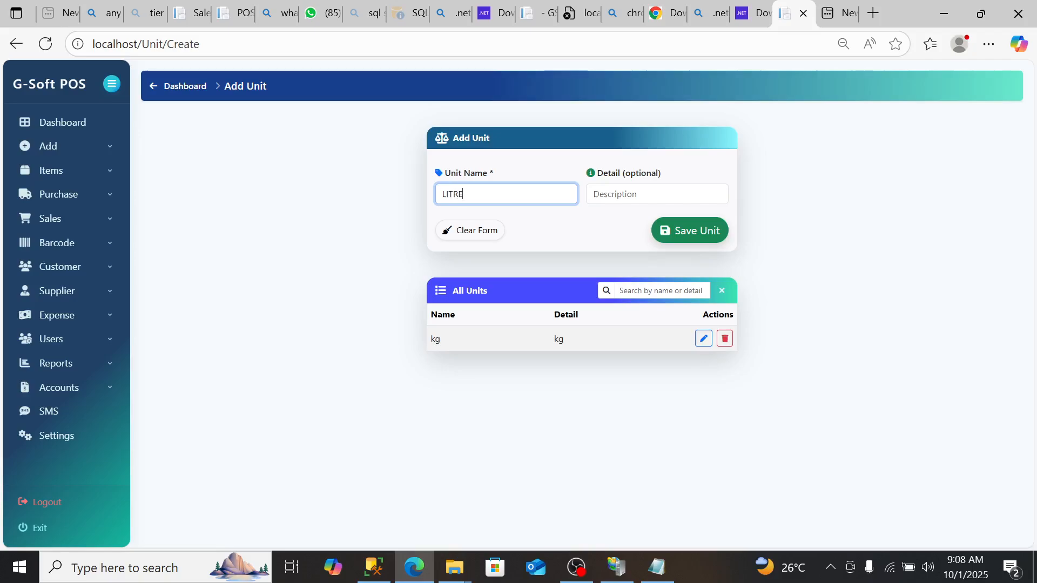
{"action": "key", "text": "BackSpace"}
{"action": "key", "text": "BackSpace"}
{"action": "type", "text": "ER"}
{"action": "key", "text": "Tab"}
{"action": "type", "text": "LITE"}
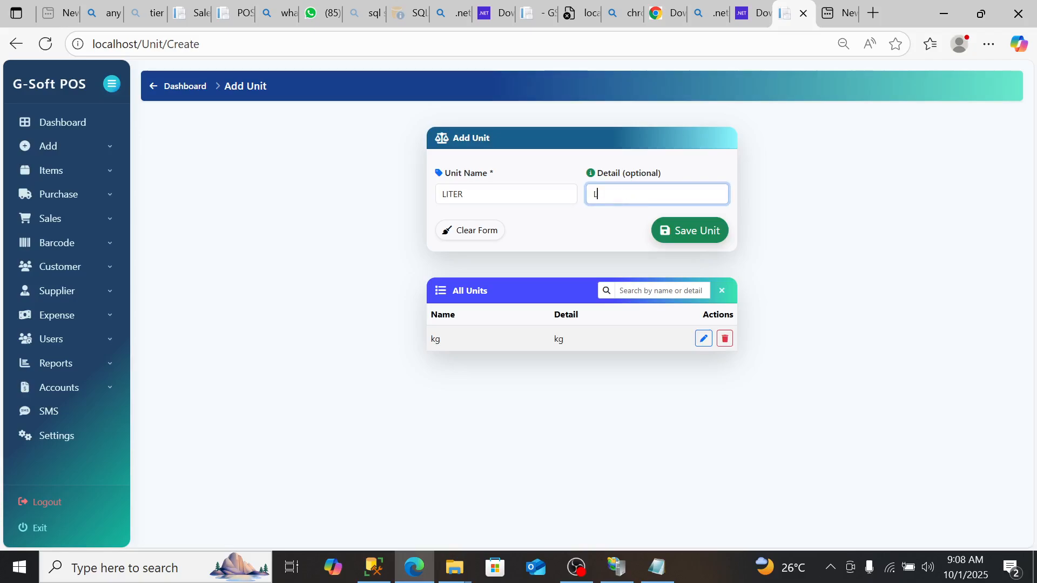
{"action": "type", "text": "R"}
{"action": "key", "text": "BackSpace"}
{"action": "key", "text": "BackSpace"}
{"action": "key", "text": "BackSpace"}
{"action": "key", "text": "BackSpace"}
{"action": "key", "text": "BackSpace"}
{"action": "type", "text": "LTR"}
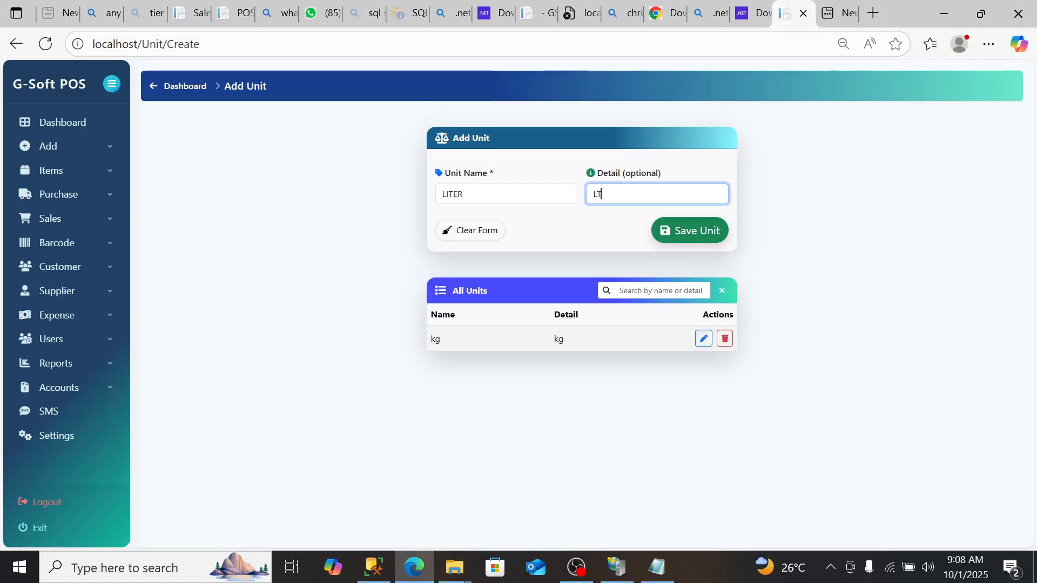
{"action": "left_click", "coordinate": [677, 234]}
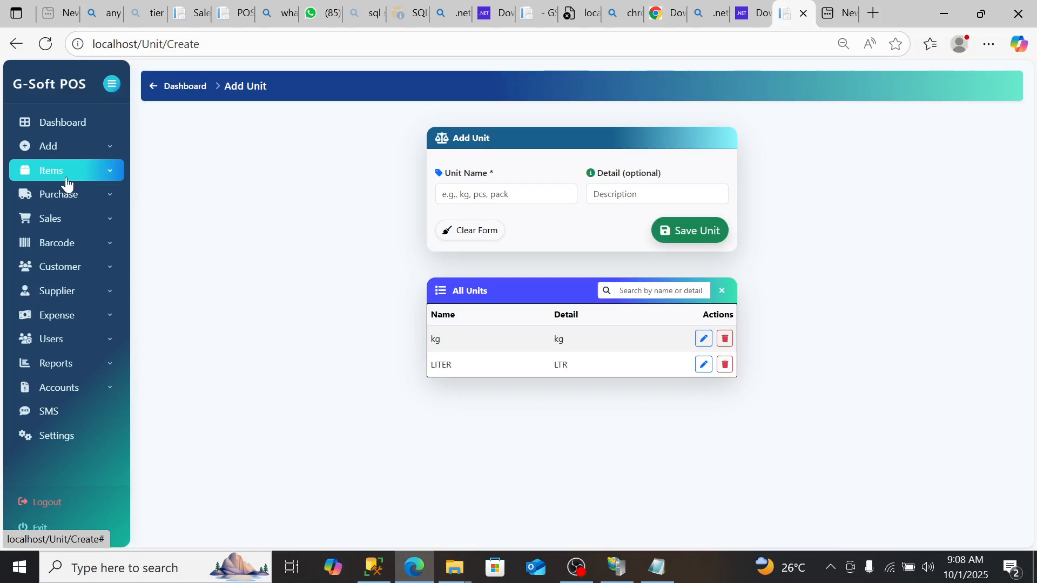
Step: Leave the unit page and open the form for adding a new item
{"action": "left_click", "coordinate": [183, 86]}
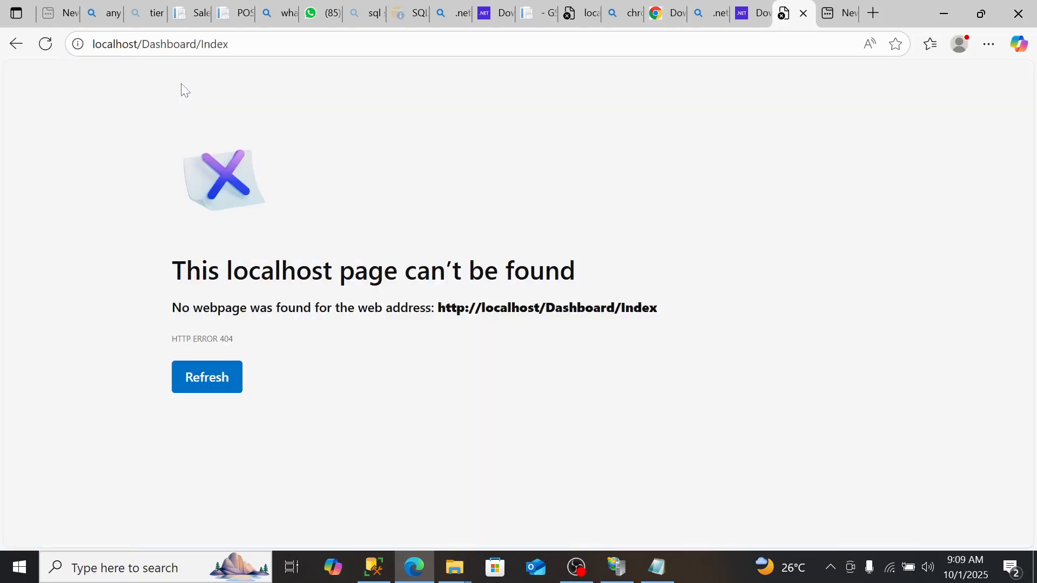
{"action": "left_click", "coordinate": [16, 44]}
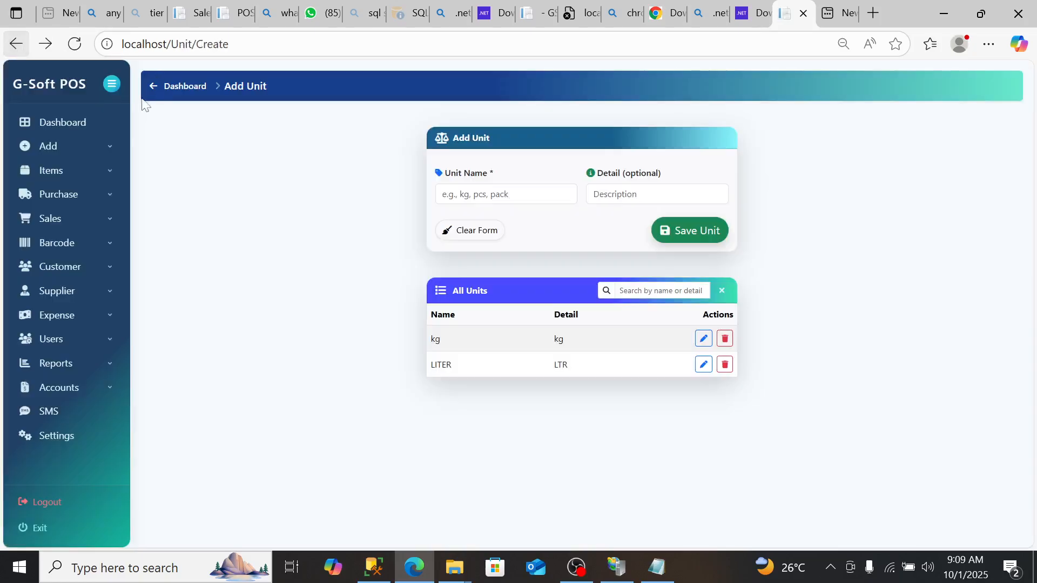
{"action": "left_click", "coordinate": [65, 176]}
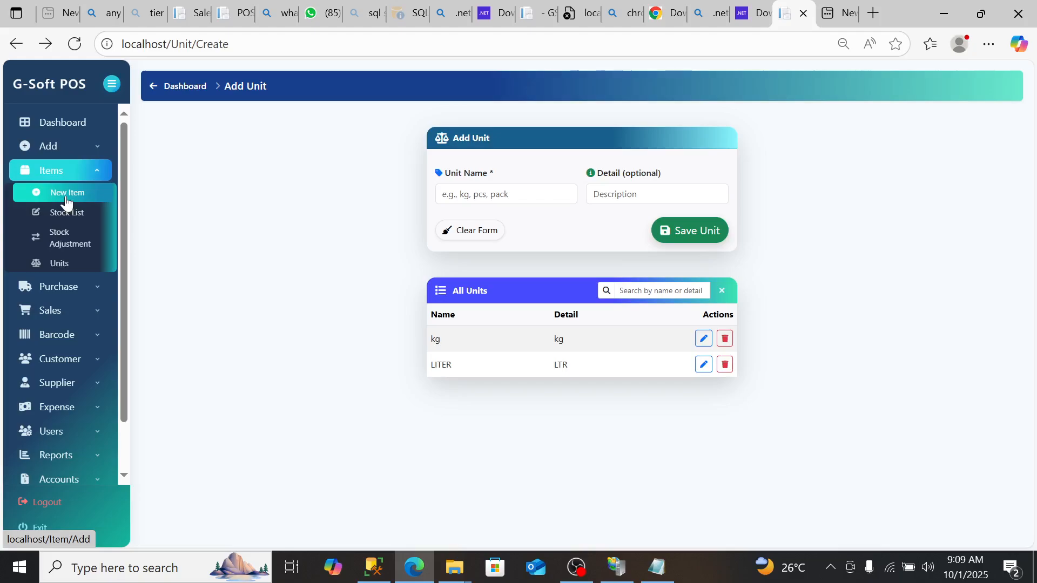
{"action": "left_click", "coordinate": [66, 200]}
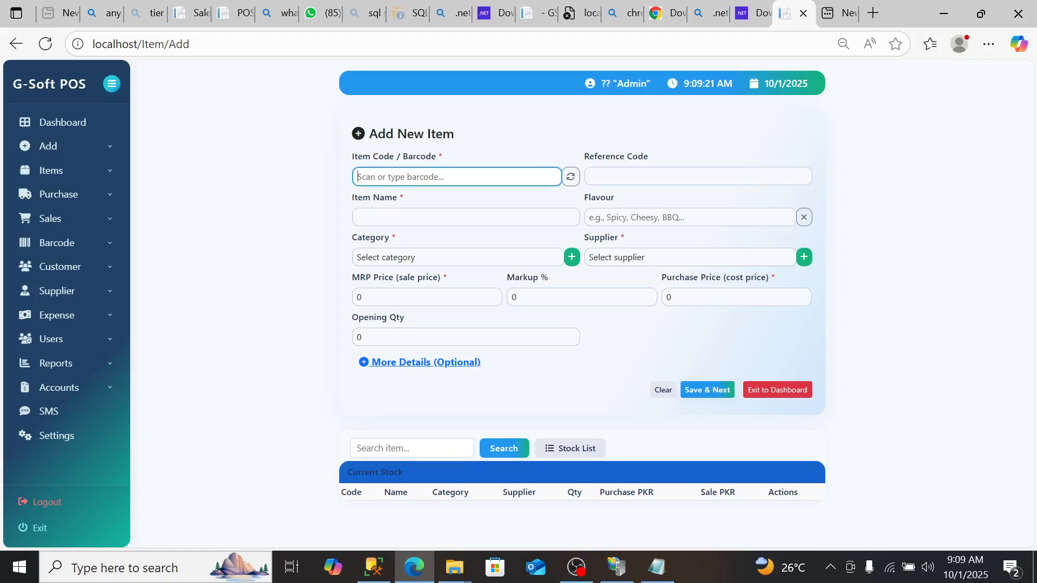
Step: Examine the new item form's code, name, flavour, category, supplier and price fields, including the optional pack, unit and location details
{"action": "left_click", "coordinate": [635, 176]}
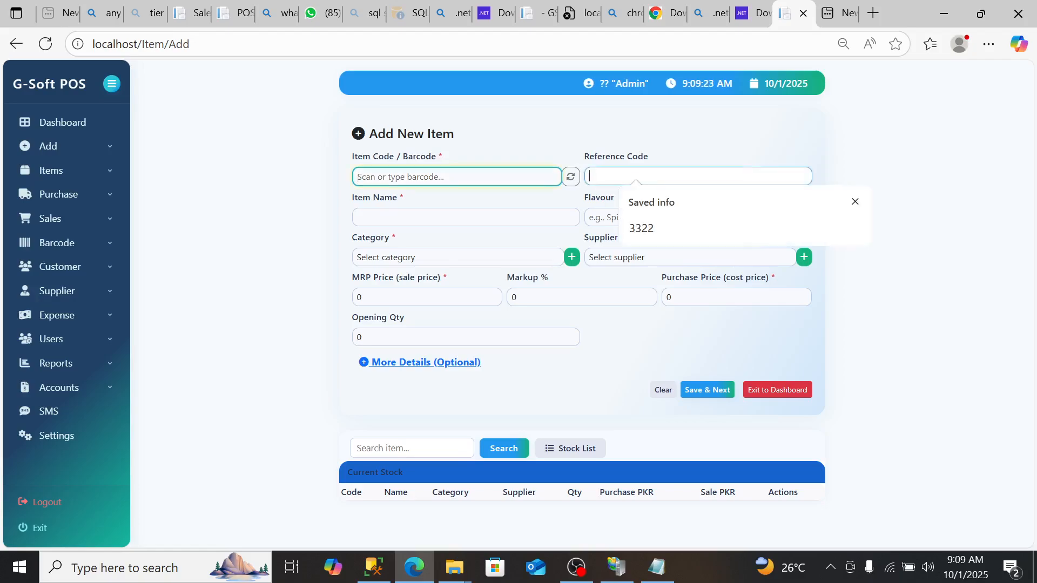
{"action": "left_click", "coordinate": [528, 218]}
{"action": "left_click", "coordinate": [631, 218]}
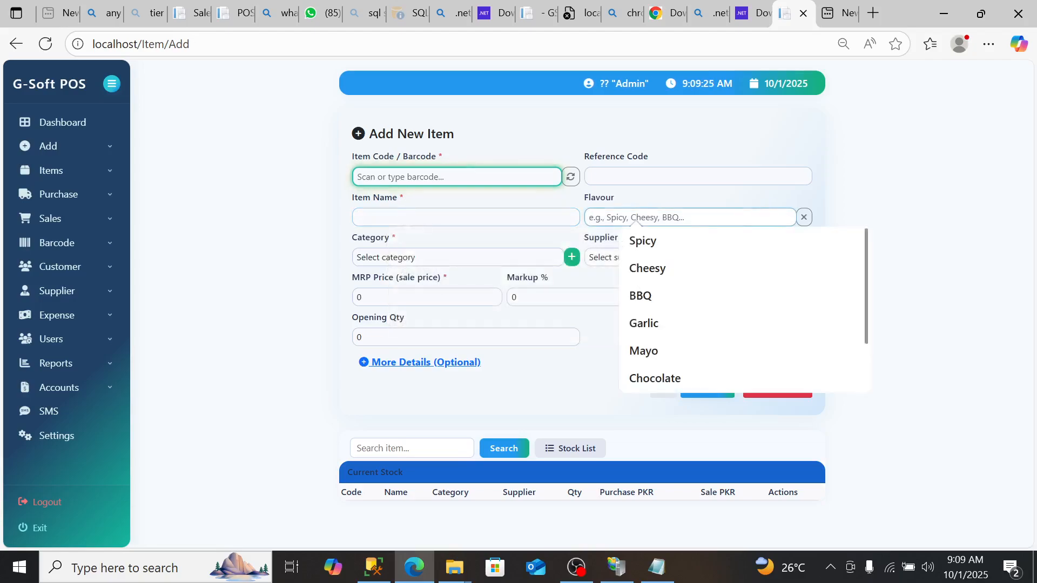
{"action": "left_click", "coordinate": [434, 257]}
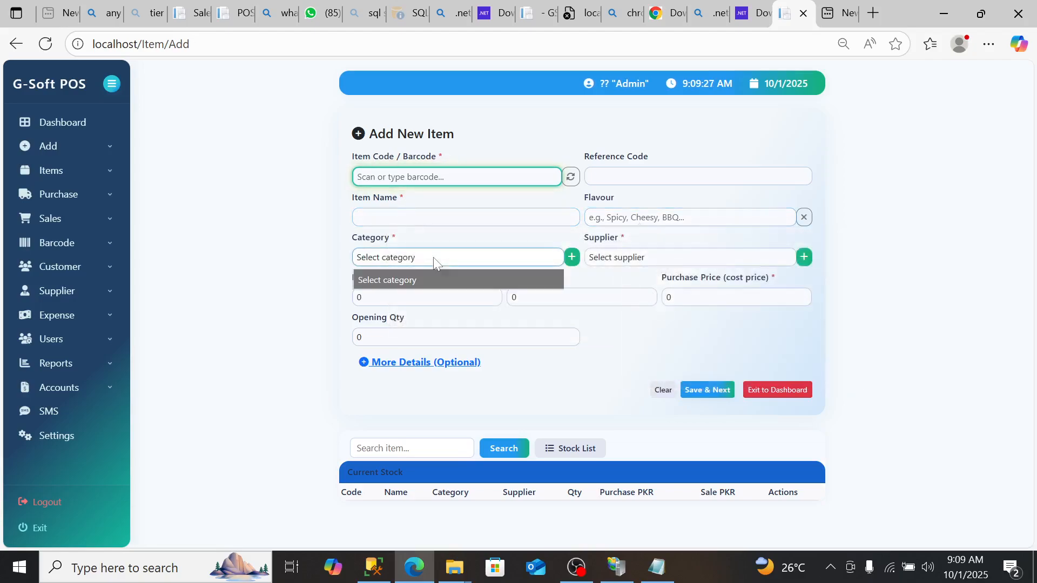
{"action": "left_click", "coordinate": [625, 258]}
{"action": "left_click", "coordinate": [469, 297]}
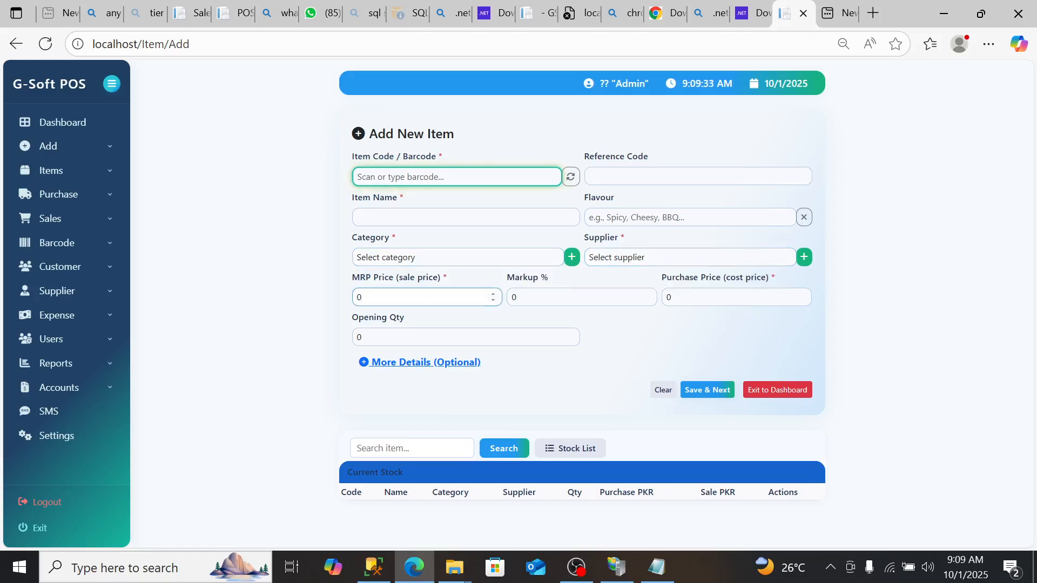
{"action": "key", "text": "Tab"}
{"action": "key", "text": "Tab"}
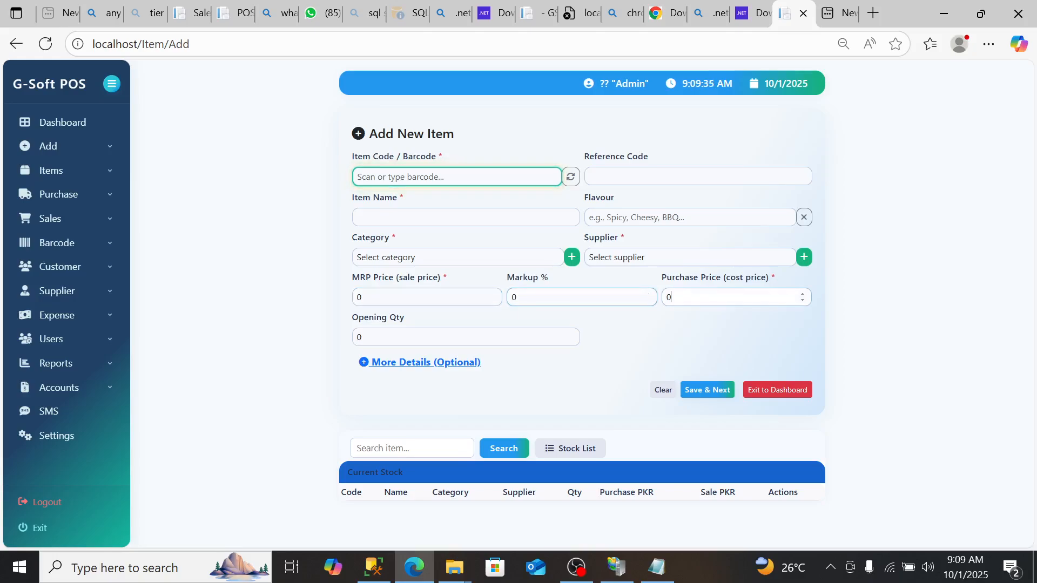
{"action": "left_click", "coordinate": [411, 365]}
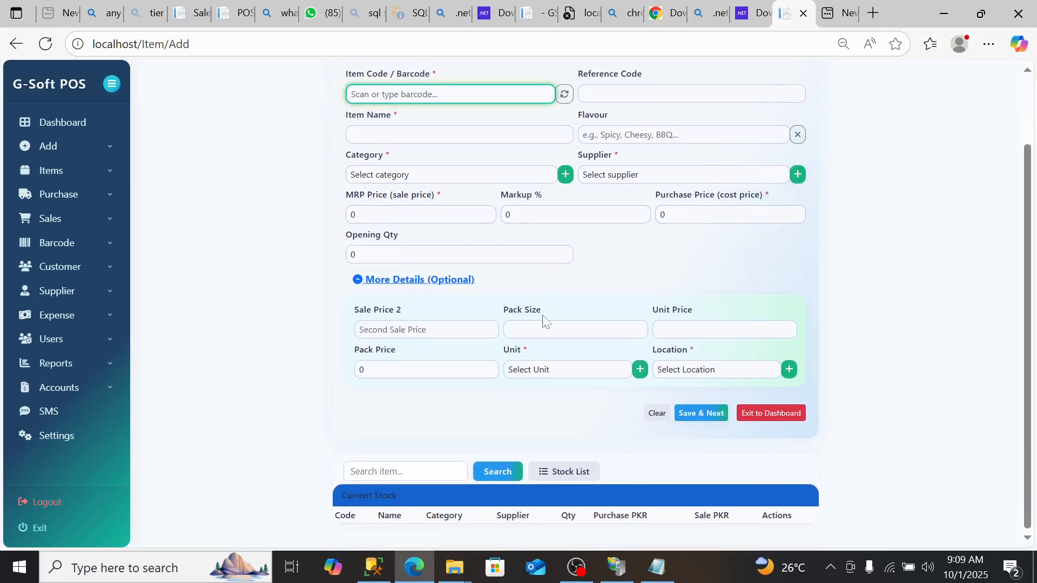
{"action": "left_click", "coordinate": [556, 328]}
{"action": "left_click", "coordinate": [465, 370]}
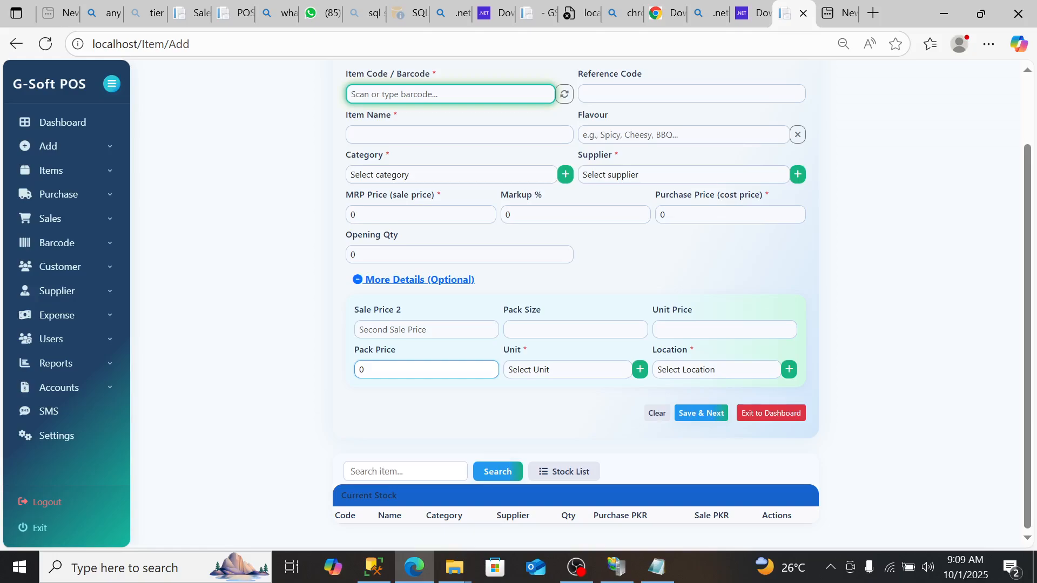
{"action": "left_click", "coordinate": [554, 327]}
{"action": "scroll", "coordinate": [554, 319], "scroll_direction": "up", "scroll_amount": 2}
{"action": "left_click", "coordinate": [476, 363]}
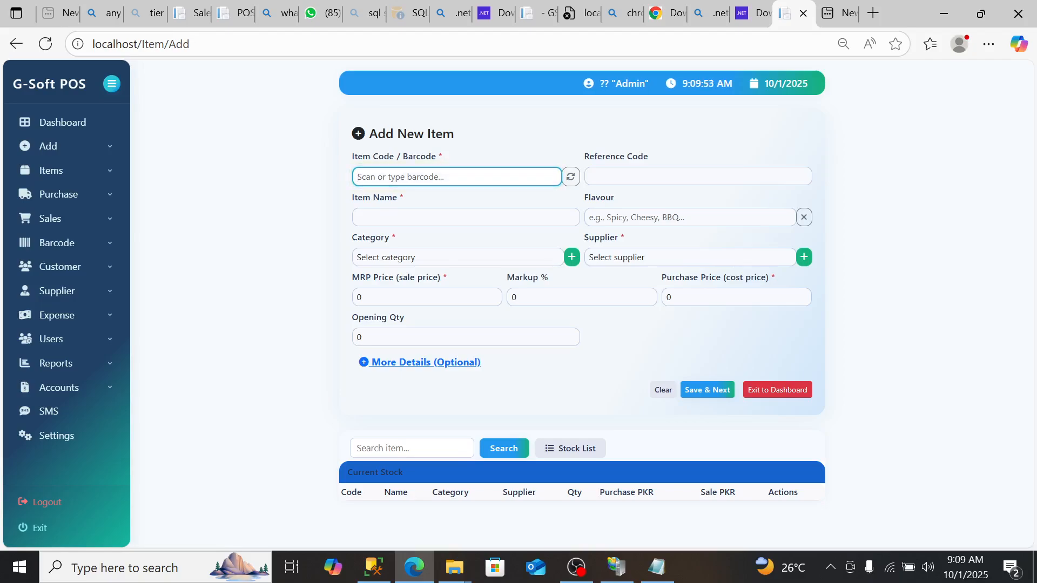
{"action": "type", "text": "3453453453453"}
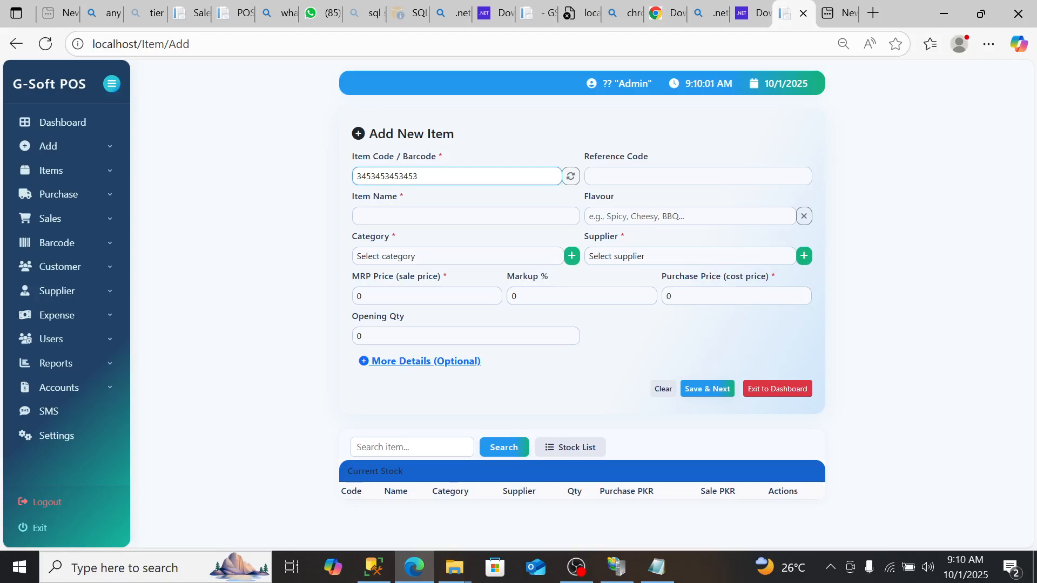
{"action": "key", "text": "BackSpace"}
{"action": "key", "text": "BackSpace"}
{"action": "key", "text": "BackSpace"}
{"action": "key", "text": "BackSpace"}
{"action": "key", "text": "BackSpace"}
{"action": "key", "text": "BackSpace"}
{"action": "key", "text": "BackSpace"}
{"action": "key", "text": "BackSpace"}
{"action": "key", "text": "BackSpace"}
{"action": "key", "text": "BackSpace"}
{"action": "key", "text": "BackSpace"}
{"action": "key", "text": "BackSpace"}
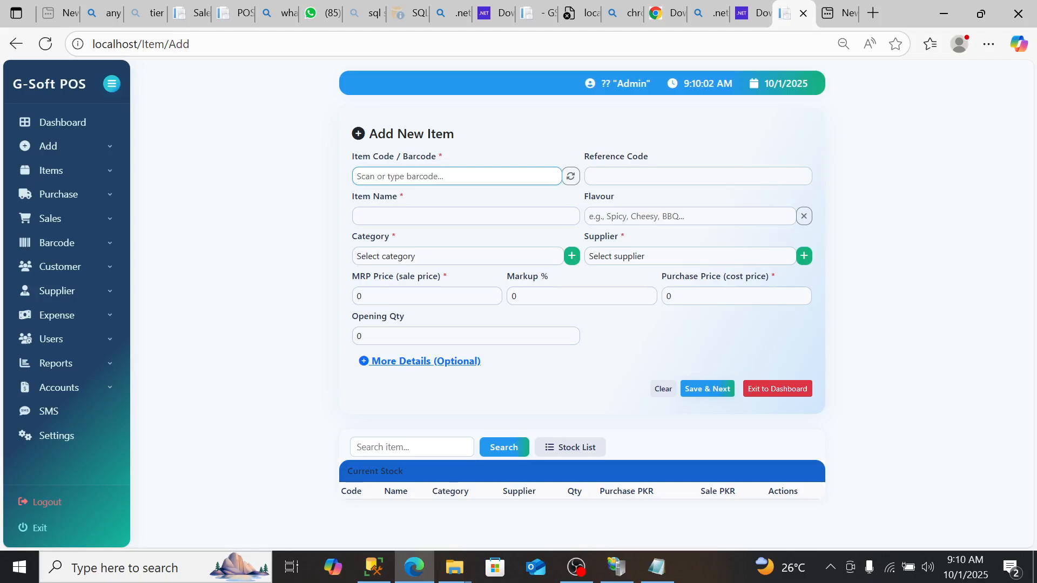
Step: Auto-generate the code 0001 for the new item
{"action": "left_click", "coordinate": [572, 181]}
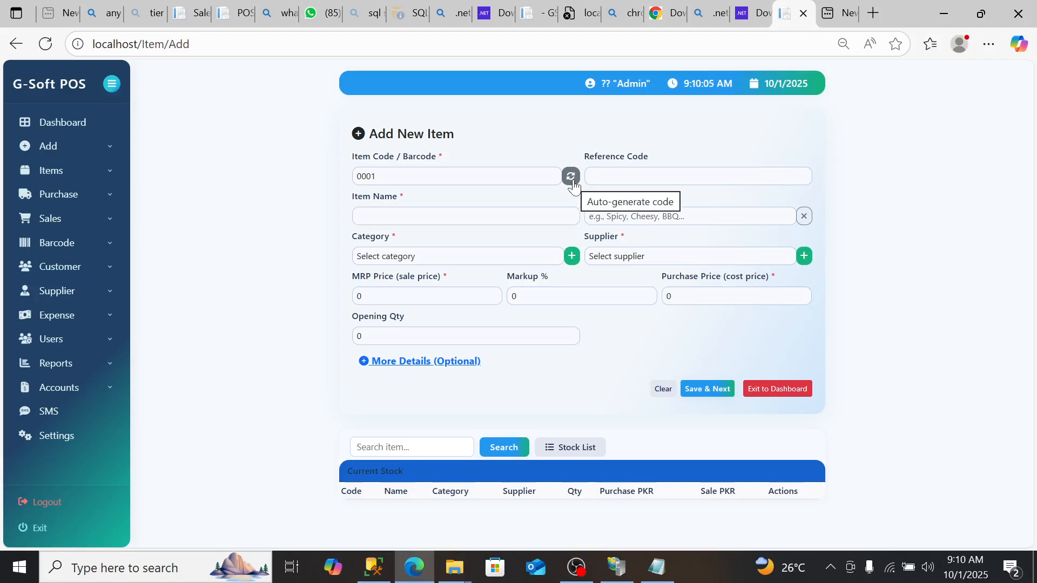
{"action": "left_click", "coordinate": [377, 176]}
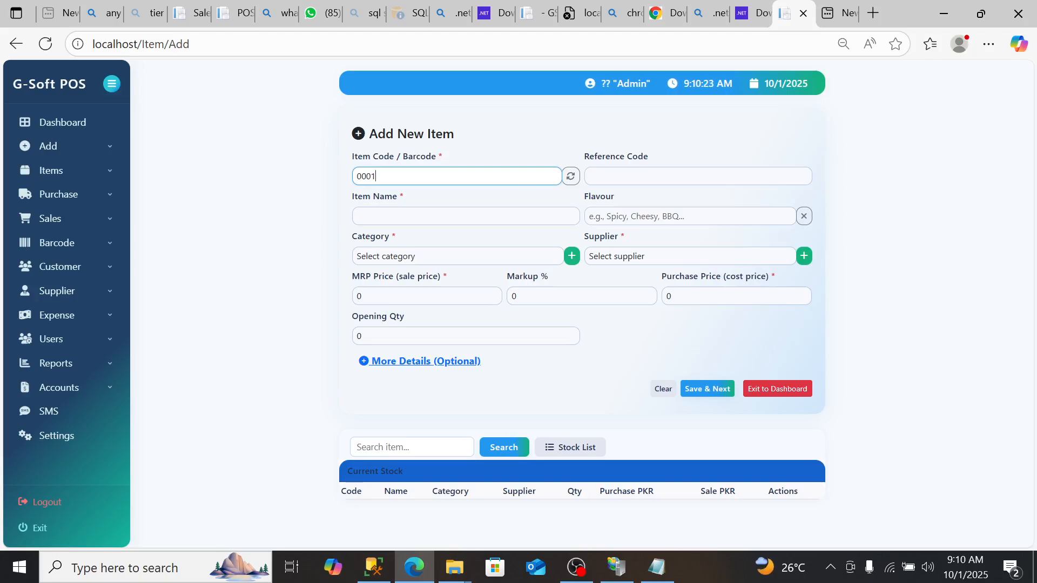
Step: Enter 3235656 as the item's reference code and clear the field again
{"action": "left_click", "coordinate": [613, 177]}
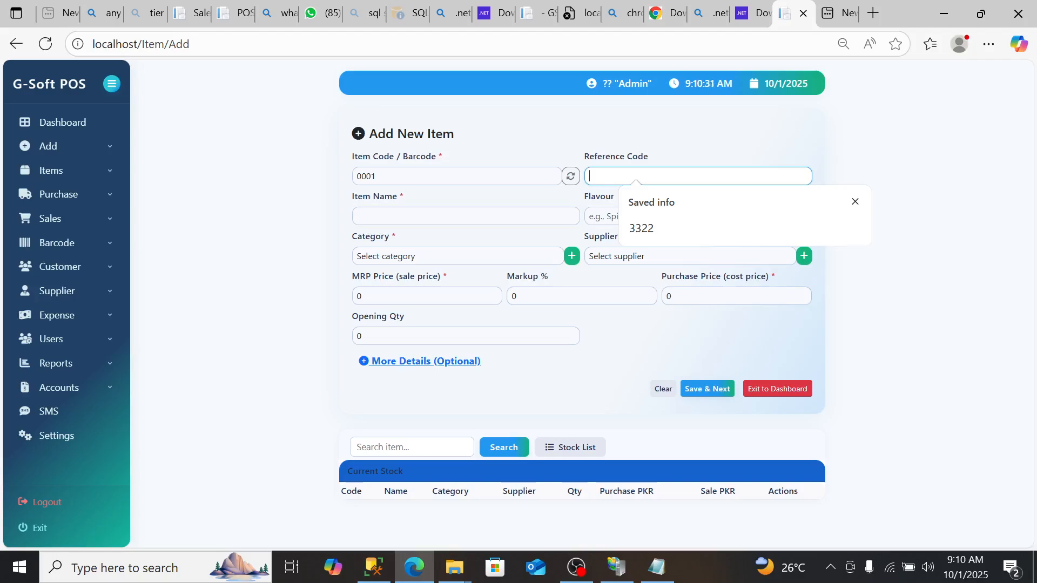
{"action": "type", "text": "3235656"}
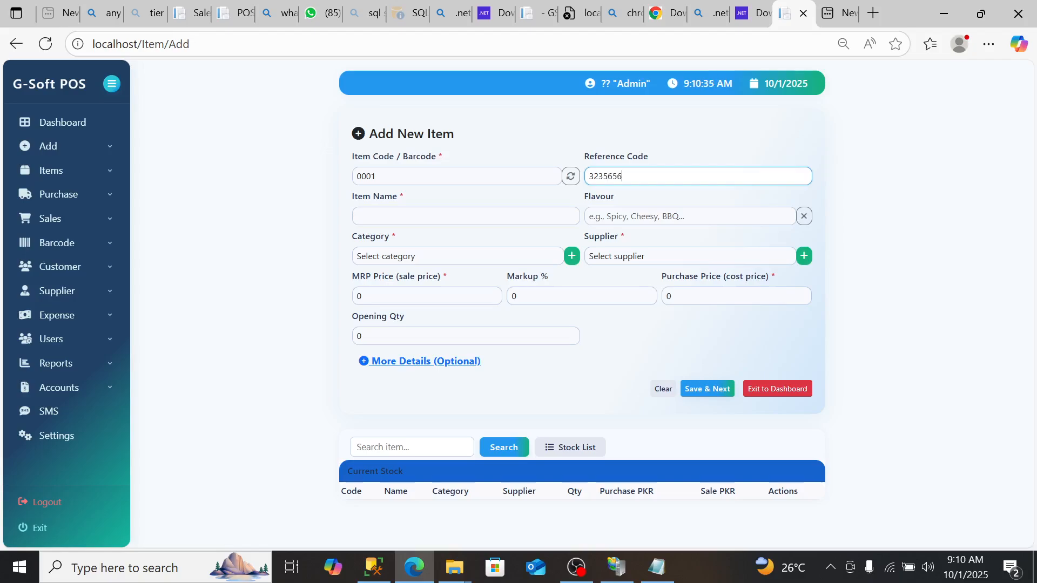
{"action": "key", "text": "BackSpace"}
{"action": "key", "text": "BackSpace"}
{"action": "key", "text": "BackSpace"}
{"action": "key", "text": "BackSpace"}
{"action": "key", "text": "BackSpace"}
{"action": "left_click_drag", "start_coordinate": [377, 176], "coordinate": [355, 179]}
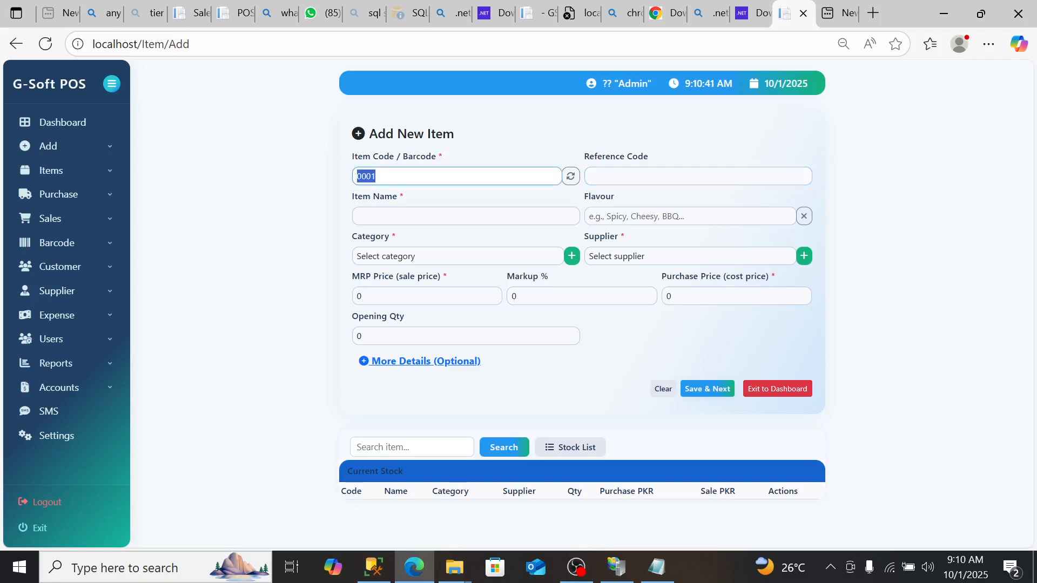
{"action": "left_click", "coordinate": [376, 177]}
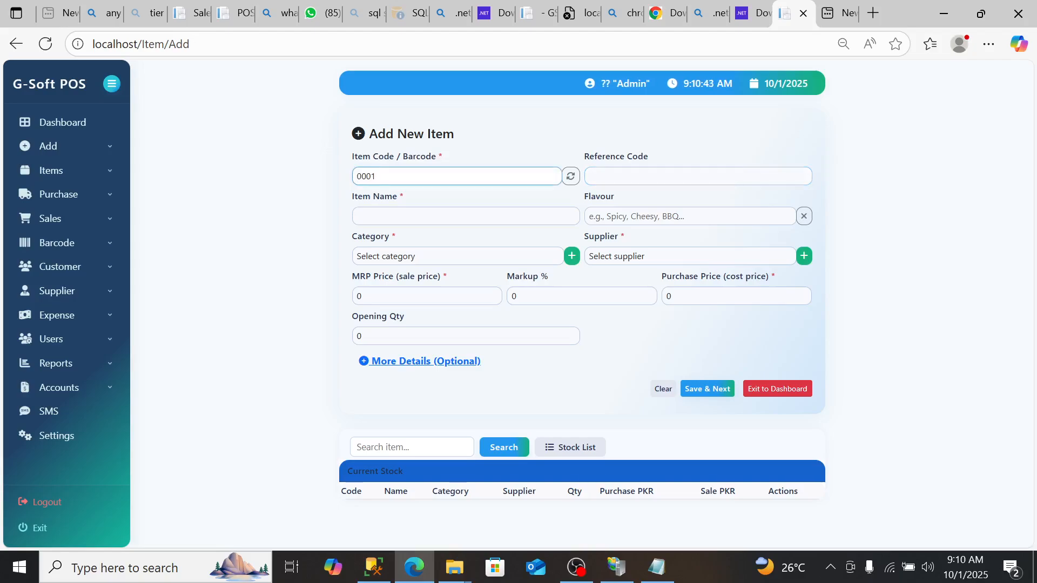
{"action": "left_click", "coordinate": [611, 176]}
Step: Enter NESTLE LACTOGIN as the item name and leave the flavour empty
{"action": "left_click", "coordinate": [484, 219]}
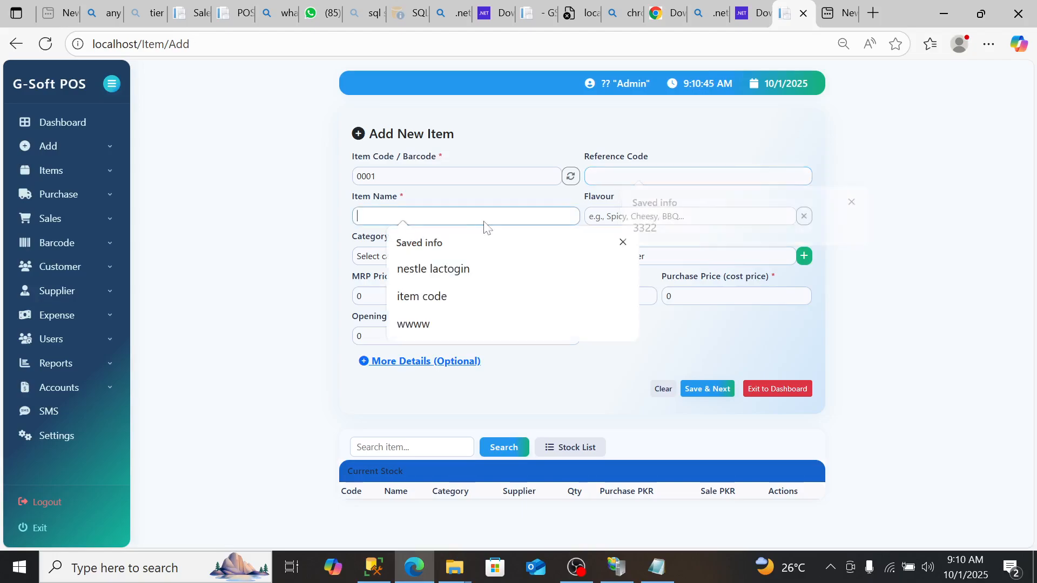
{"action": "left_click", "coordinate": [401, 219]}
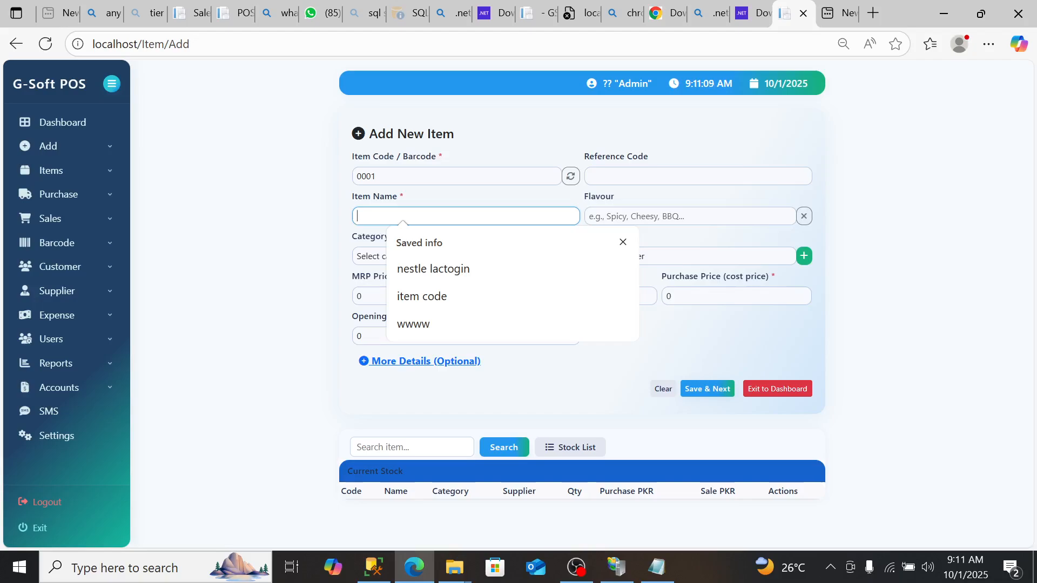
{"action": "type", "text": "NEST"}
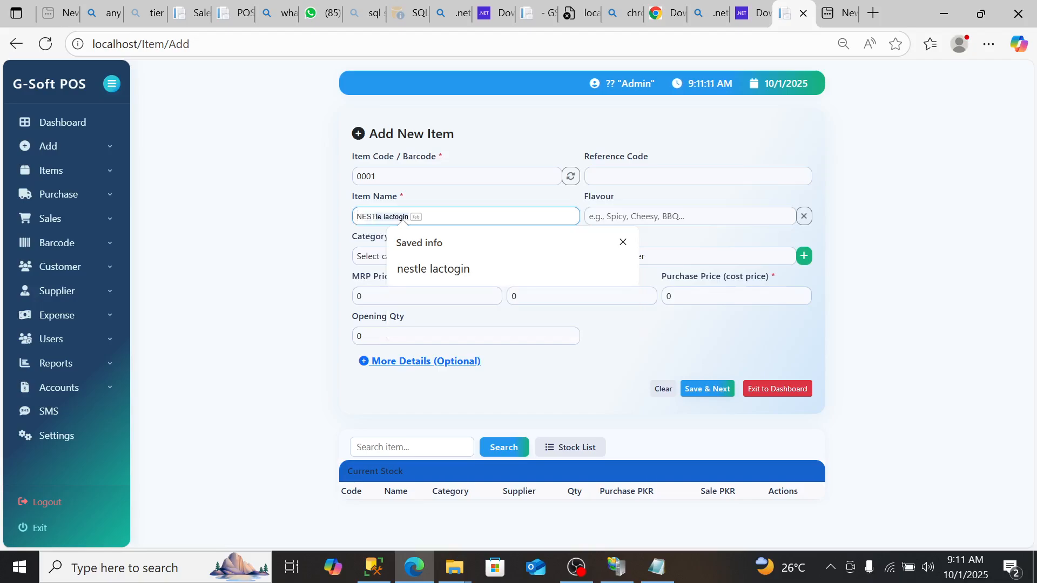
{"action": "type", "text": "LE LACTOGIM"}
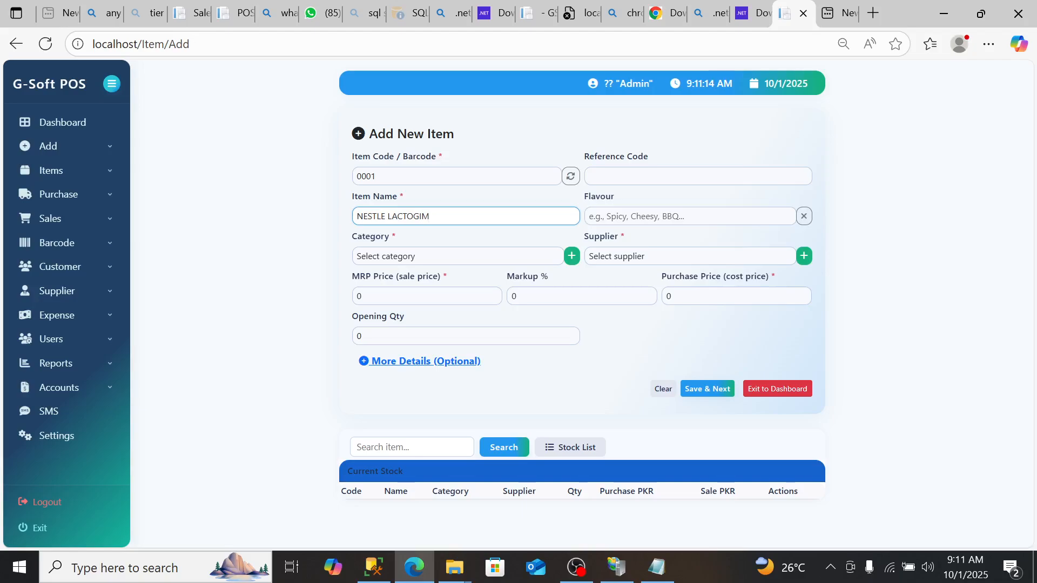
{"action": "key", "text": "BackSpace"}
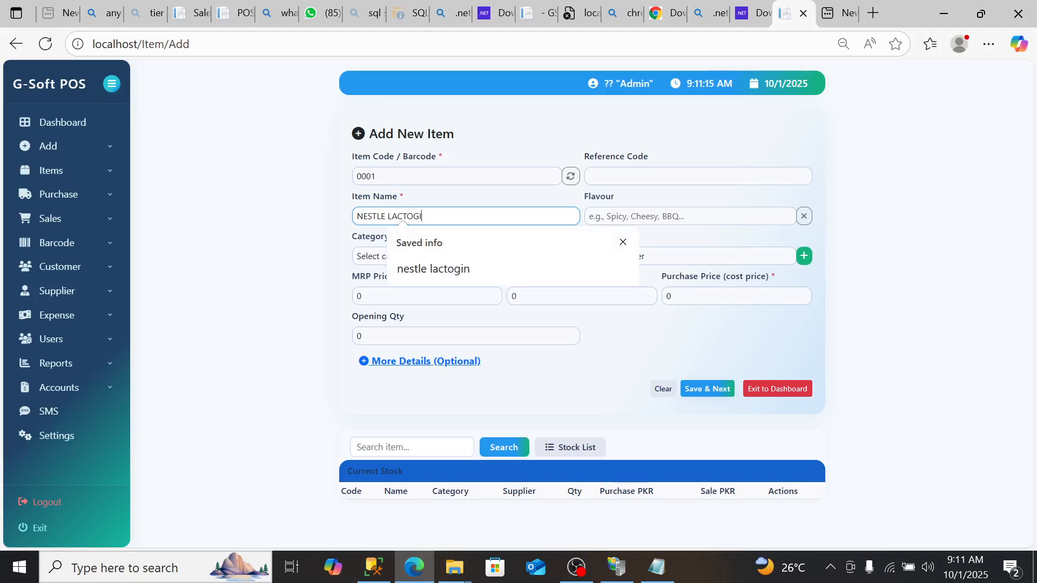
{"action": "type", "text": "N"}
{"action": "key", "text": "Tab"}
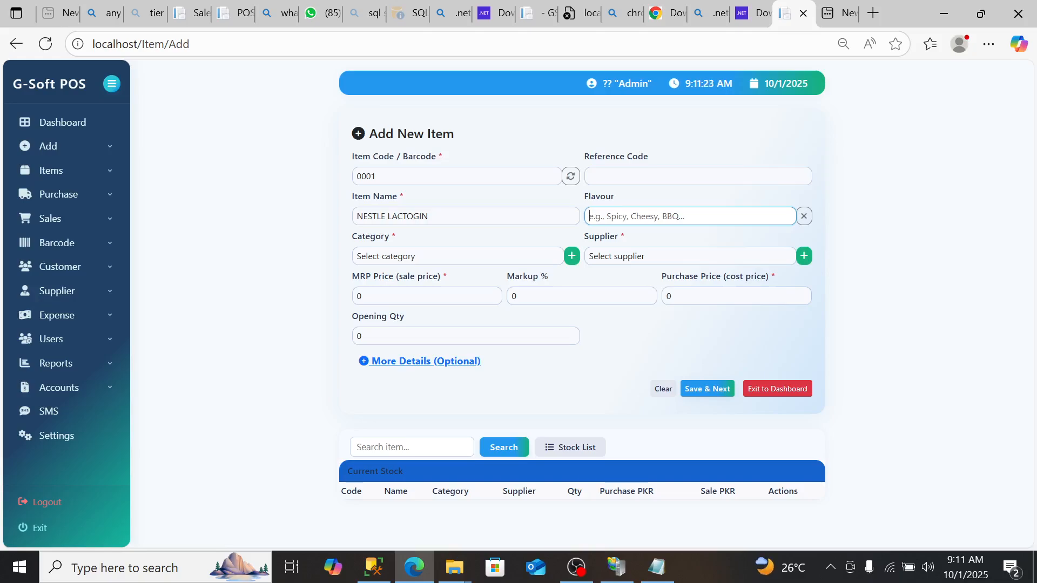
{"action": "type", "text": "c"}
{"action": "key", "text": "BackSpace"}
Step: Check the item's category choices and the category creation page, returning to the new item form
{"action": "left_click", "coordinate": [457, 259]}
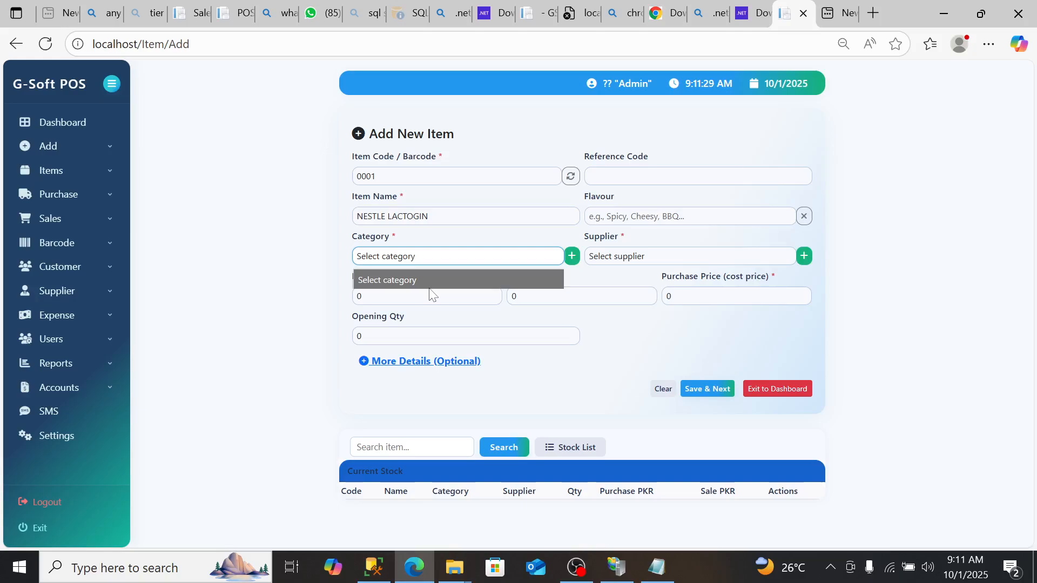
{"action": "left_click", "coordinate": [424, 258]}
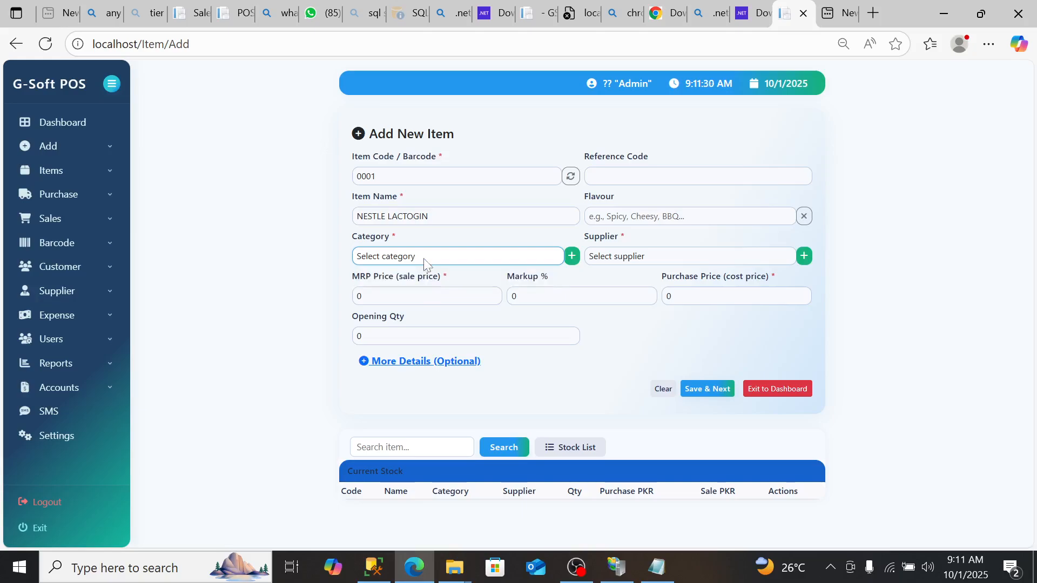
{"action": "left_click", "coordinate": [572, 256]}
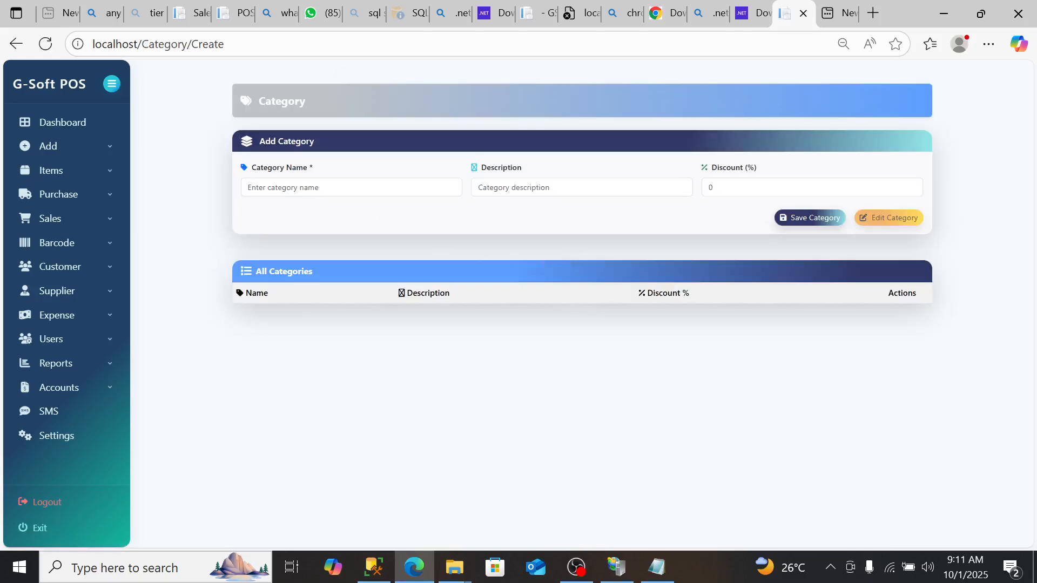
{"action": "left_click", "coordinate": [16, 44]}
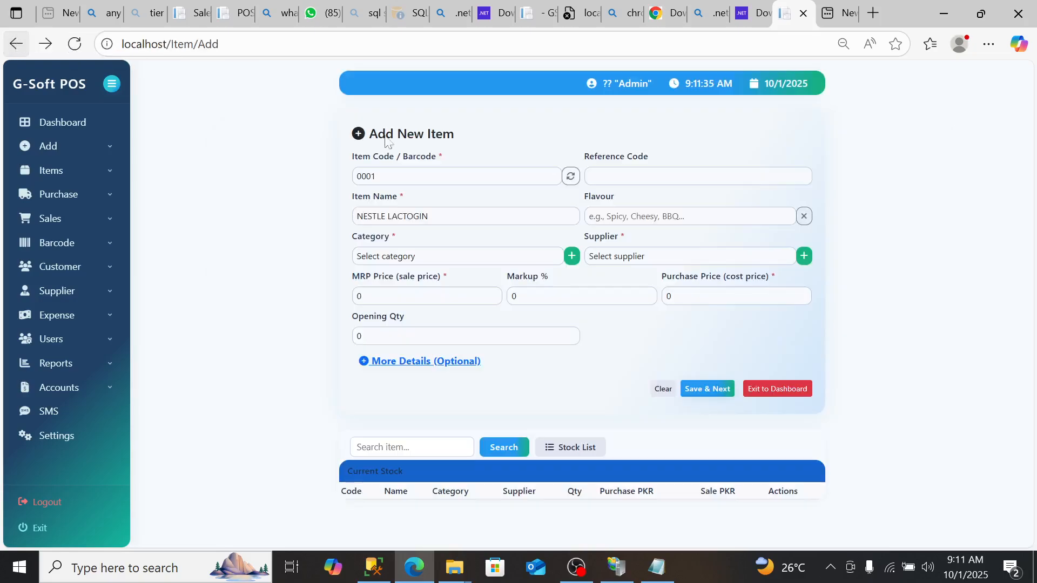
{"action": "left_click", "coordinate": [431, 257]}
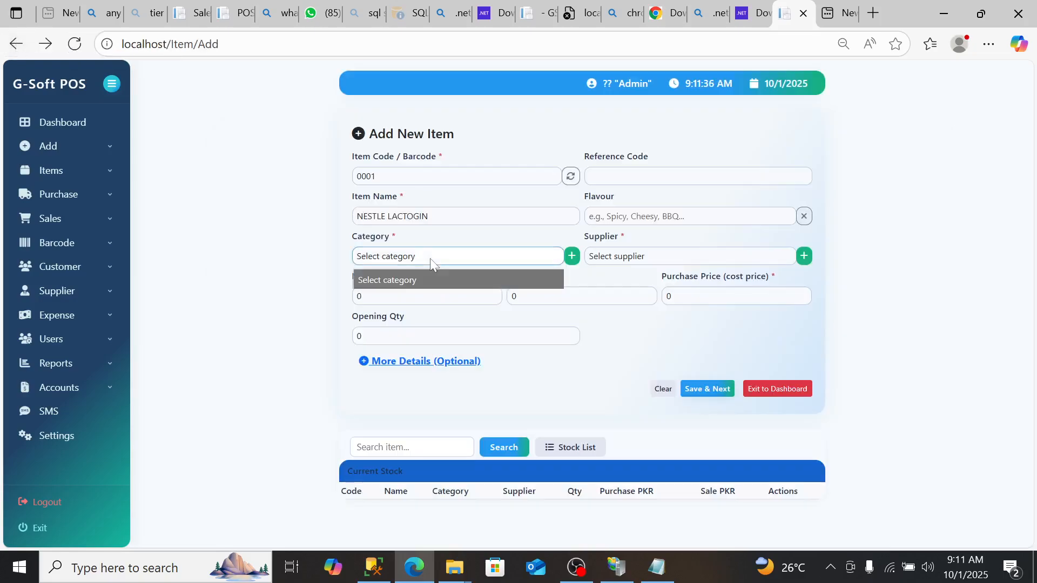
Step: Start a new category from the item form and name it CHILDERN FOODS
{"action": "left_click", "coordinate": [572, 258]}
{"action": "left_click", "coordinate": [351, 188]}
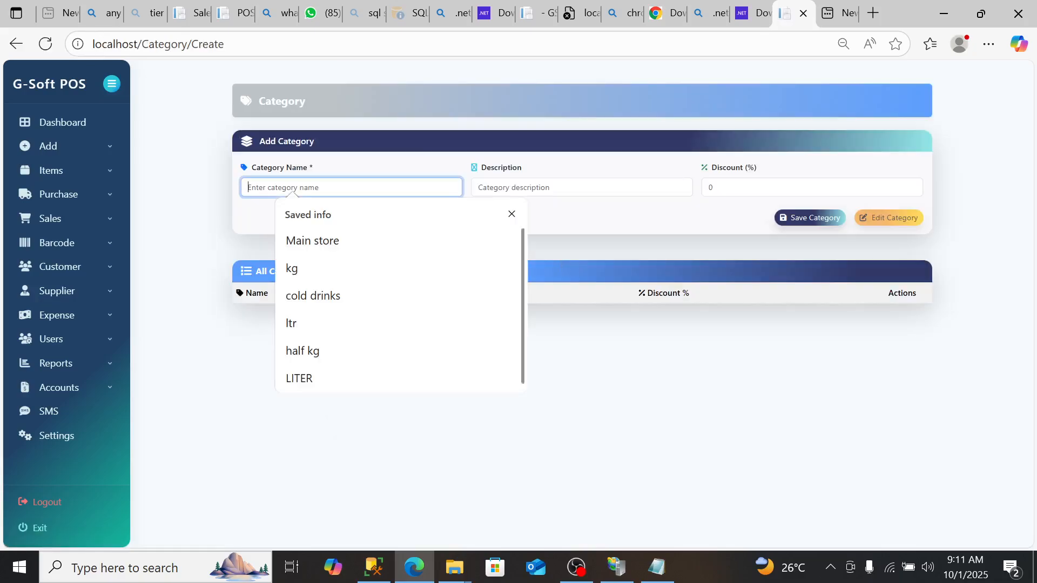
{"action": "type", "text": "KI"}
{"action": "key", "text": "BackSpace"}
{"action": "key", "text": "BackSpace"}
{"action": "type", "text": "CH"}
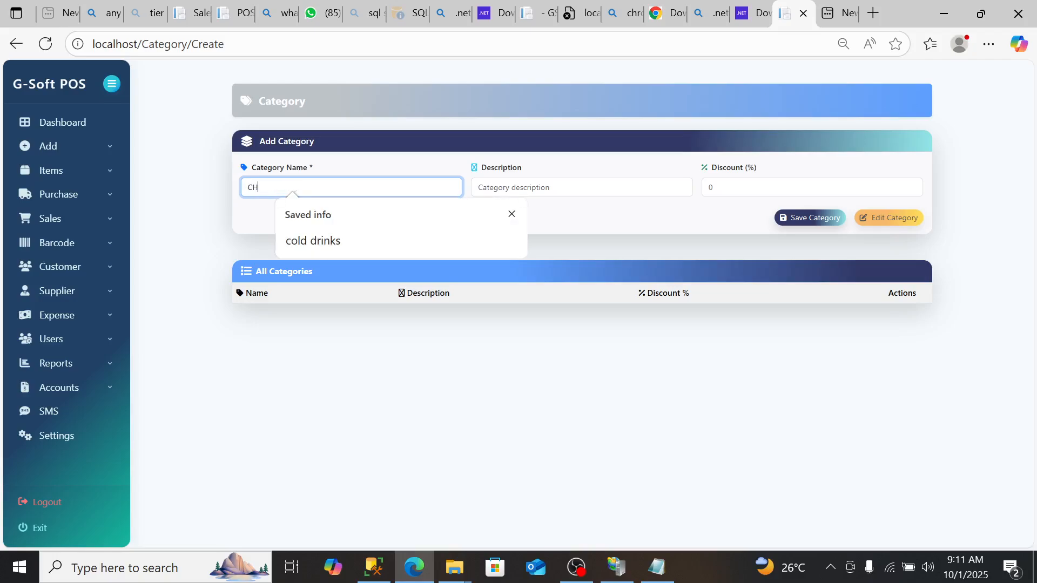
{"action": "type", "text": "ILDERN FOO"}
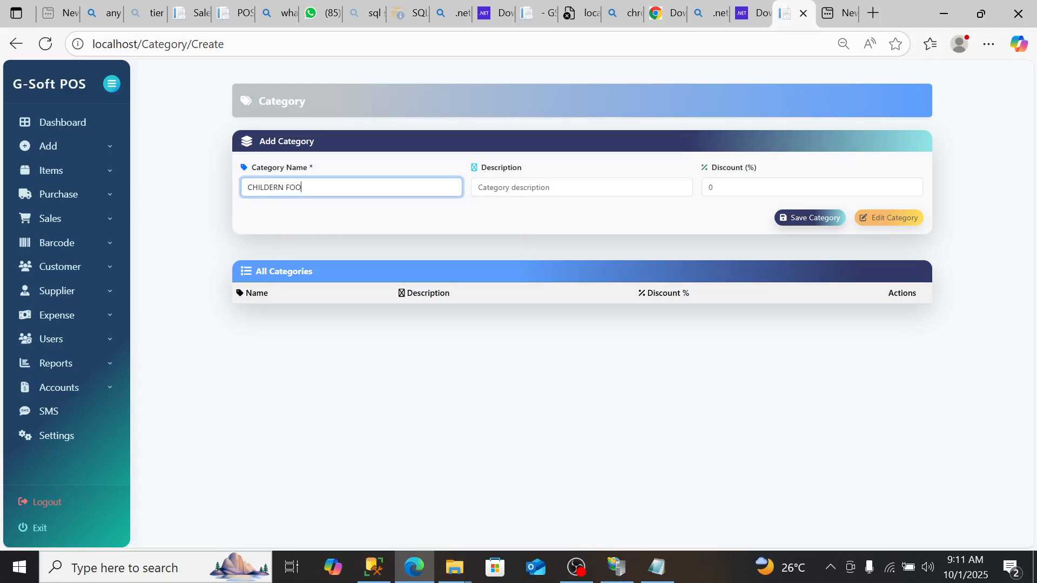
{"action": "type", "text": "DS"}
Step: Copy the category name CHILDERN FOODS into the description, keep the discount at 0, and save the category
{"action": "key", "text": "ctrl+shift+Left"}
{"action": "key", "text": "ctrl+shift+Left"}
{"action": "key", "text": "ctrl+c"}
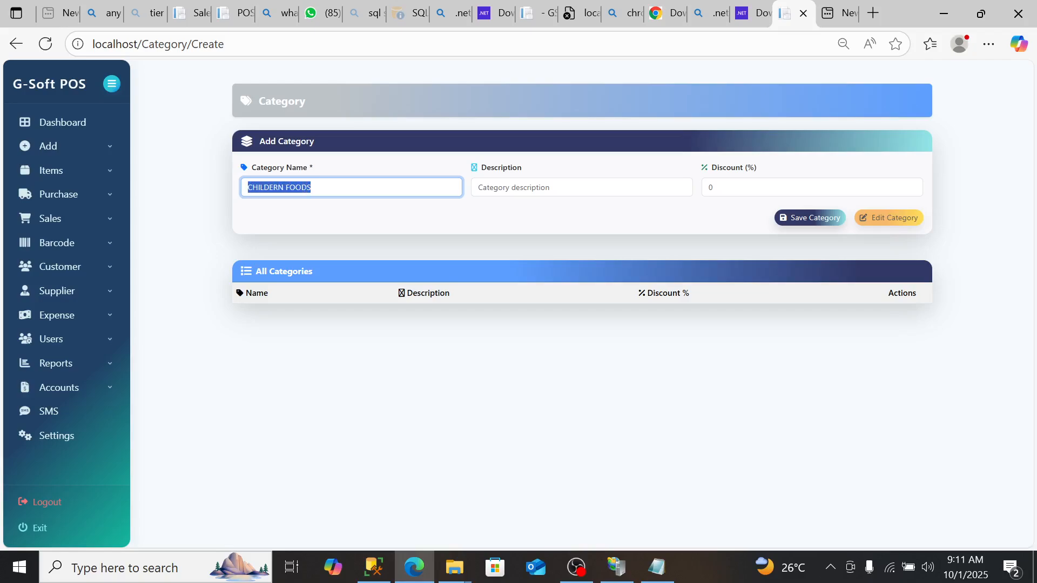
{"action": "key", "text": "Tab"}
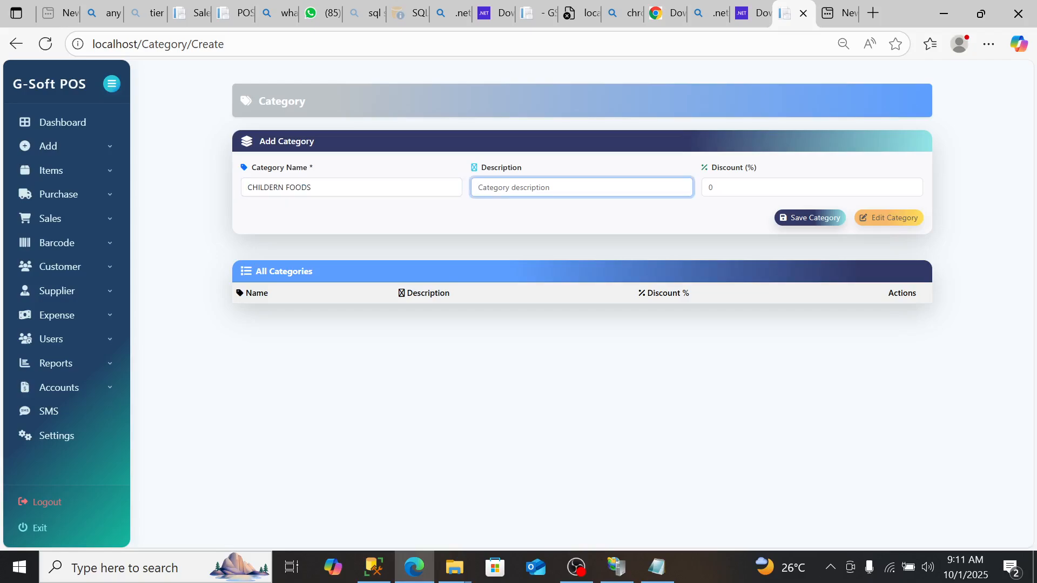
{"action": "key", "text": "Down"}
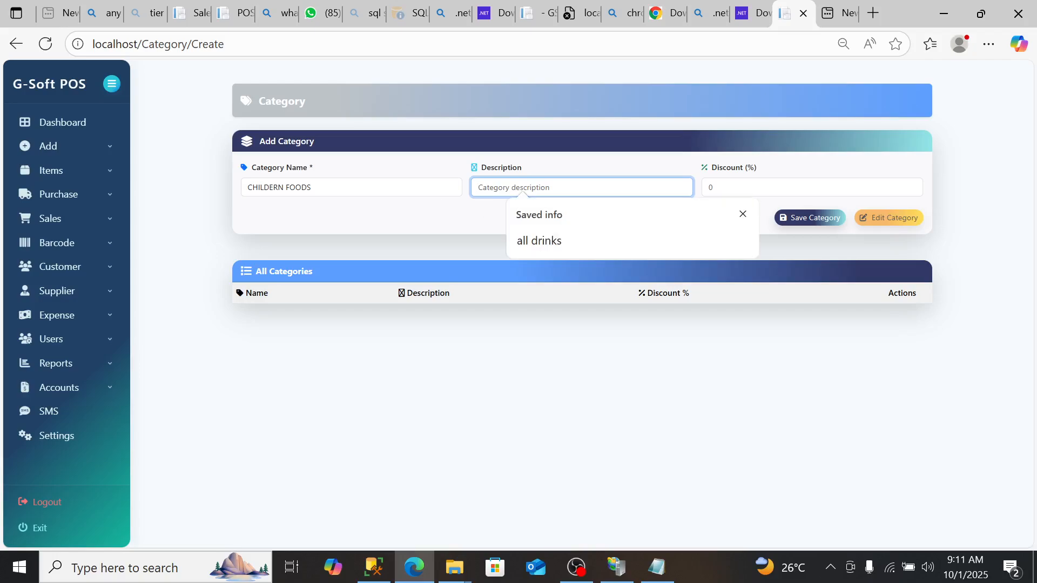
{"action": "key", "text": "ctrl+v"}
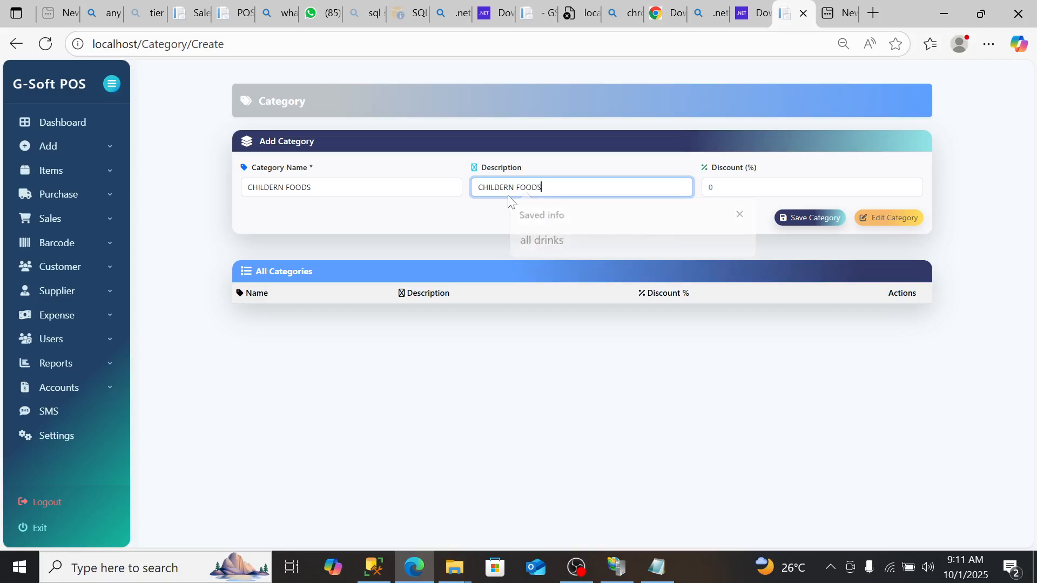
{"action": "left_click", "coordinate": [702, 189]}
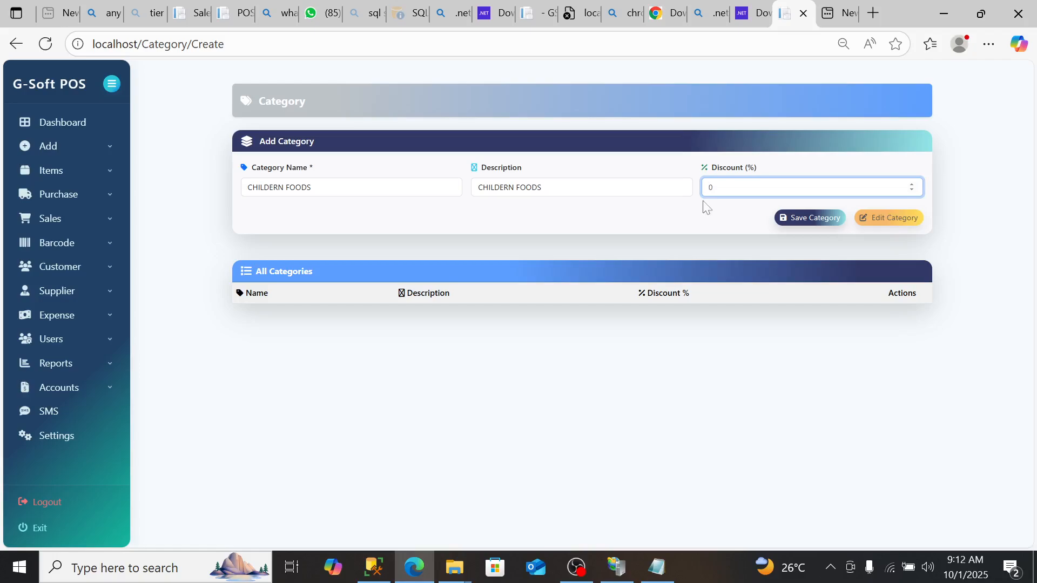
{"action": "left_click", "coordinate": [811, 220]}
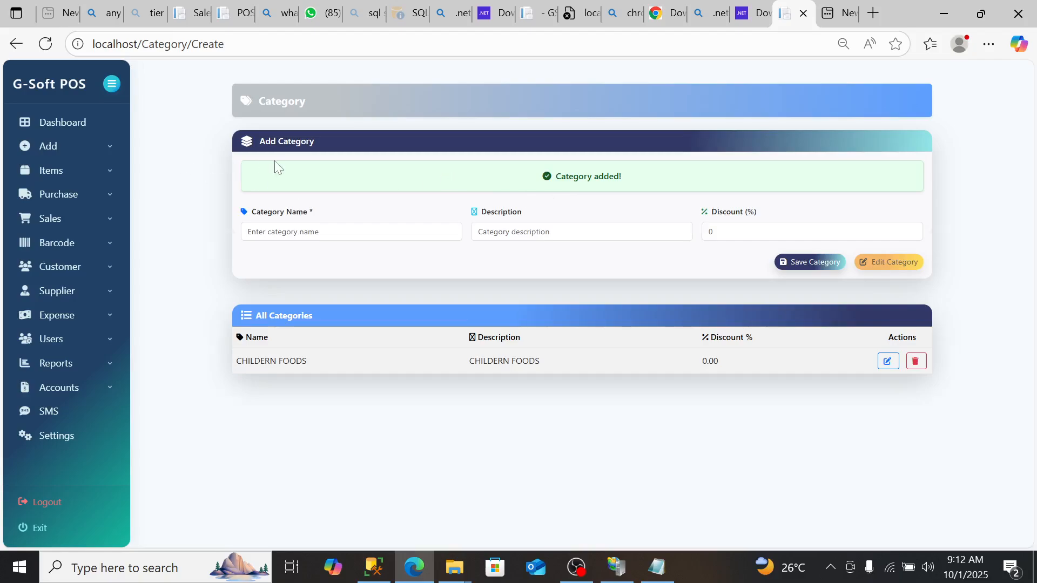
Step: Return to the new item form and assign the item to the CHILDERN FOODS category
{"action": "left_click", "coordinate": [13, 49]}
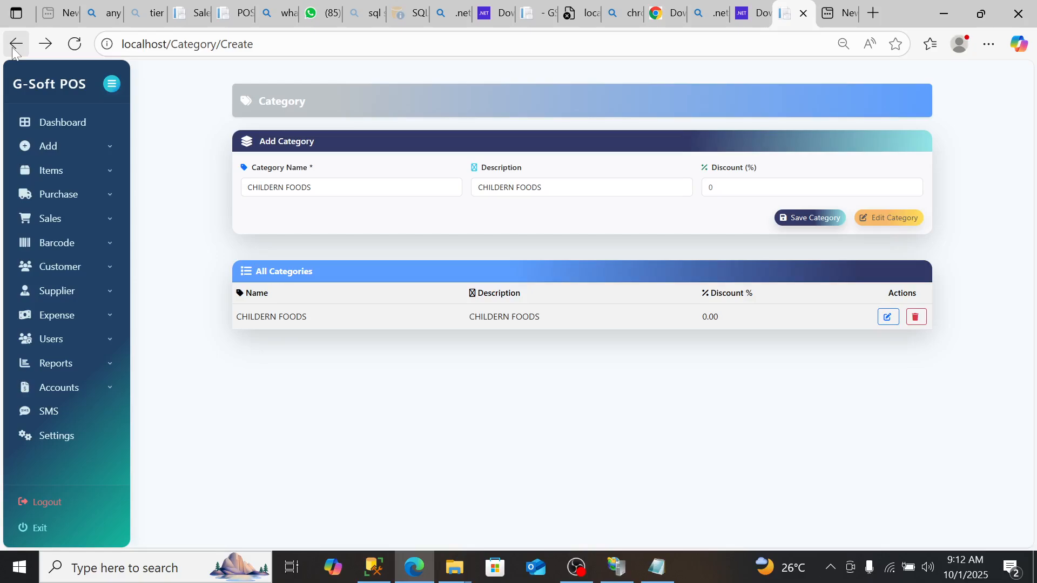
{"action": "left_click", "coordinate": [13, 48]}
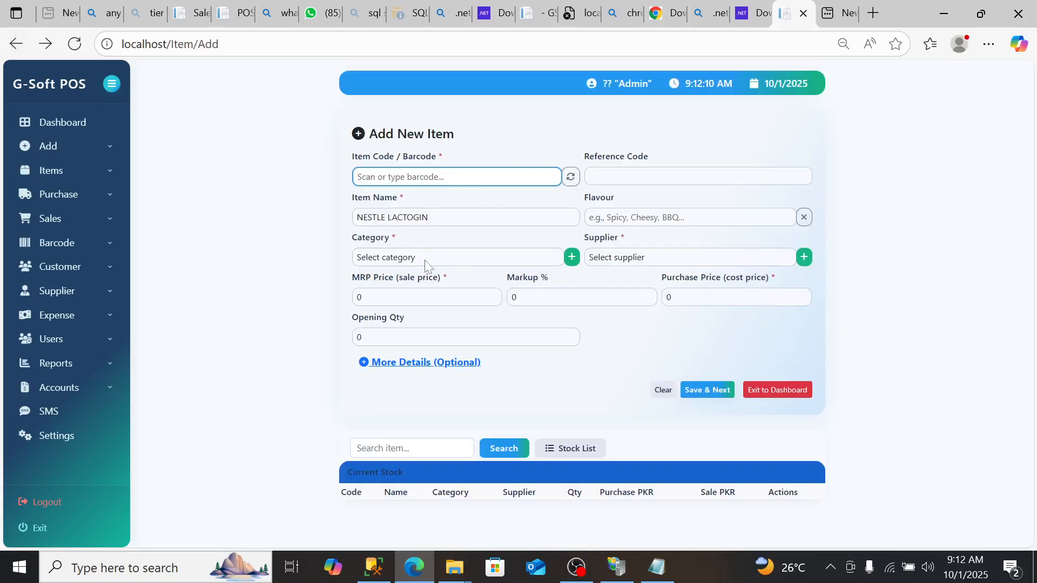
{"action": "left_click", "coordinate": [510, 259]}
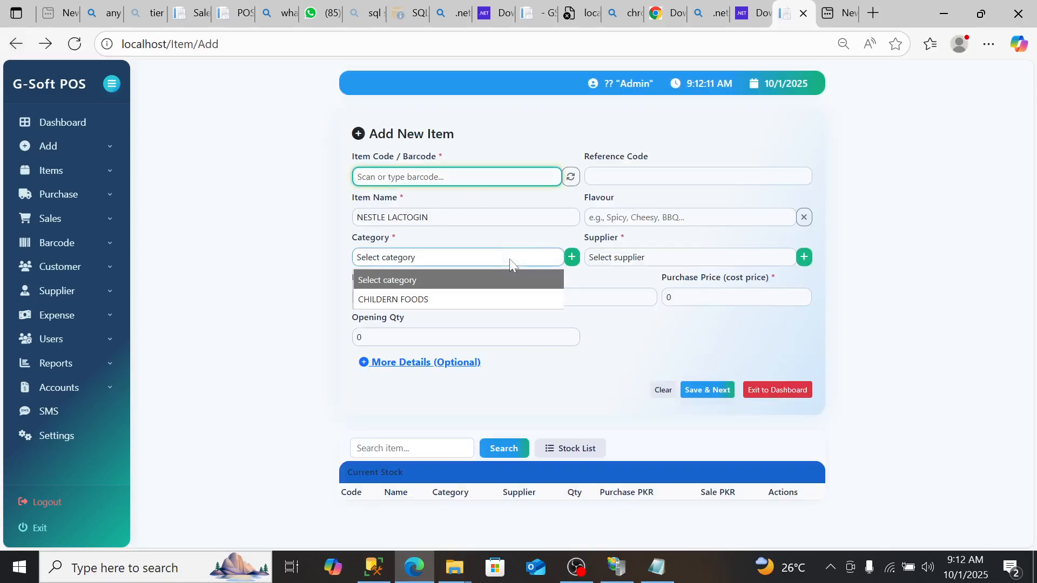
{"action": "left_click", "coordinate": [418, 298]}
Step: Start a new supplier from the item form and fill in the supplier's name and the saved nestle company, contact and billing details
{"action": "left_click", "coordinate": [647, 258]}
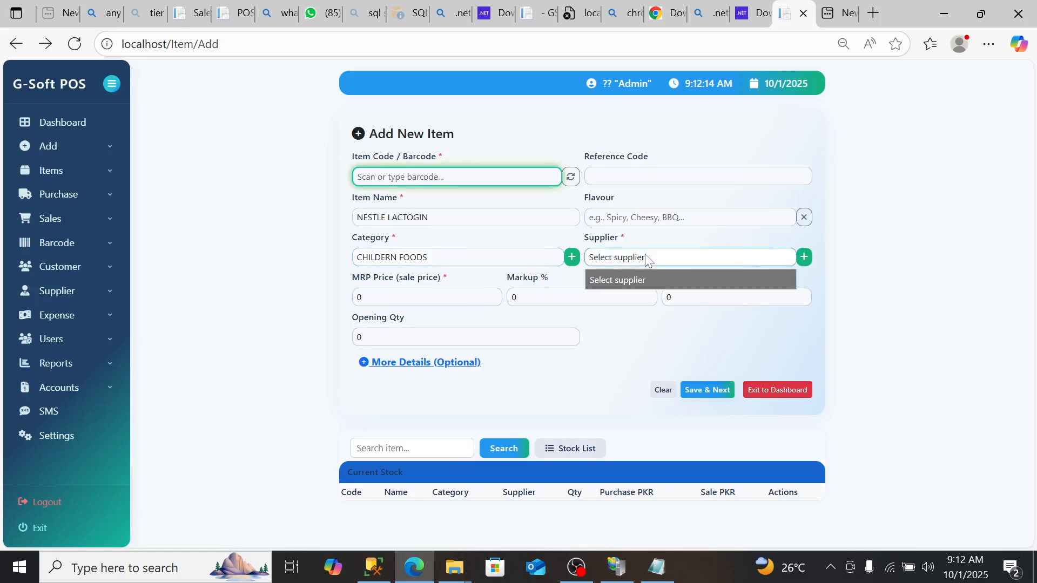
{"action": "left_click", "coordinate": [633, 317]}
{"action": "left_click", "coordinate": [804, 258]}
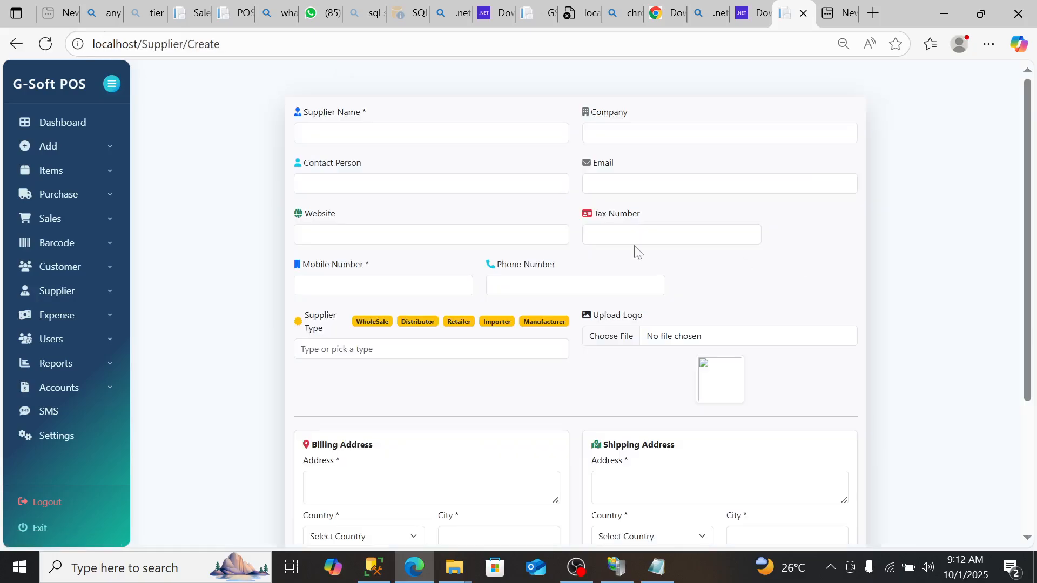
{"action": "left_click", "coordinate": [332, 134]}
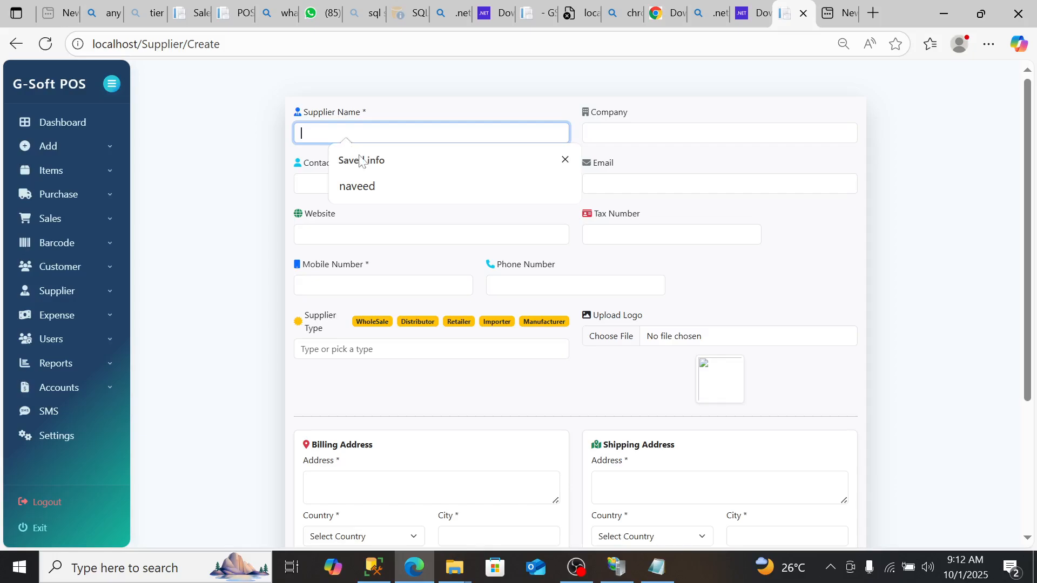
{"action": "left_click", "coordinate": [372, 185]}
{"action": "key", "text": "Tab"}
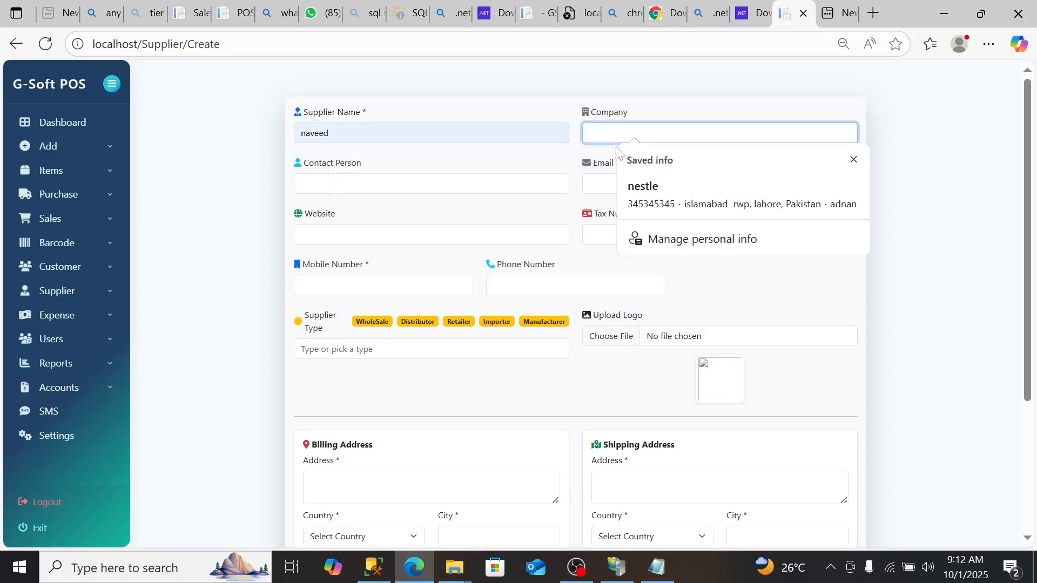
{"action": "left_click", "coordinate": [640, 185]}
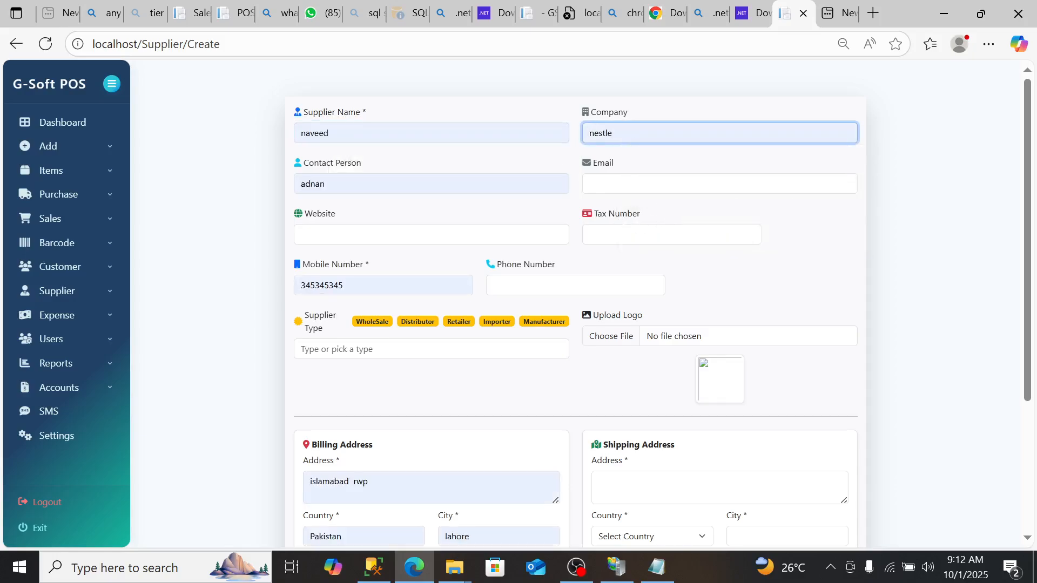
Step: Set the supplier's shipping country to Pakistan, fill in the shipping city and address, and save the supplier
{"action": "scroll", "coordinate": [581, 259], "scroll_direction": "down", "scroll_amount": 3}
{"action": "left_click", "coordinate": [688, 382]}
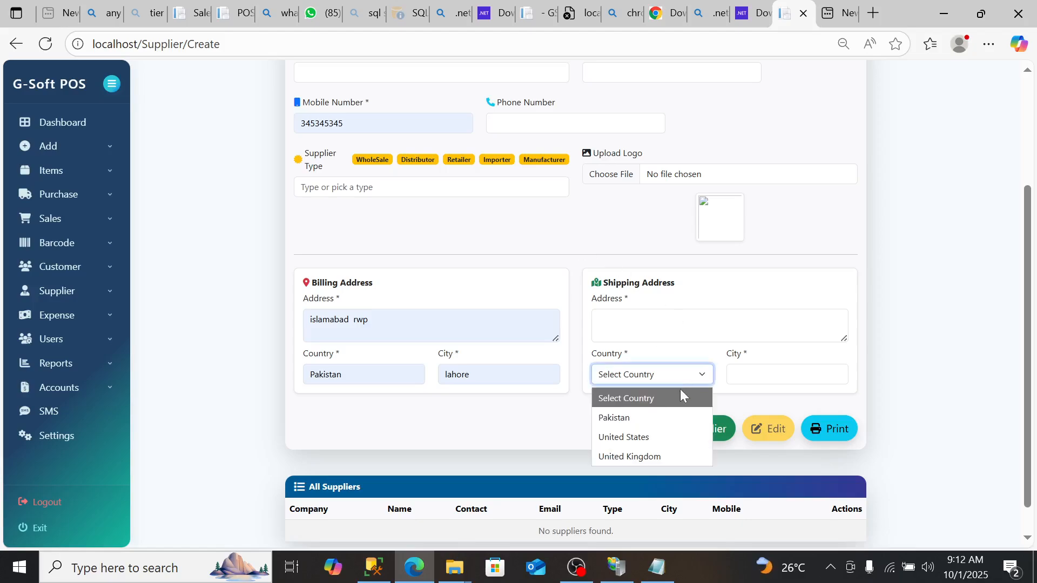
{"action": "left_click", "coordinate": [651, 416]}
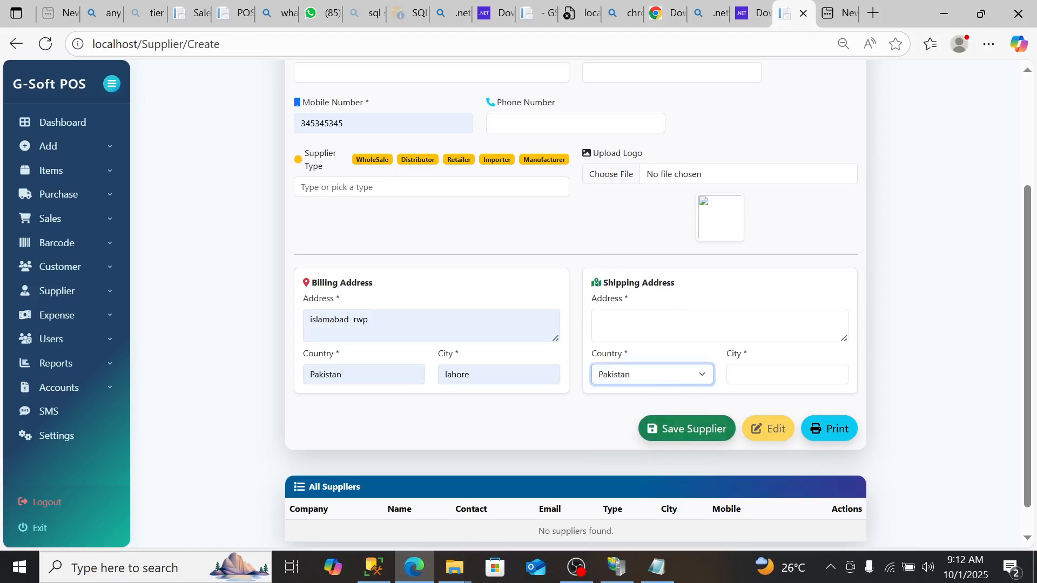
{"action": "left_click", "coordinate": [759, 374]}
{"action": "type", "text": "asdasd"}
{"action": "left_click", "coordinate": [677, 327]}
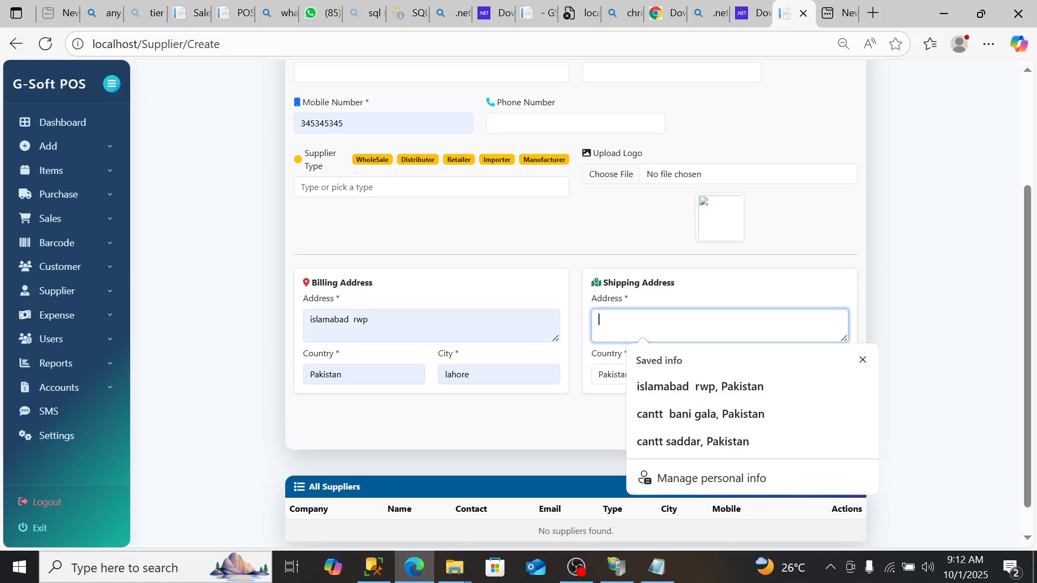
{"action": "type", "text": "asdasd"}
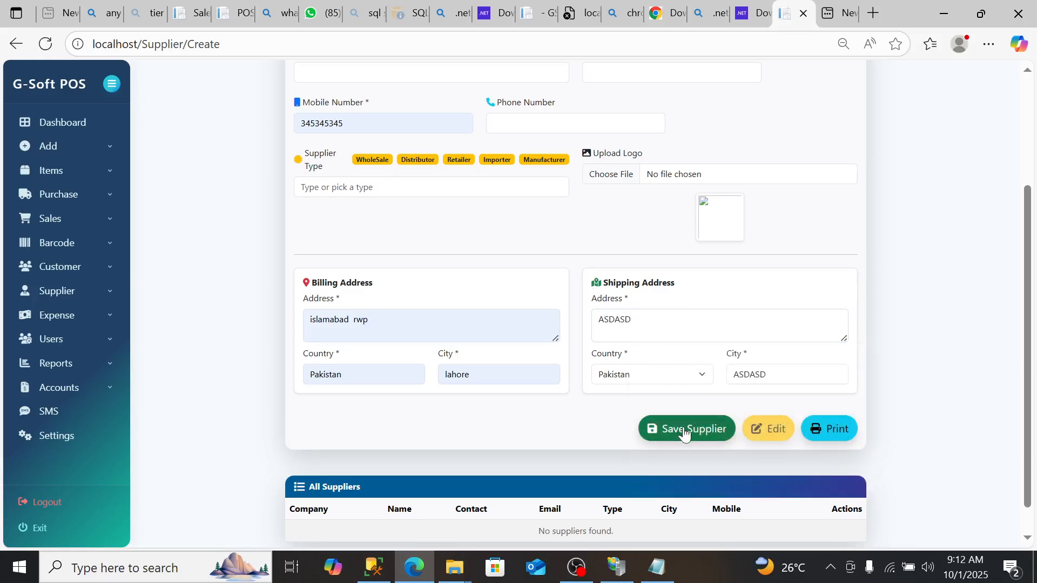
{"action": "left_click", "coordinate": [686, 432]}
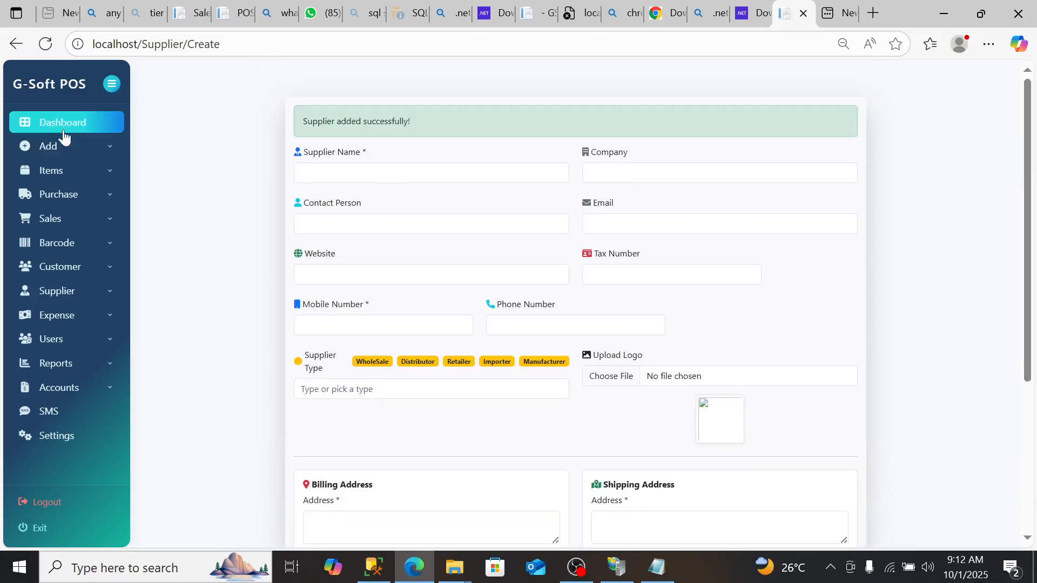
Step: Return to the new item form, assign the newly saved supplier, and enter 34523423 as the item code
{"action": "left_click", "coordinate": [16, 44]}
{"action": "left_click", "coordinate": [15, 44]}
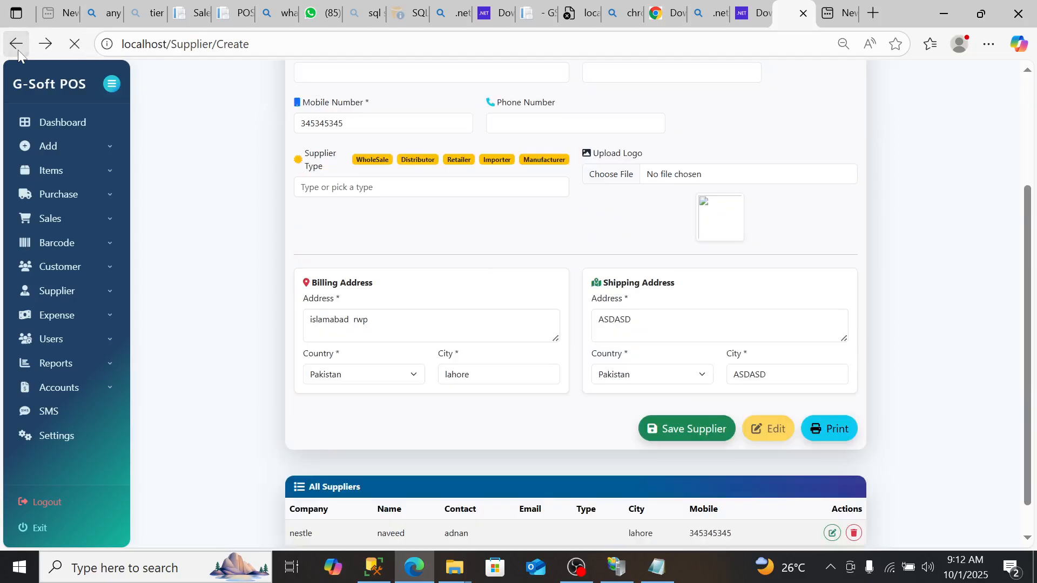
{"action": "left_click", "coordinate": [627, 257]}
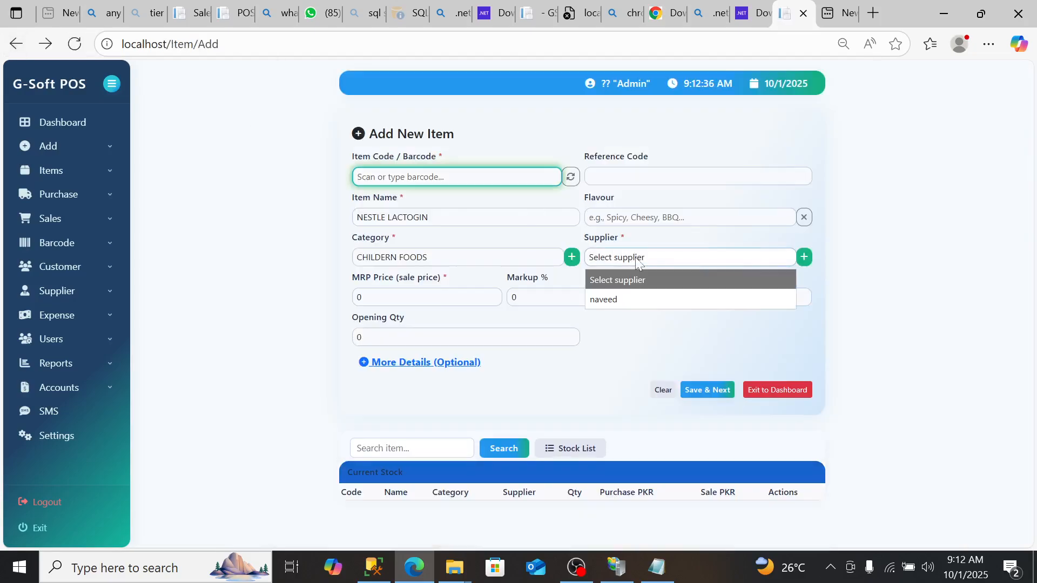
{"action": "left_click", "coordinate": [615, 299]}
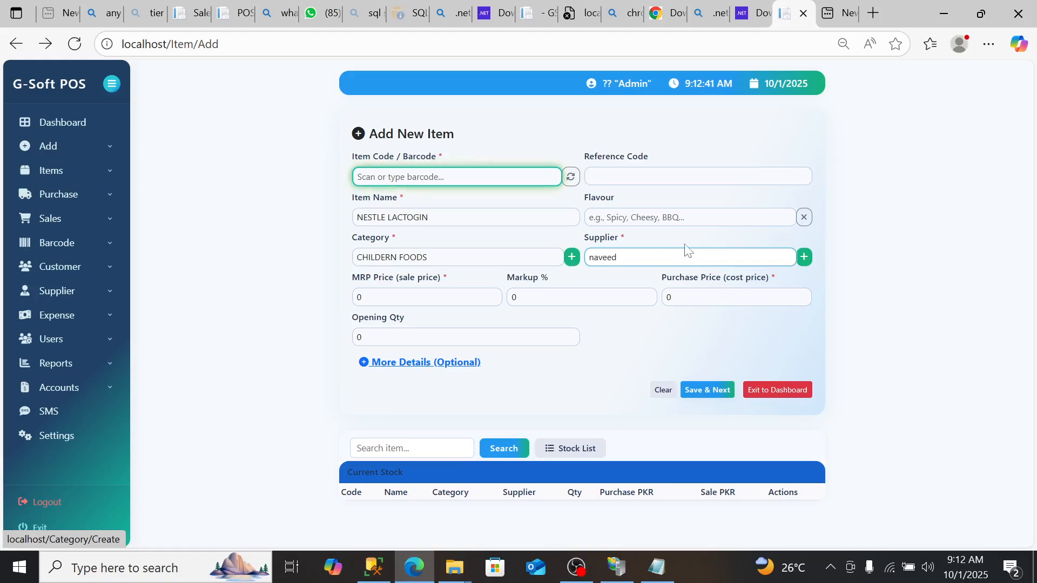
{"action": "left_click", "coordinate": [432, 177]}
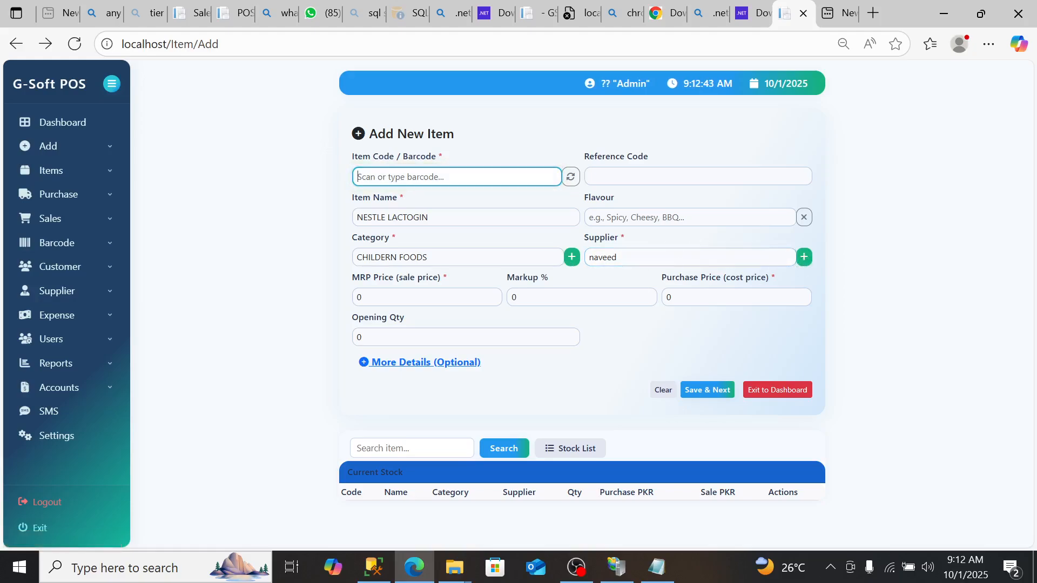
{"action": "type", "text": "34523423"}
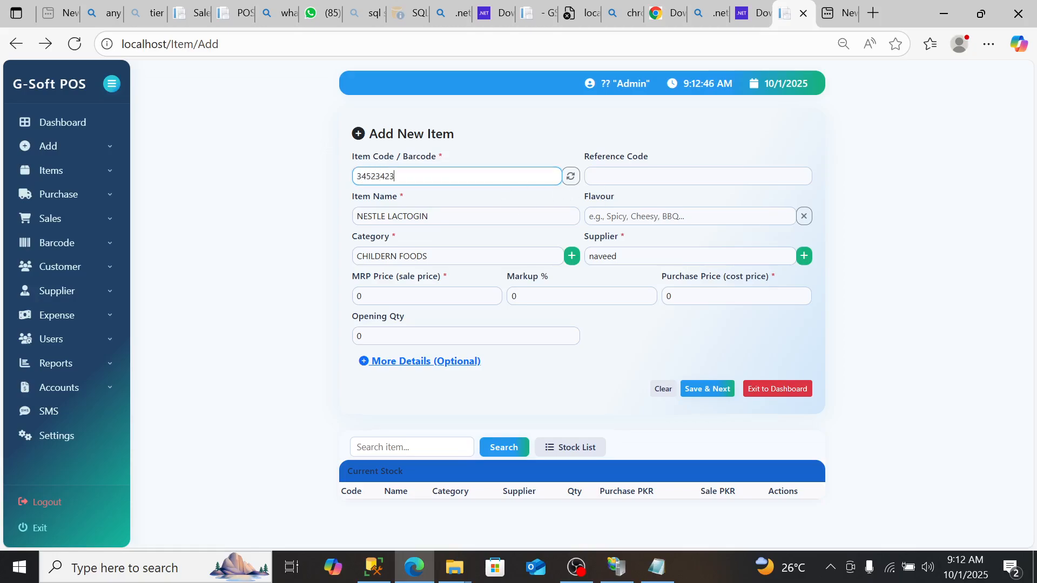
{"action": "left_click", "coordinate": [538, 218]}
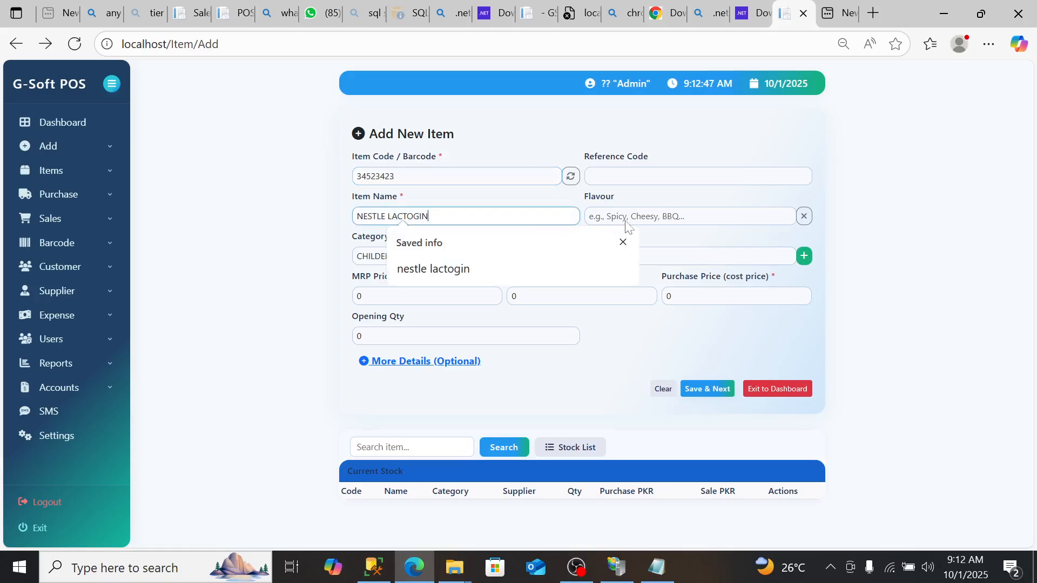
{"action": "left_click", "coordinate": [627, 218]}
{"action": "left_click", "coordinate": [488, 248]}
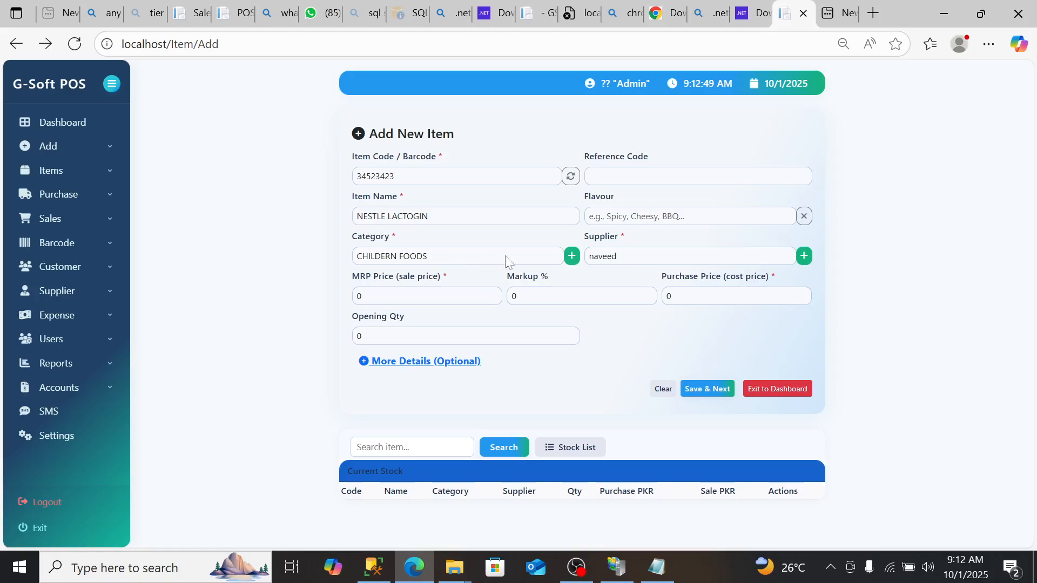
{"action": "left_click", "coordinate": [630, 258]}
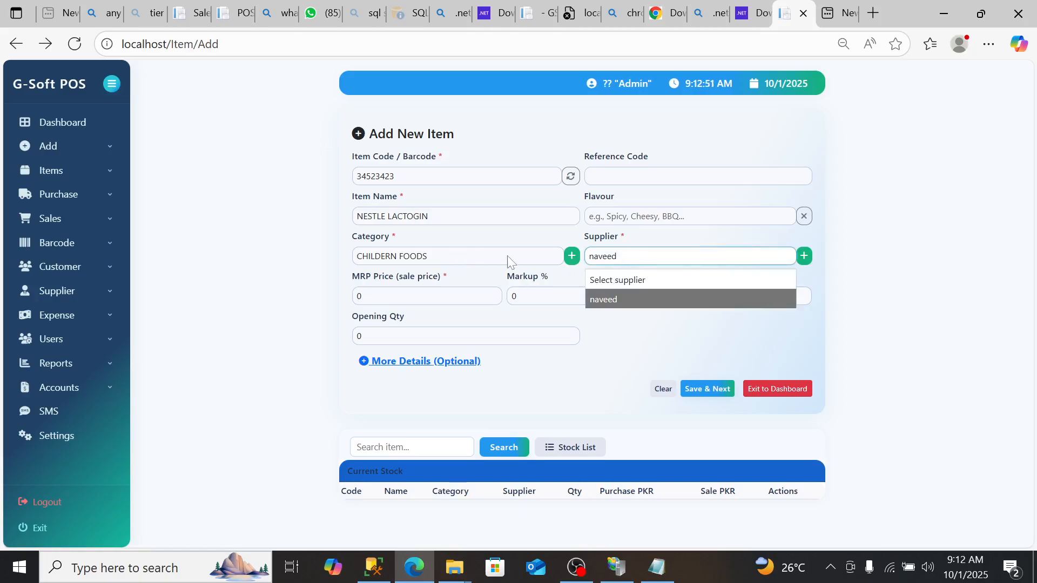
{"action": "left_click", "coordinate": [628, 260]}
{"action": "left_click", "coordinate": [646, 260]}
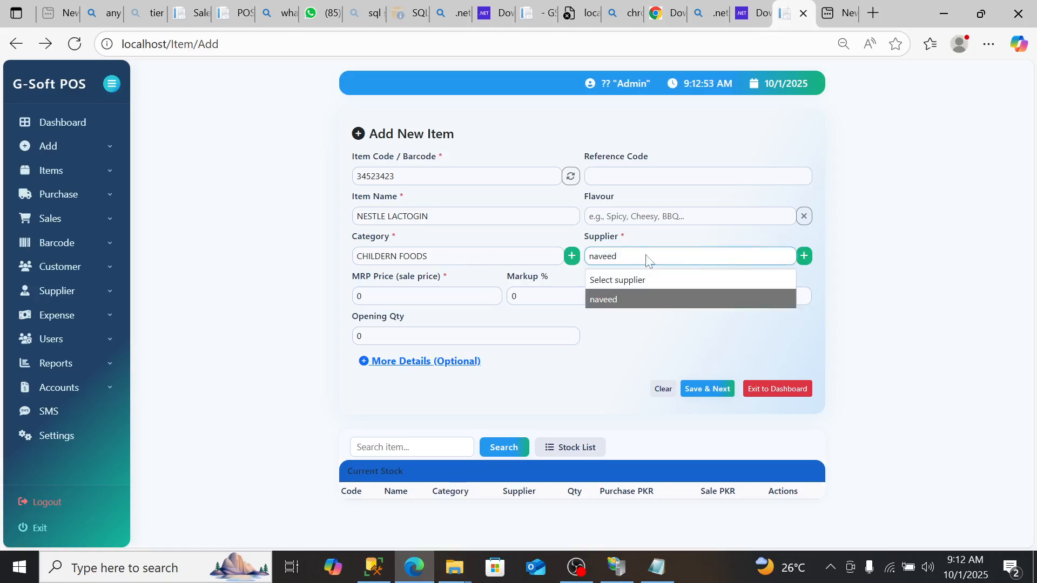
{"action": "left_click", "coordinate": [647, 259]}
{"action": "left_click", "coordinate": [645, 259]}
{"action": "left_click", "coordinate": [623, 300]}
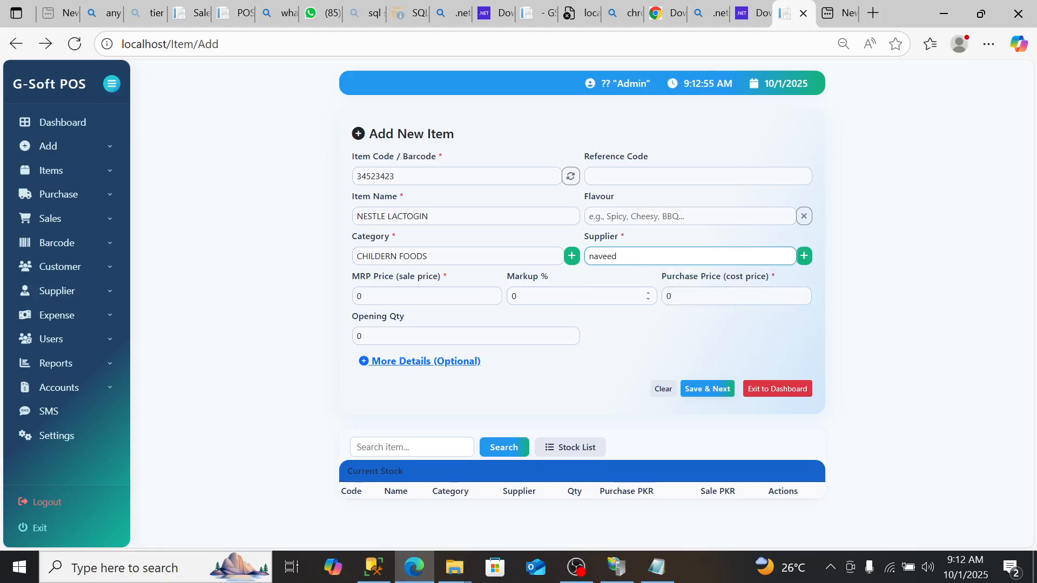
Step: Set the MRP sale price of NESTLE LACTOGIN to 800
{"action": "left_click", "coordinate": [395, 296]}
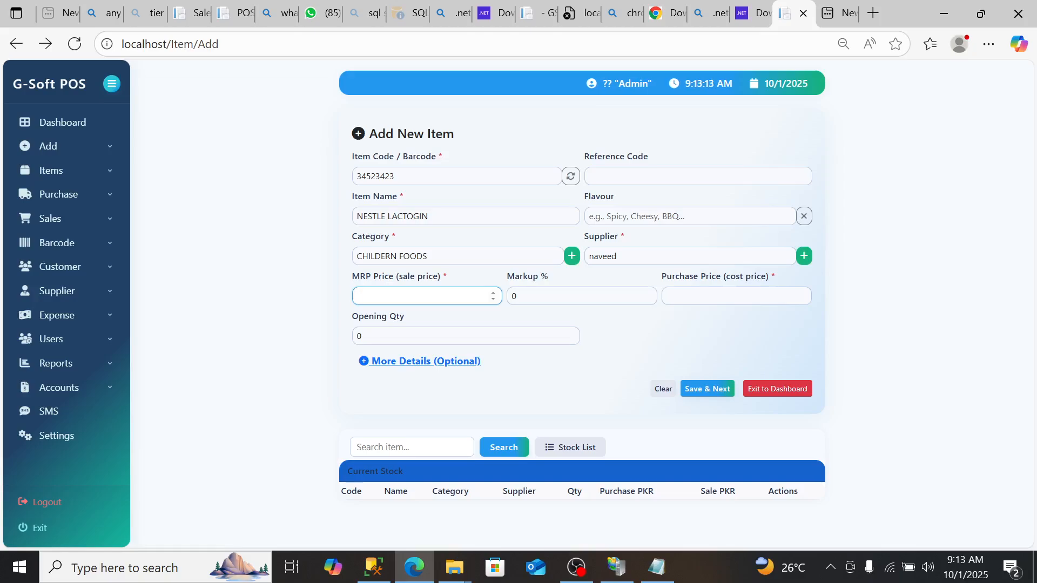
{"action": "type", "text": "800"}
{"action": "key", "text": "Tab"}
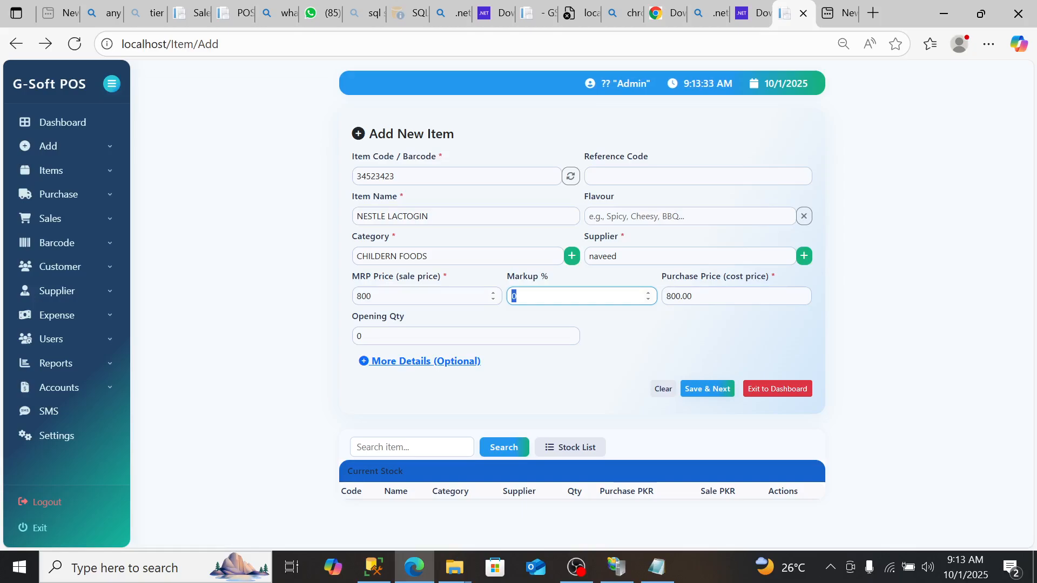
{"action": "type", "text": "15"}
{"action": "key", "text": "BackSpace"}
{"action": "key", "text": "BackSpace"}
Step: Set the item's purchase price to 700 and its opening quantity to 10
{"action": "key", "text": "Tab"}
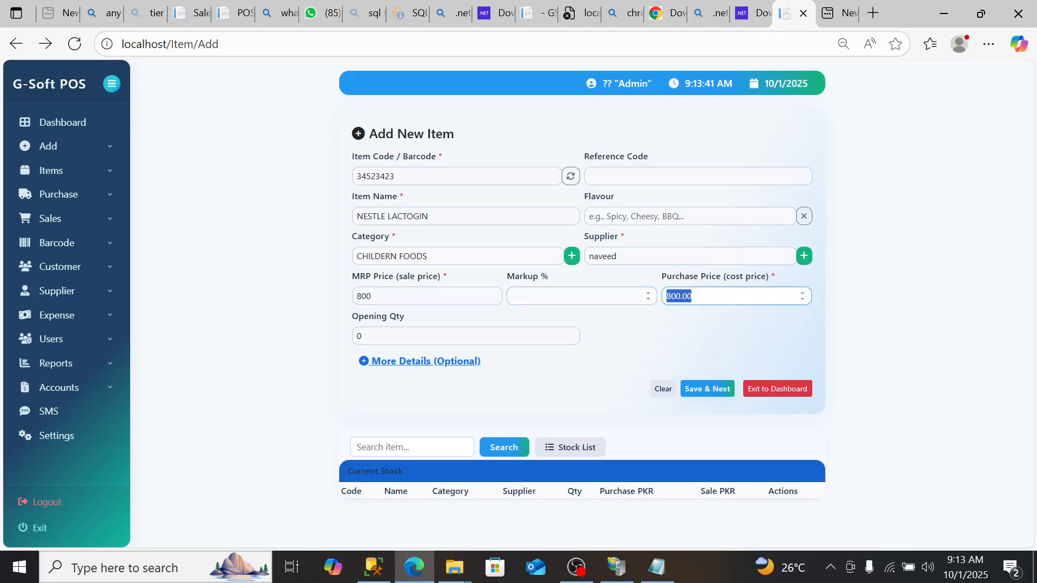
{"action": "type", "text": "700"}
{"action": "key", "text": "Tab"}
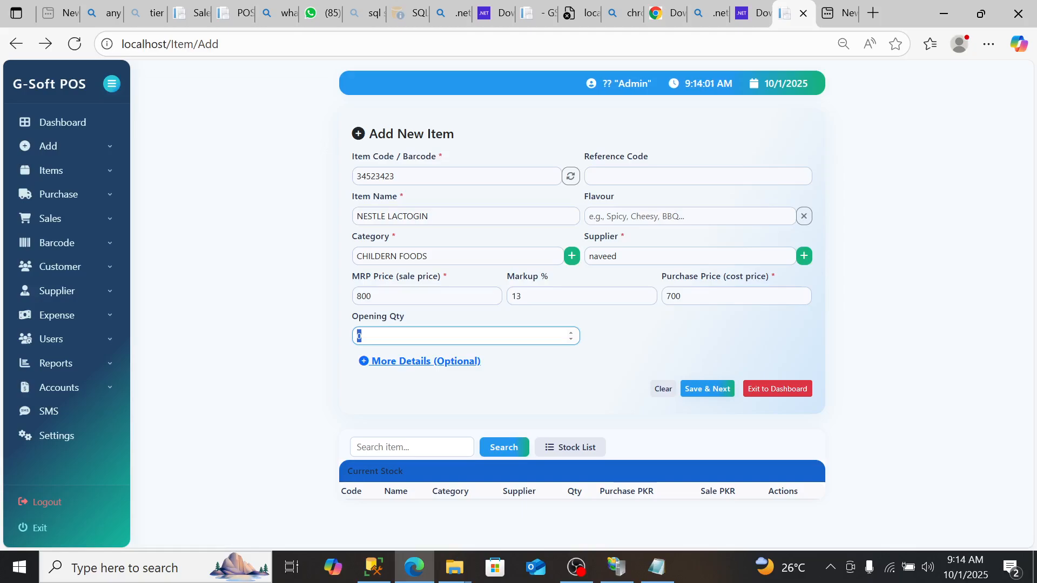
{"action": "type", "text": "10"}
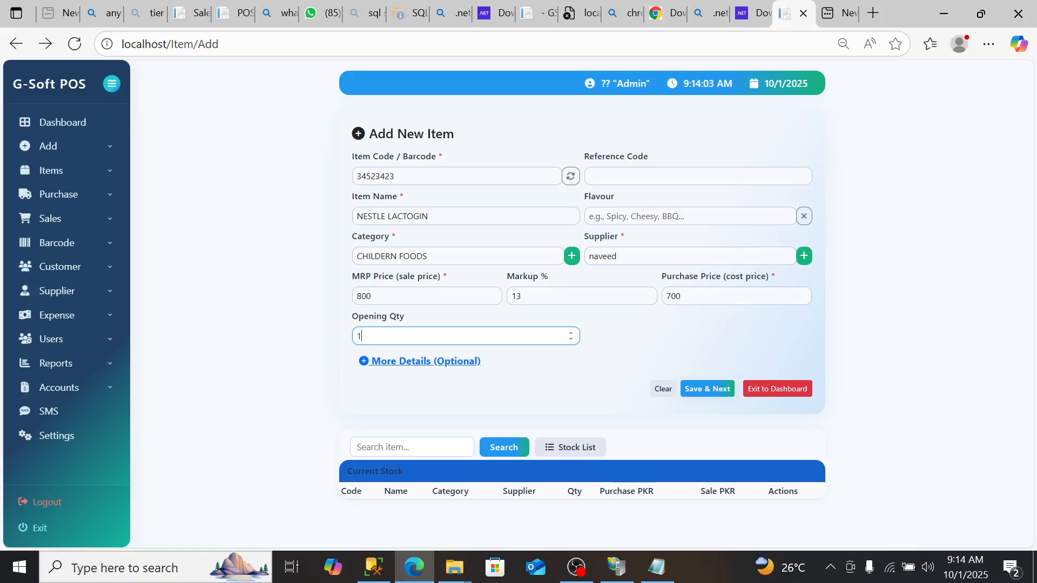
Step: Expand the optional item details, examine the pack size, price, unit and location fields, and collapse them again
{"action": "left_click", "coordinate": [423, 363]}
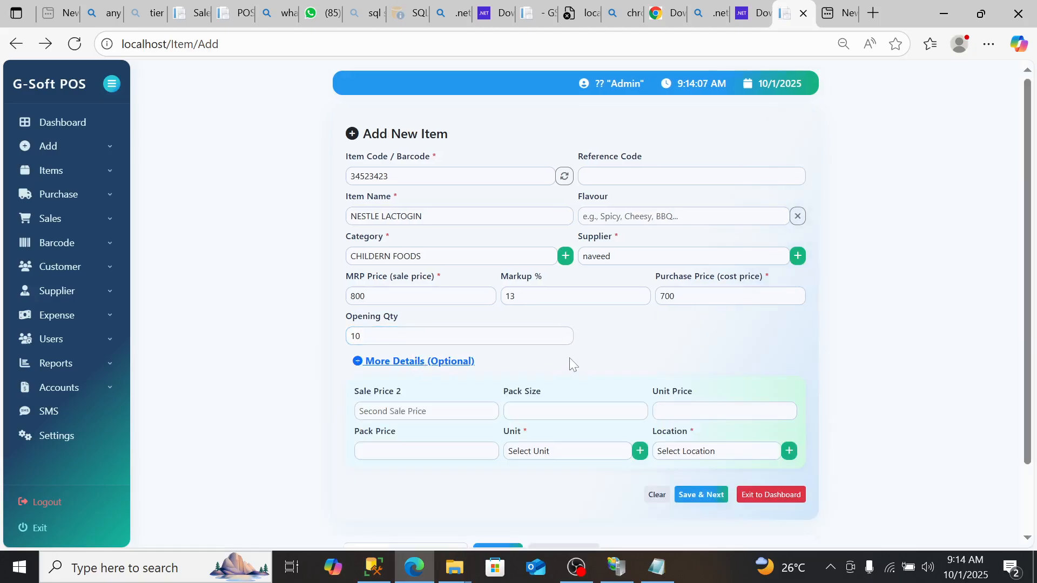
{"action": "left_click", "coordinate": [443, 365]}
{"action": "left_click", "coordinate": [443, 365]}
{"action": "left_click", "coordinate": [590, 391]}
{"action": "scroll", "coordinate": [605, 390], "scroll_direction": "down", "scroll_amount": 3}
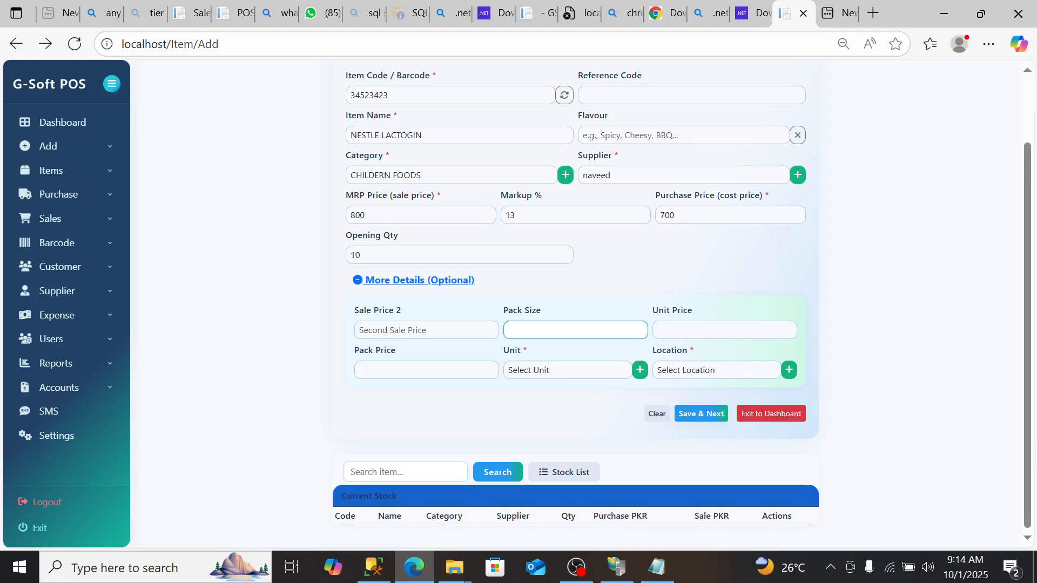
{"action": "left_click", "coordinate": [562, 330]}
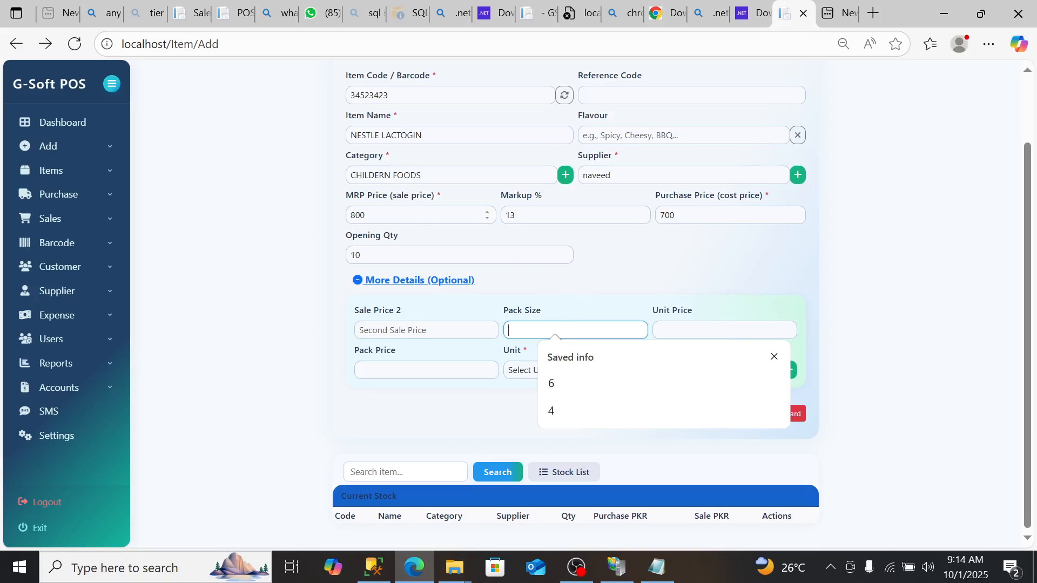
{"action": "left_click", "coordinate": [427, 215]}
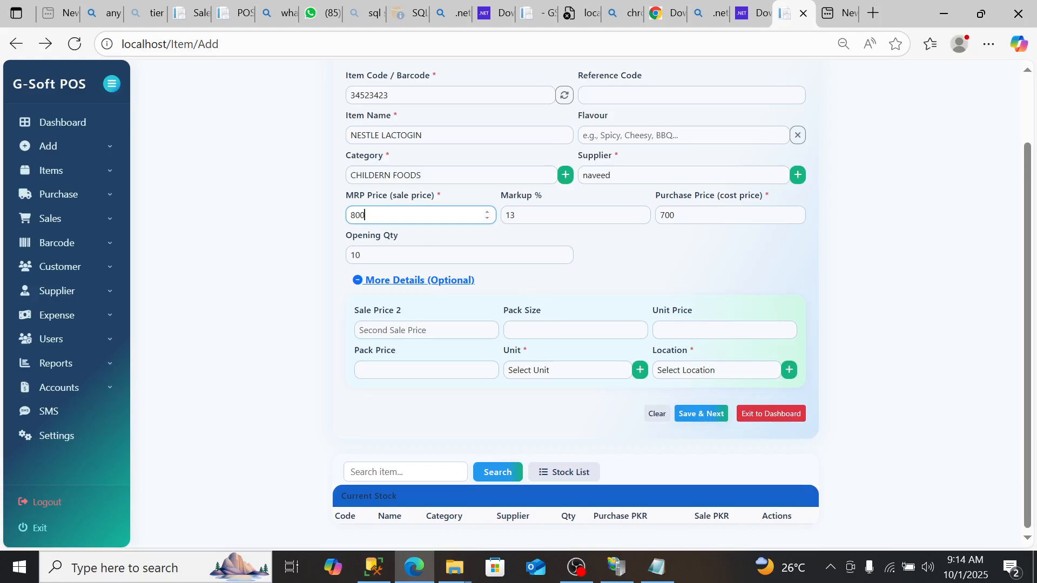
{"action": "left_click", "coordinate": [567, 330]}
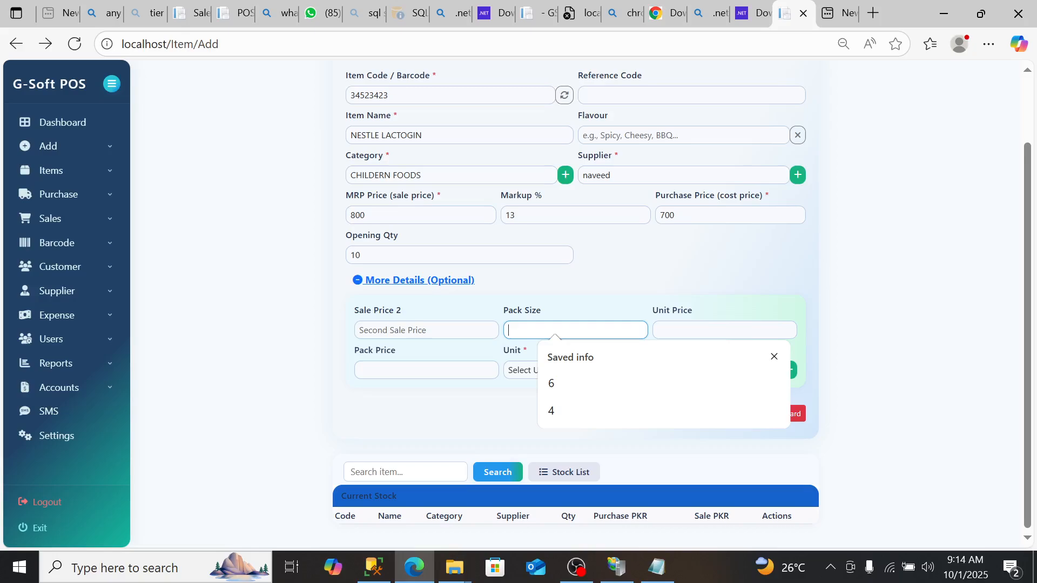
{"action": "left_click", "coordinate": [405, 280]}
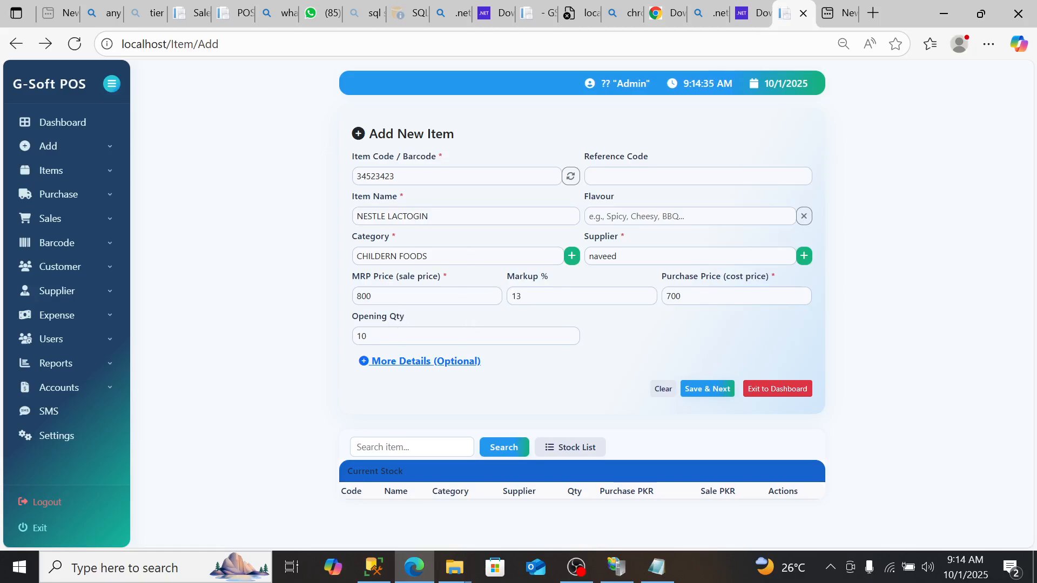
Step: Save the NESTLE LACTOGIN item, check its entry in the stock list, and return to the new item form
{"action": "left_click", "coordinate": [698, 390]}
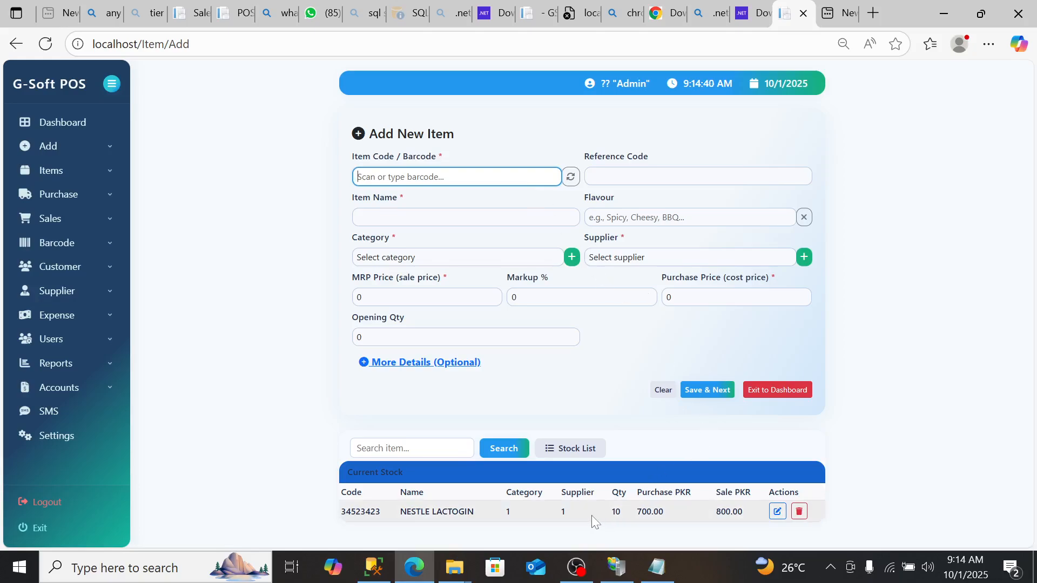
{"action": "left_click", "coordinate": [563, 454]}
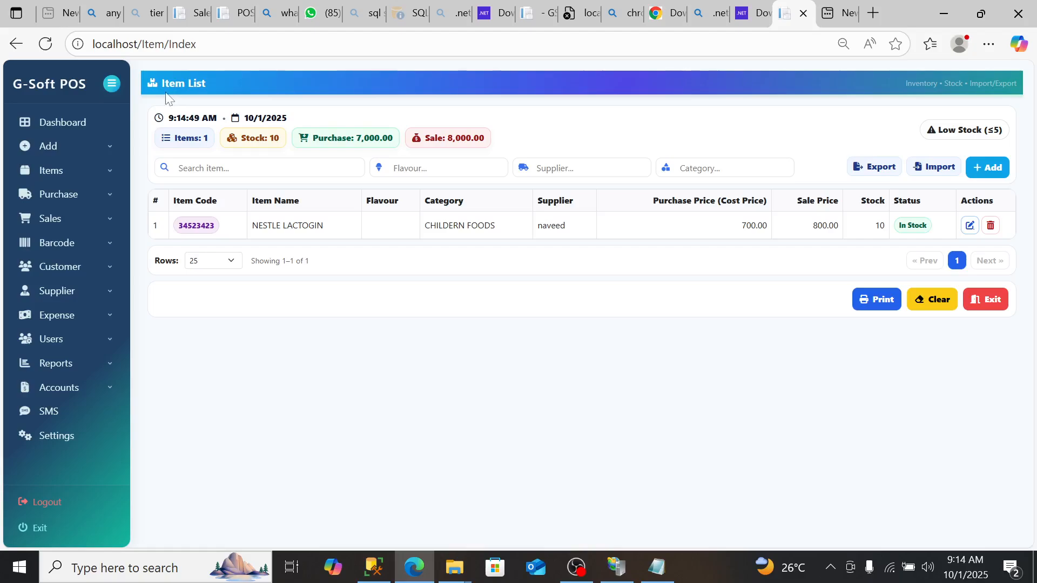
{"action": "left_click", "coordinate": [17, 44]}
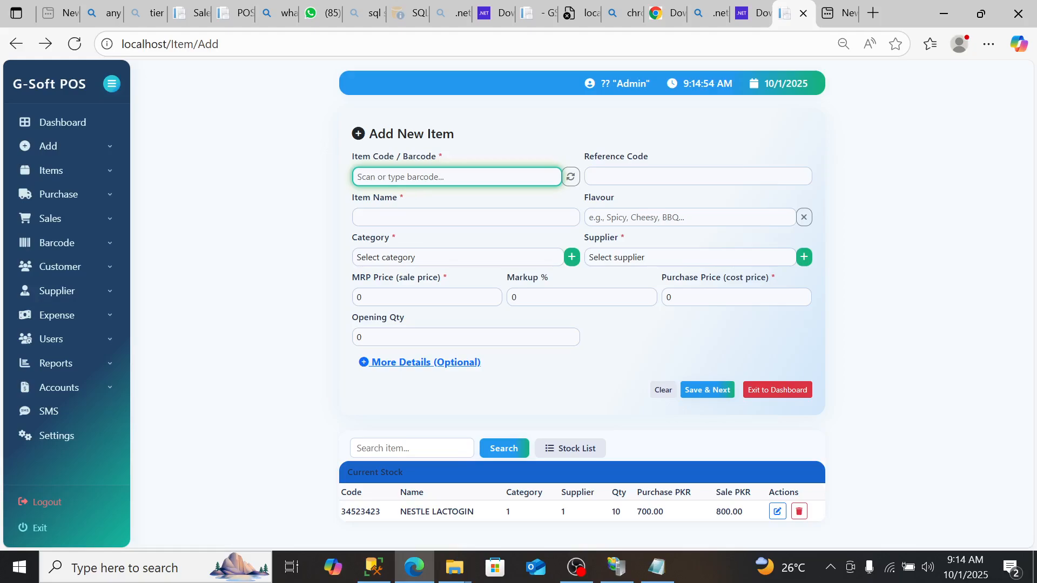
{"action": "left_click", "coordinate": [421, 363]}
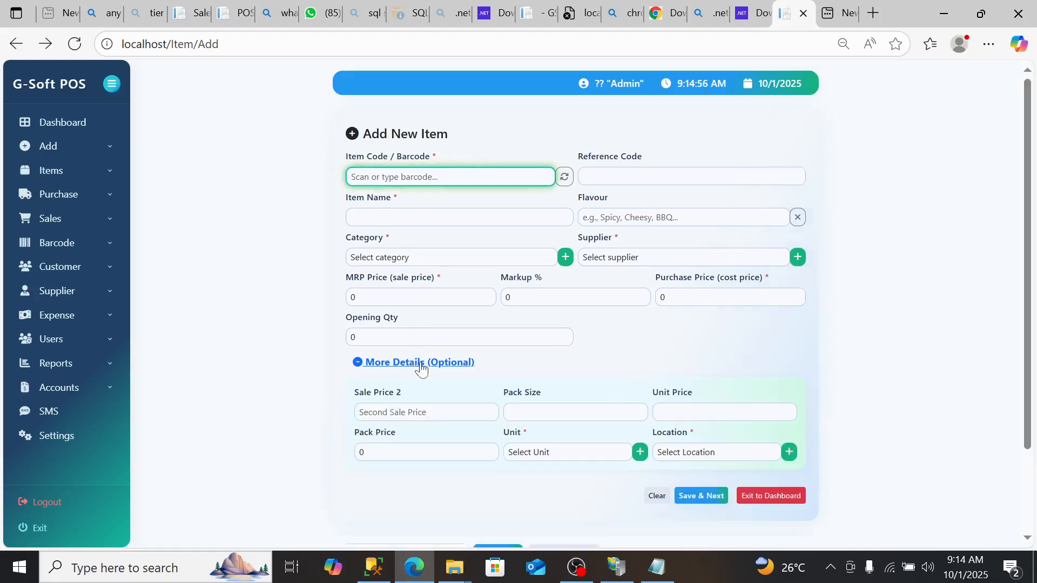
{"action": "left_click", "coordinate": [421, 365]}
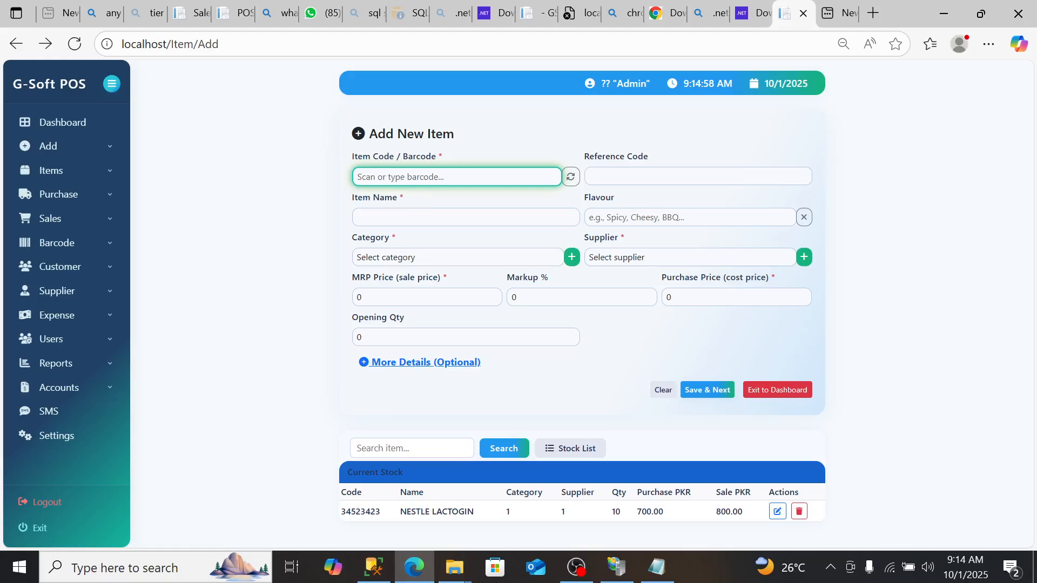
{"action": "left_click", "coordinate": [421, 363]}
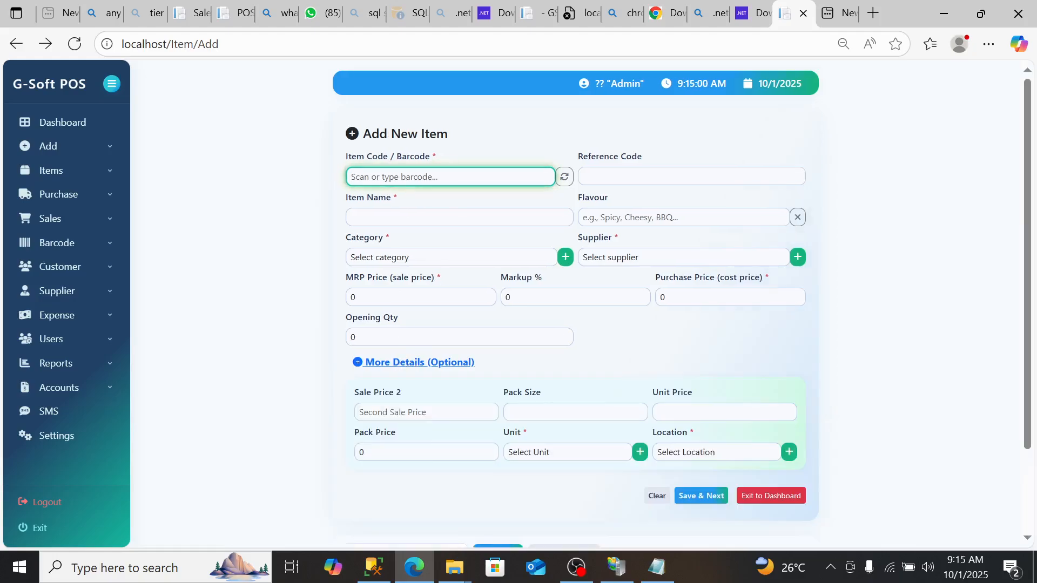
{"action": "left_click", "coordinate": [566, 181]}
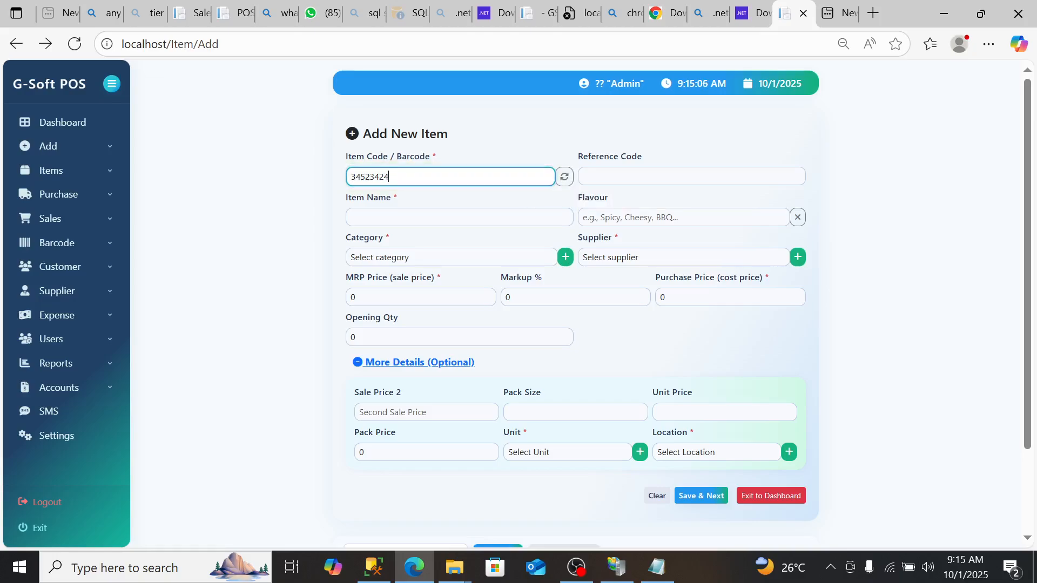
{"action": "key", "text": "ctrl+a"}
{"action": "left_click", "coordinate": [75, 44]}
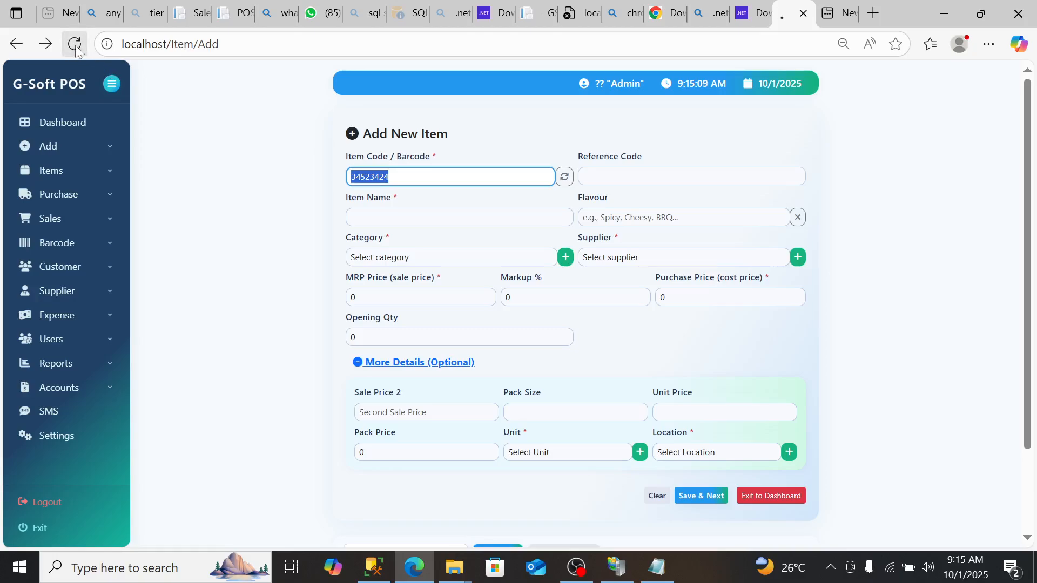
Step: Start the next item with code 123123123, name SHAN MASALA and flavour WWWW
{"action": "left_click", "coordinate": [571, 178]}
{"action": "key", "text": "ctrl+a"}
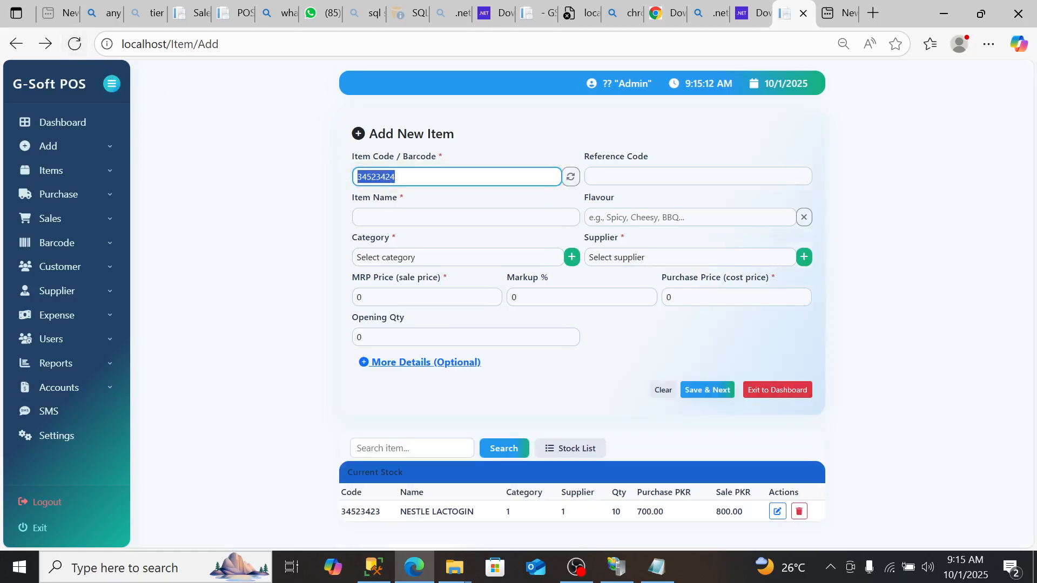
{"action": "type", "text": "123123123"}
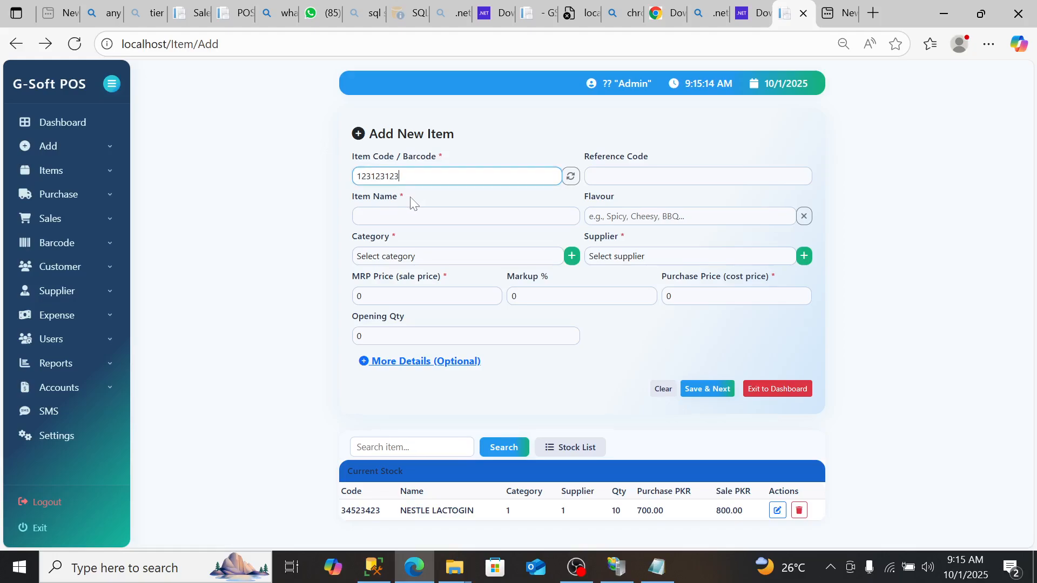
{"action": "key", "text": "Tab"}
{"action": "key", "text": "Tab"}
{"action": "key", "text": "Tab"}
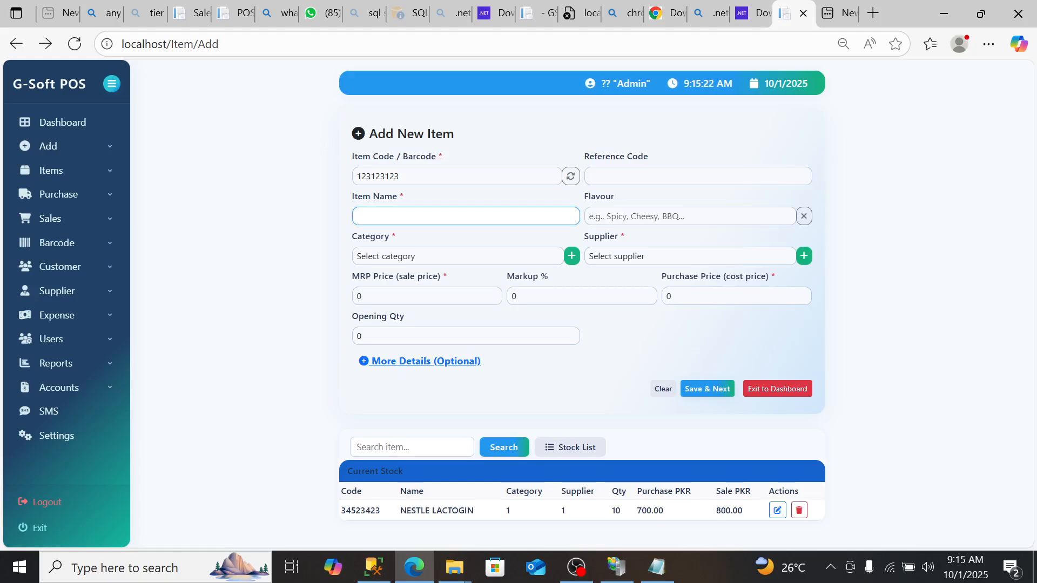
{"action": "type", "text": "SHAN MASALA"}
{"action": "left_click", "coordinate": [590, 216]}
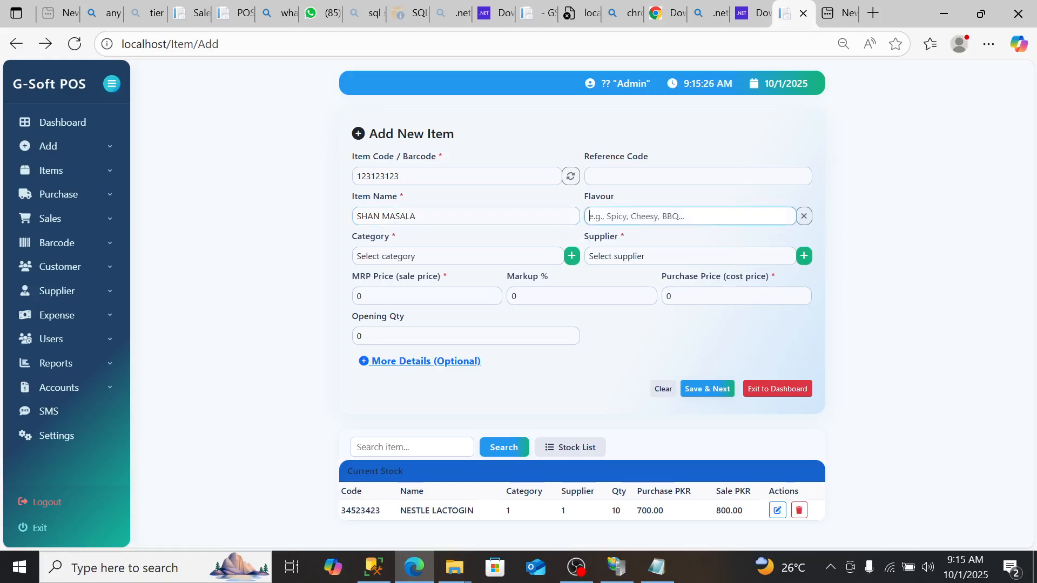
{"action": "type", "text": "WWWW"}
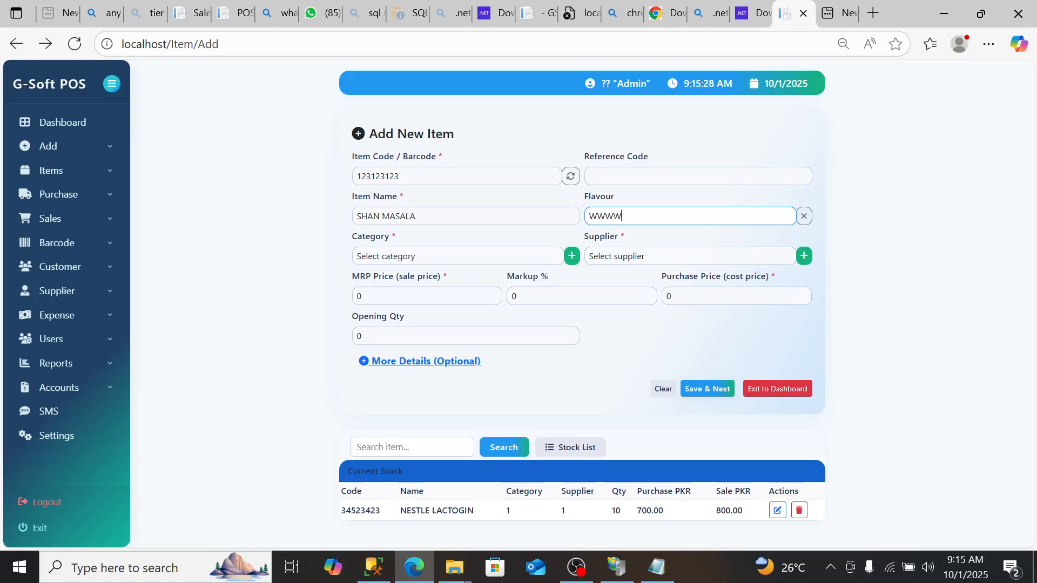
Step: Assign the SHAN MASALA item to the CHILDERN FOODS category and choose the existing supplier
{"action": "left_click", "coordinate": [439, 259]}
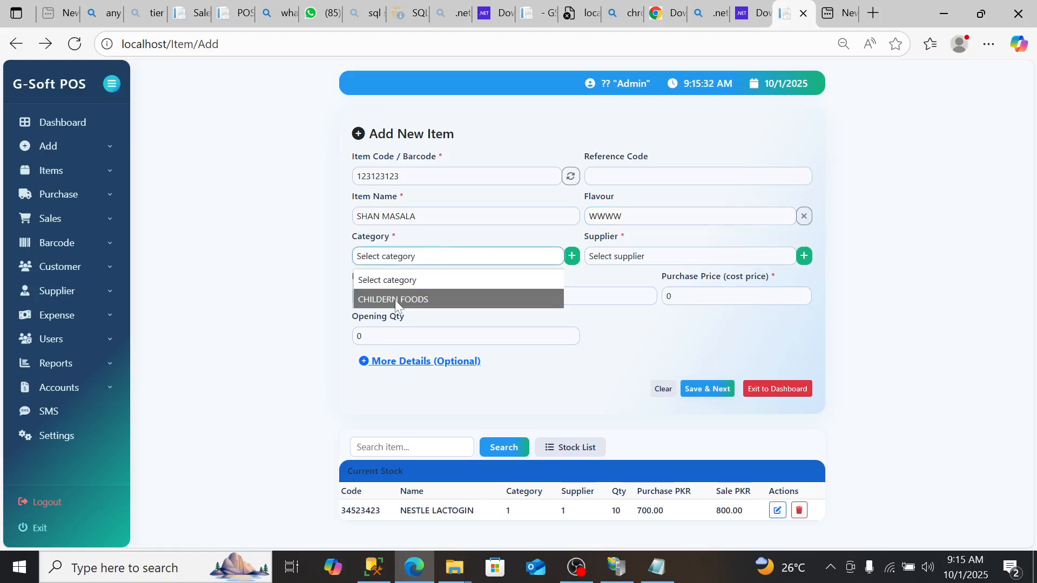
{"action": "left_click", "coordinate": [394, 300]}
{"action": "left_click", "coordinate": [619, 260]}
{"action": "left_click", "coordinate": [612, 299]}
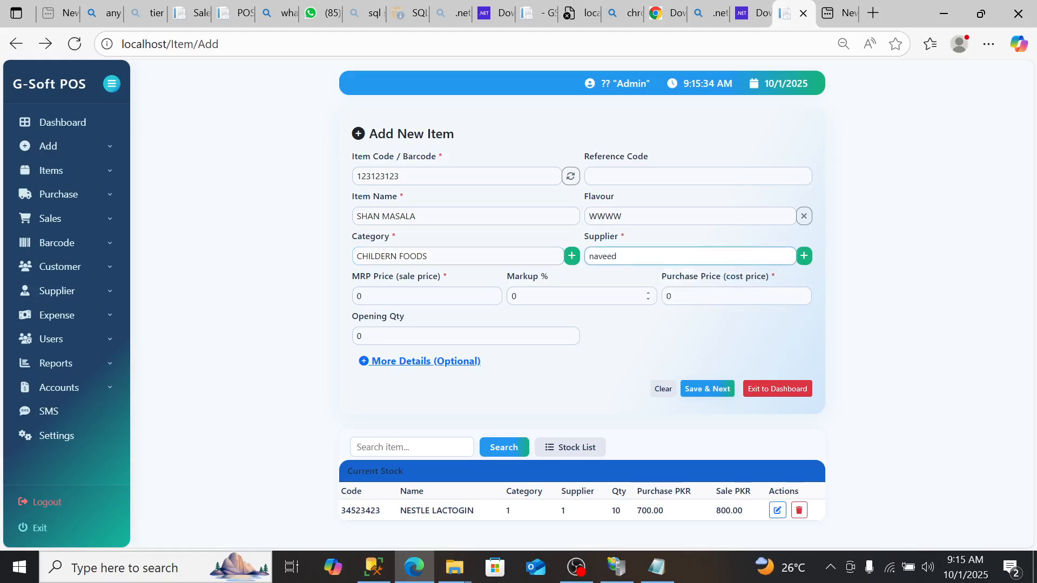
Step: Set the item's sale price (MRP) to 900 and its markup to 15%
{"action": "left_click_drag", "start_coordinate": [369, 297], "coordinate": [344, 297]}
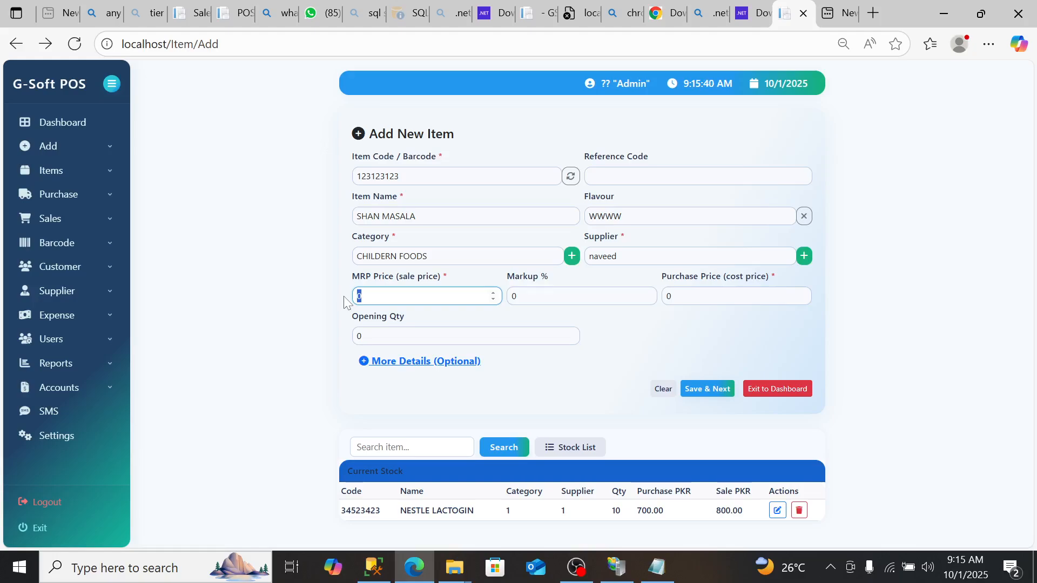
{"action": "type", "text": "900"}
{"action": "key", "text": "Tab"}
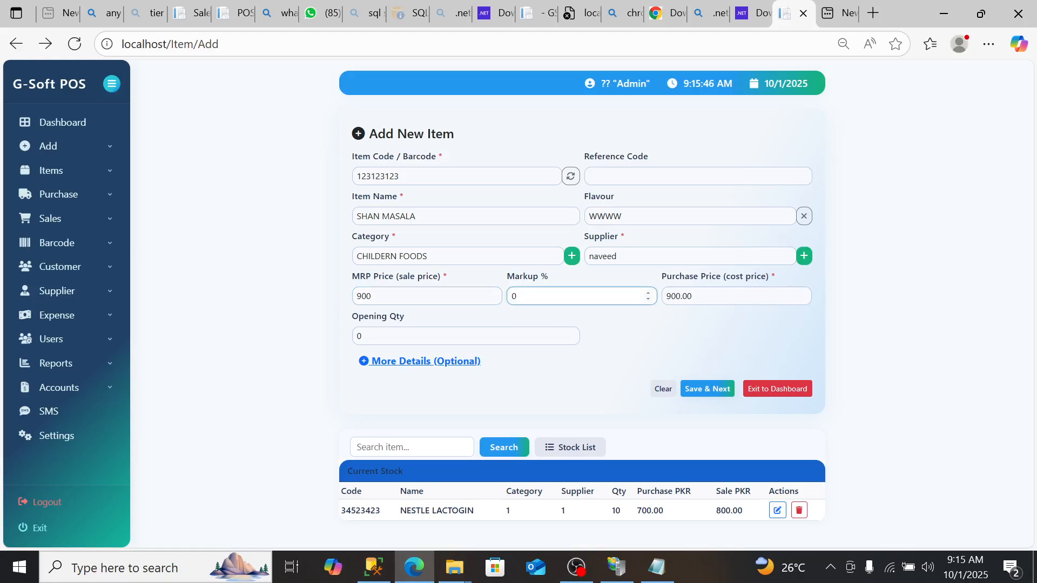
{"action": "key", "text": "BackSpace"}
{"action": "type", "text": "15"}
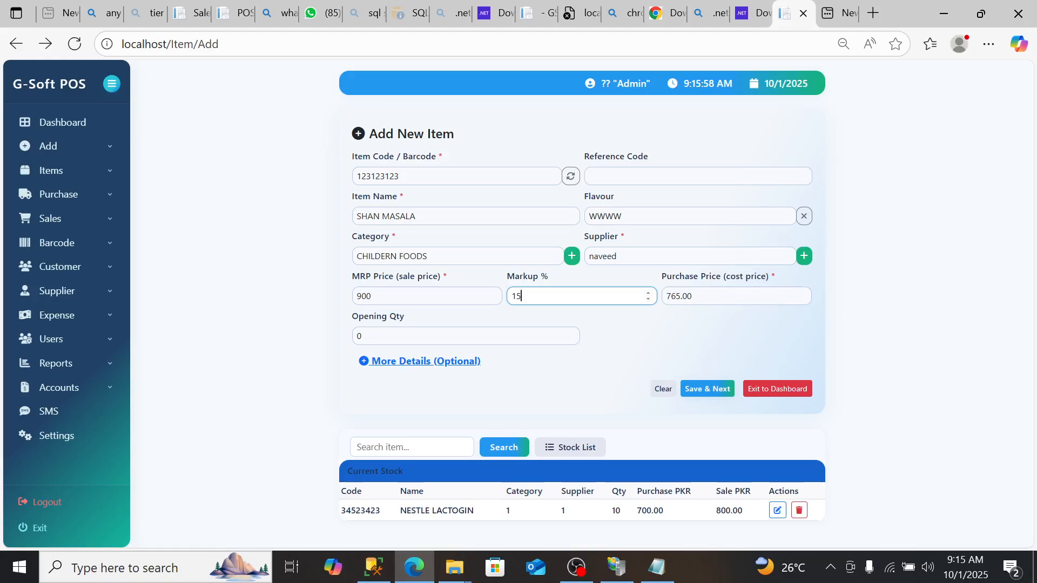
{"action": "key", "text": "Tab"}
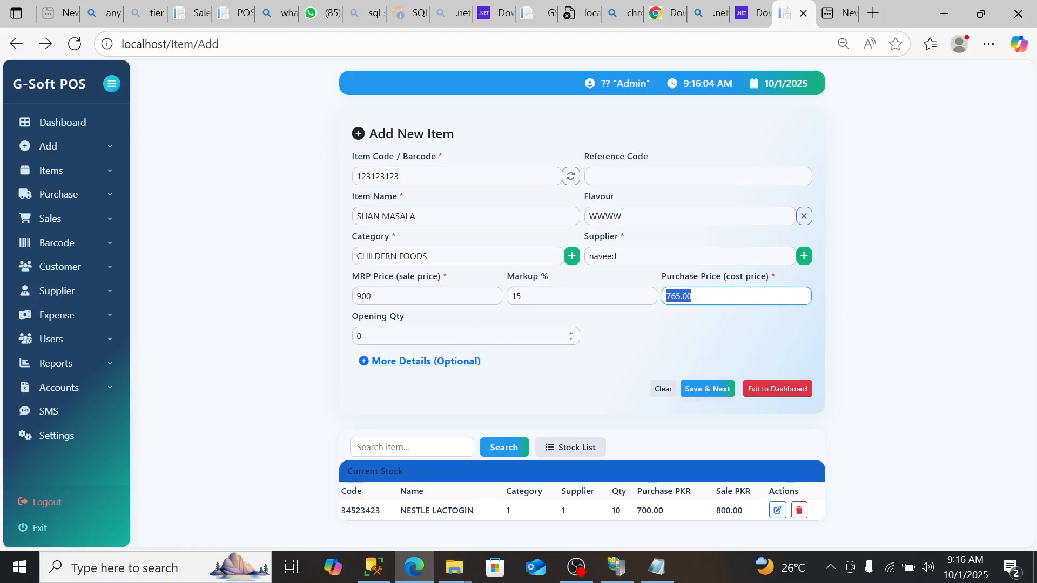
Step: Expand the optional details of the SHAN MASALA item and go to the pack size
{"action": "left_click", "coordinate": [402, 368]}
{"action": "left_click", "coordinate": [532, 411]}
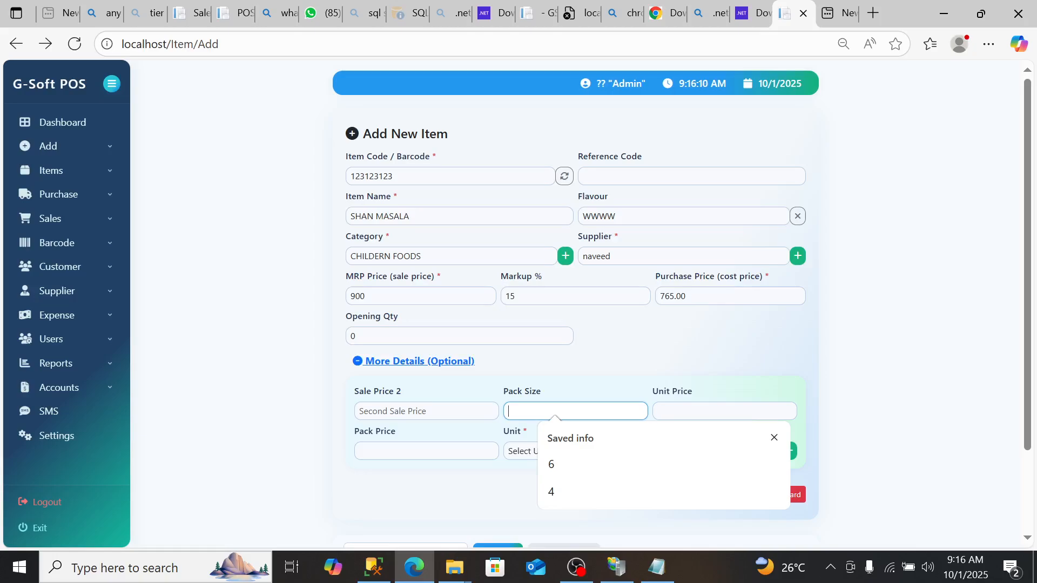
{"action": "left_click", "coordinate": [577, 567]}
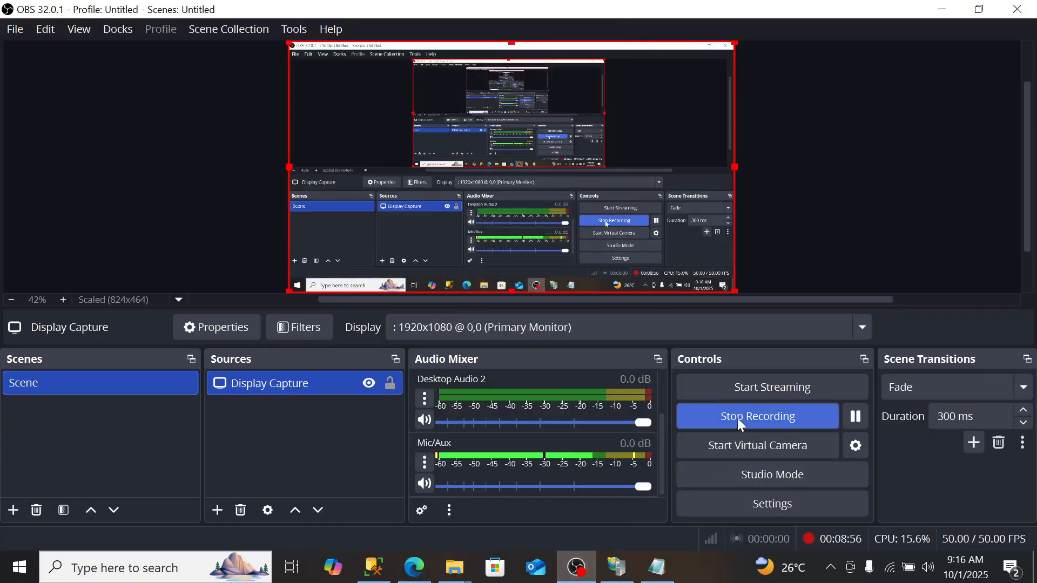
{"action": "left_click", "coordinate": [855, 417]}
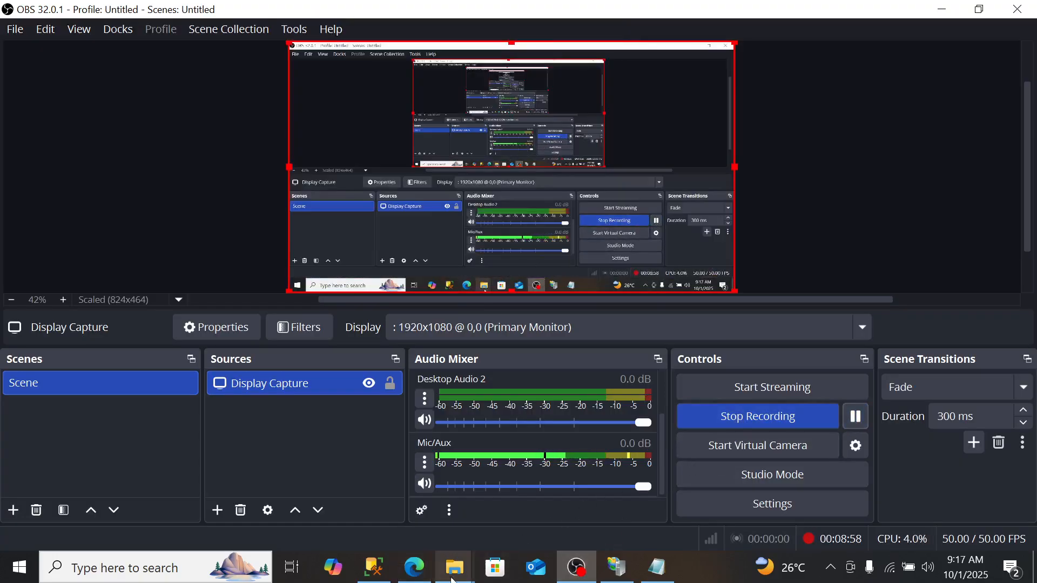
{"action": "left_click", "coordinate": [414, 567]}
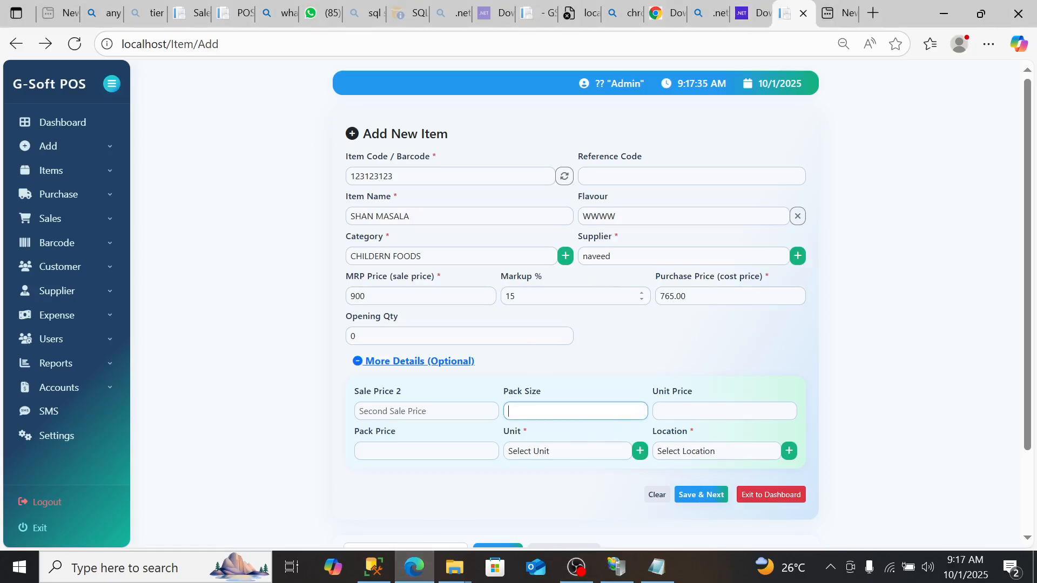
{"action": "left_click", "coordinate": [614, 296]}
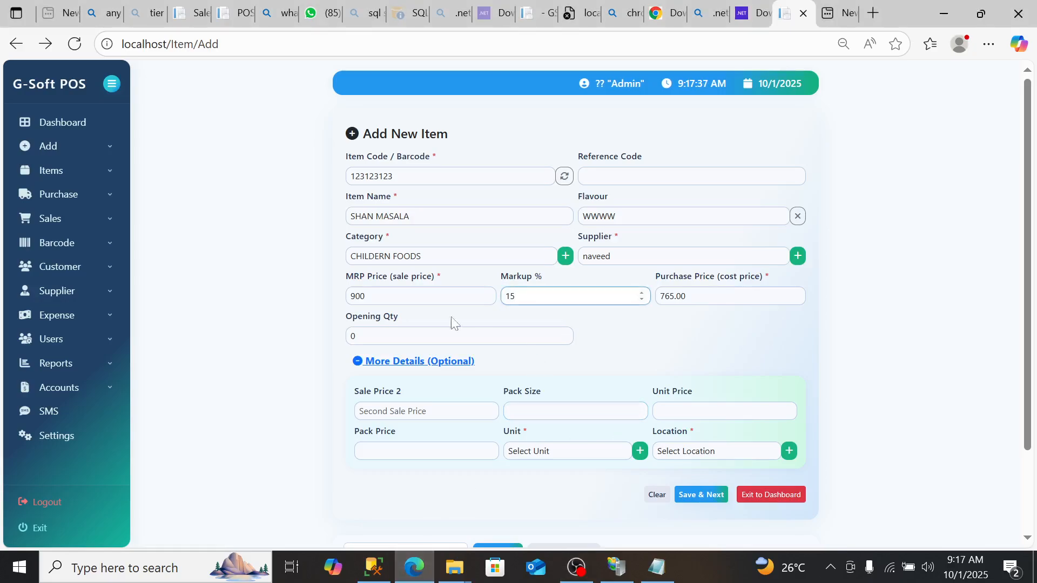
Step: Try a pack size of 1 for the item and clear the entry again
{"action": "left_click", "coordinate": [537, 406]}
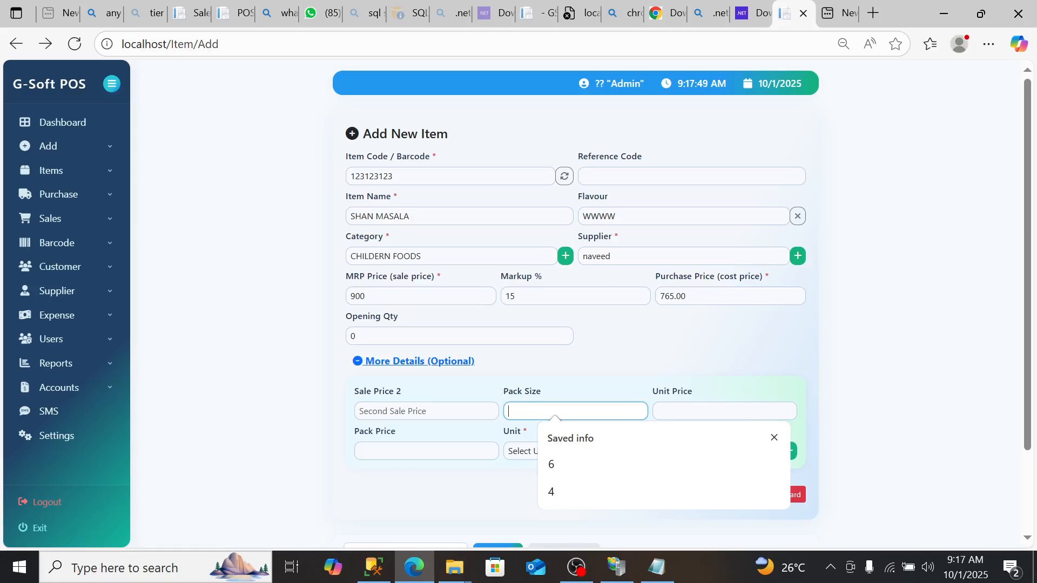
{"action": "type", "text": "1"}
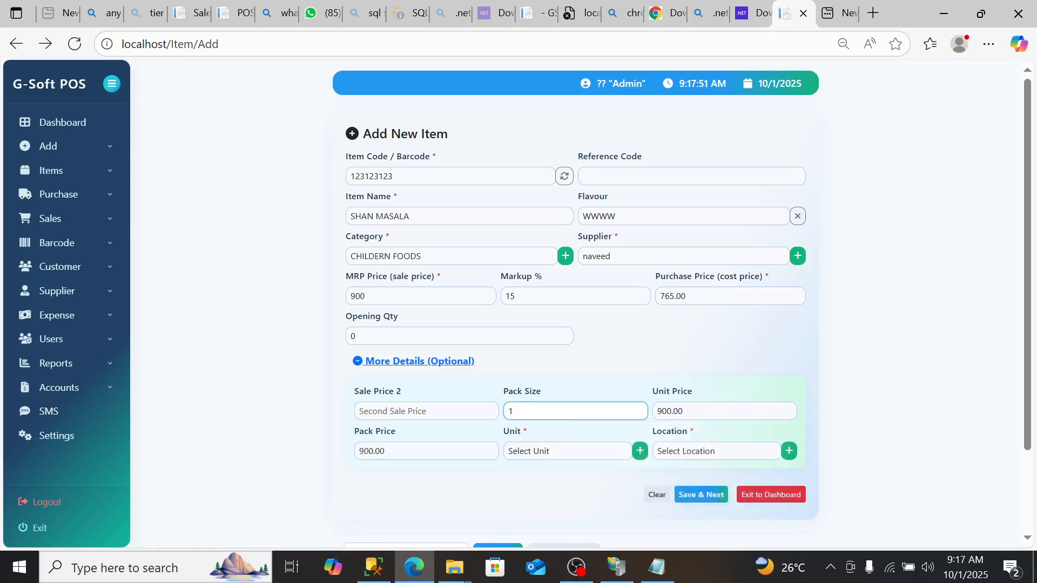
{"action": "key", "text": "ctrl+a"}
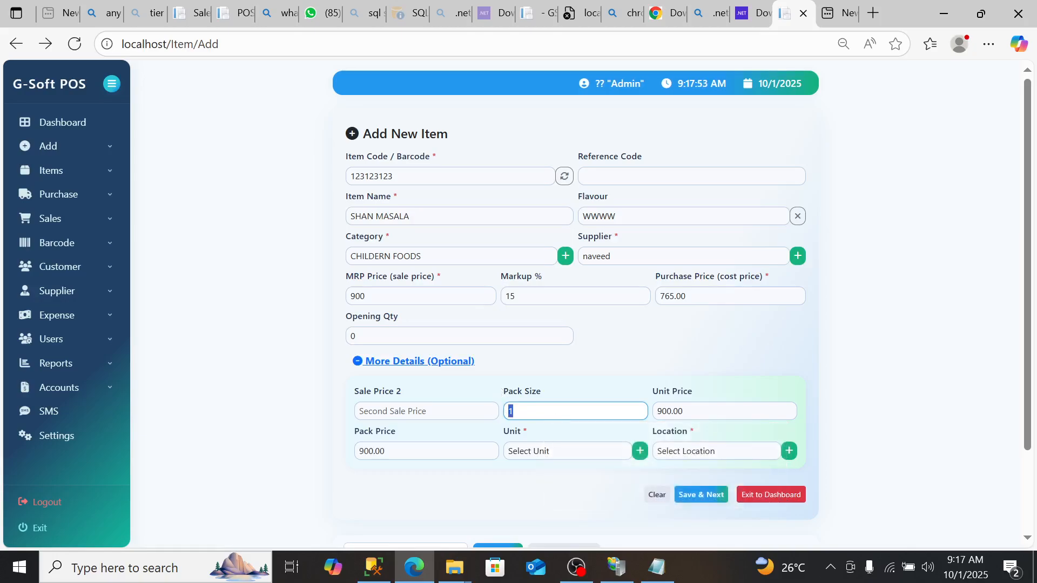
{"action": "key", "text": "BackSpace"}
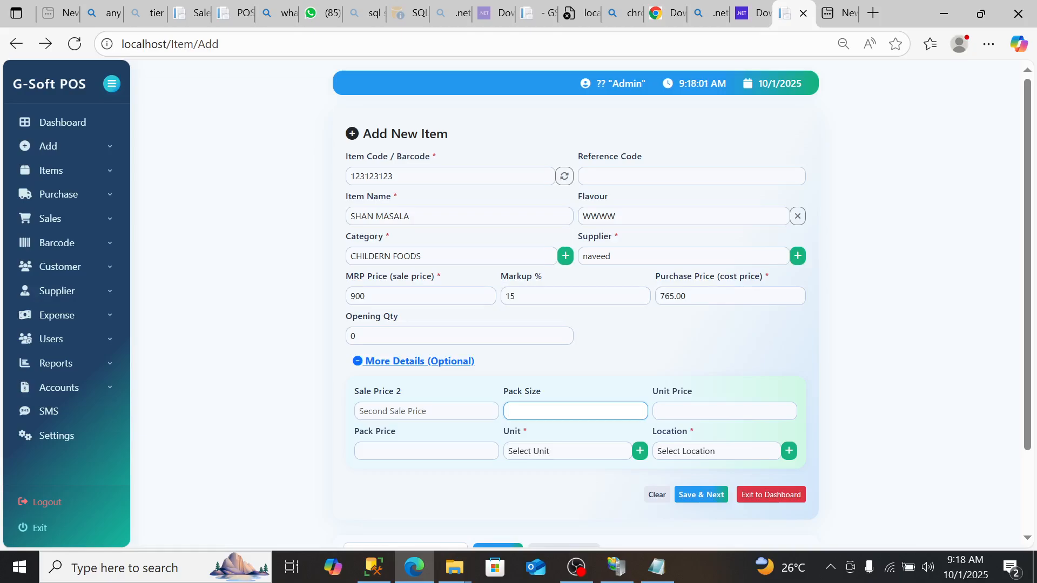
Step: Set the item's pack size to 6 and check the calculated unit price
{"action": "key", "text": "Down"}
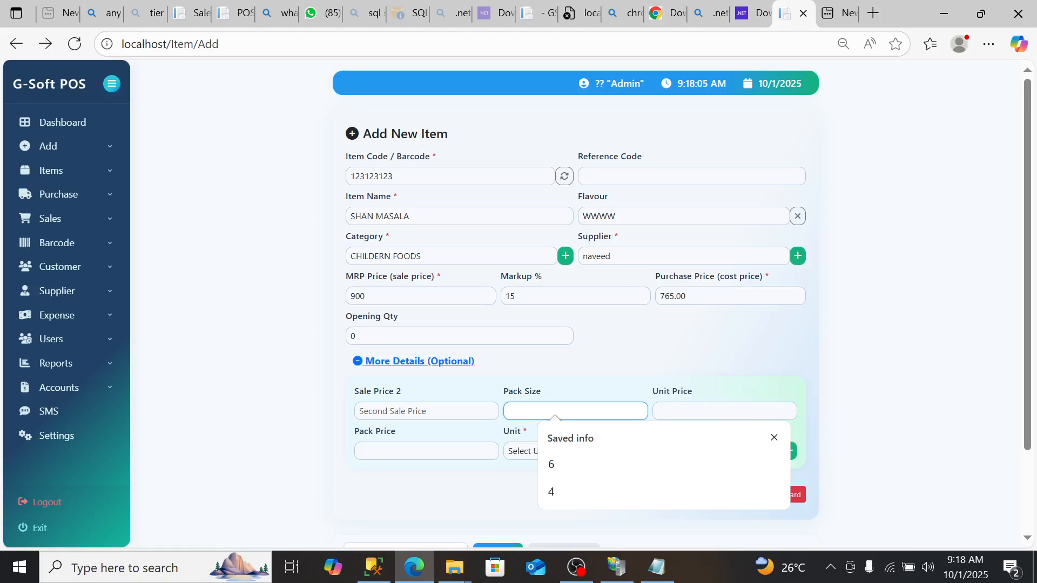
{"action": "type", "text": "6"}
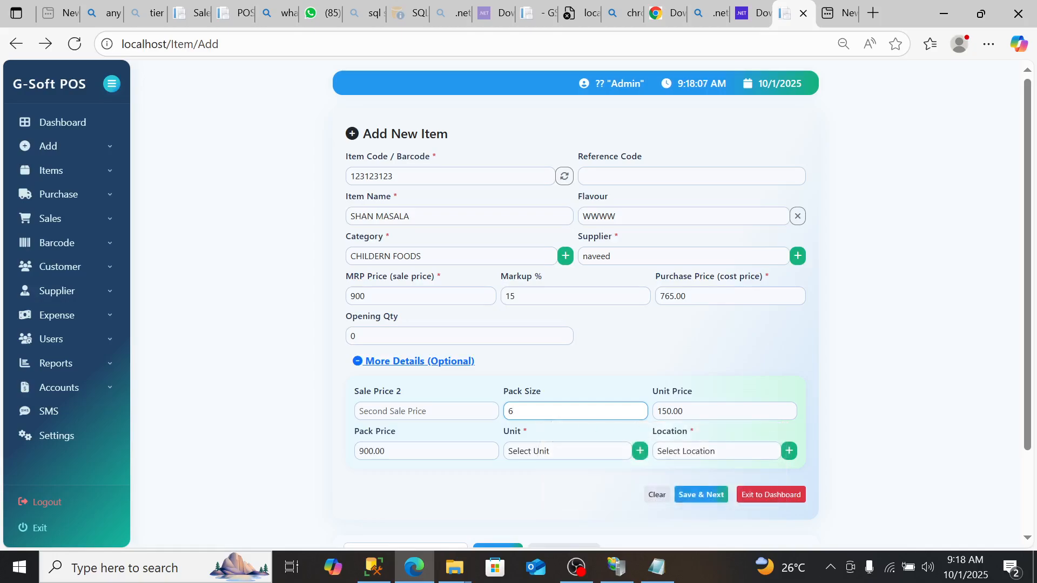
{"action": "key", "text": "Tab"}
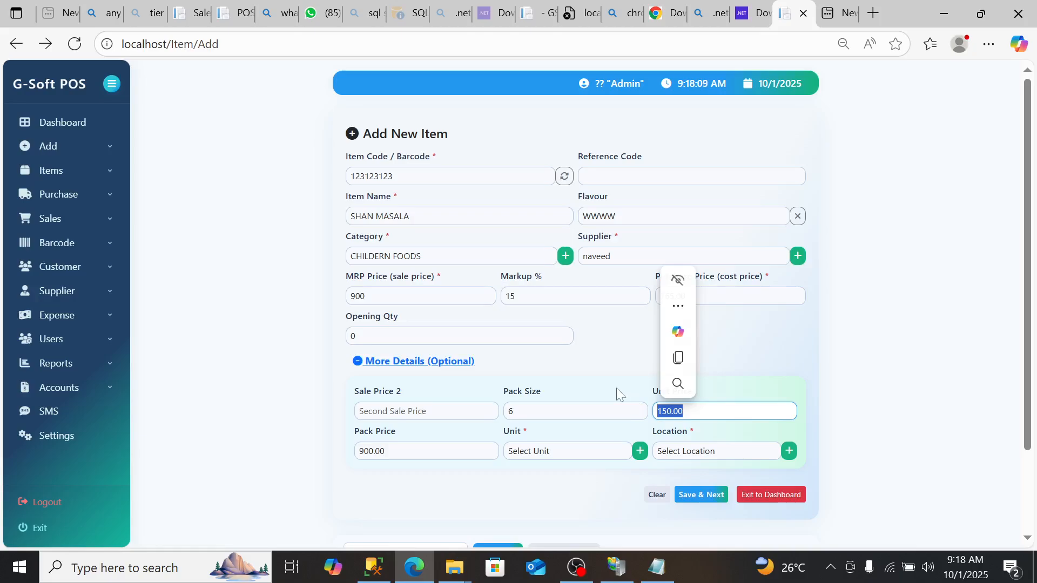
{"action": "left_click", "coordinate": [582, 411]}
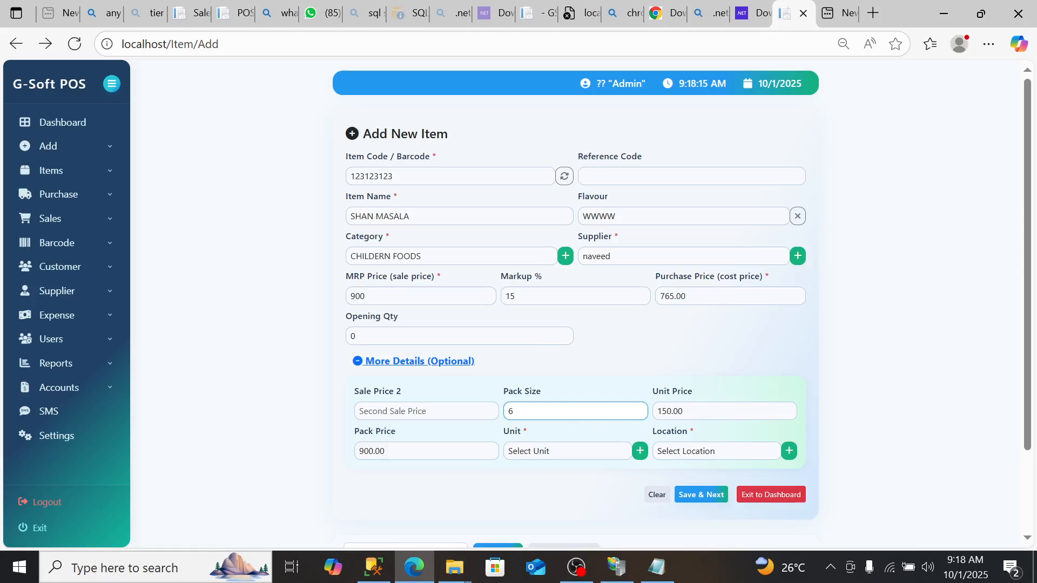
{"action": "key", "text": "ctrl+a"}
{"action": "key", "text": "Tab"}
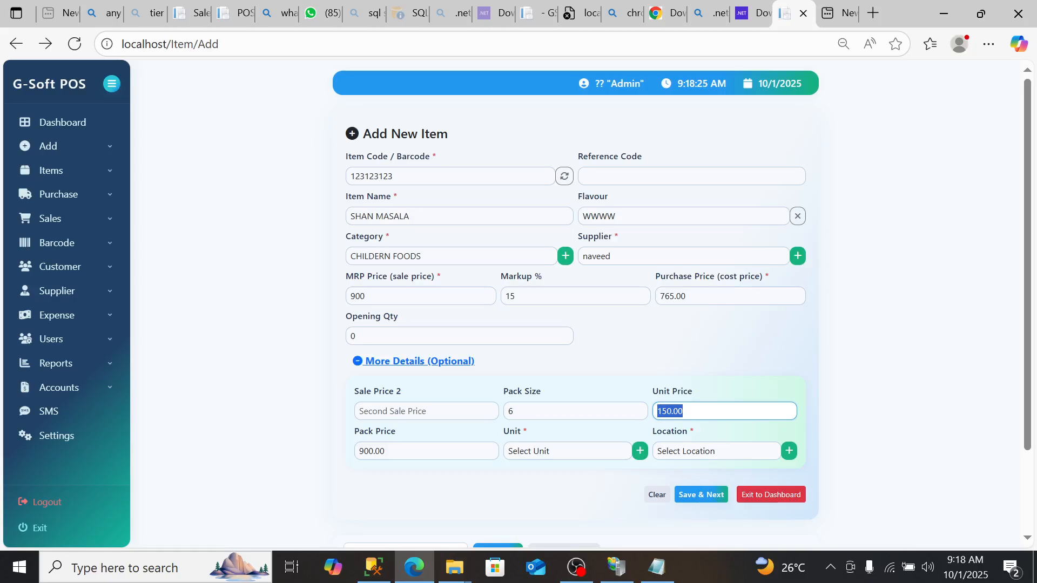
{"action": "left_click", "coordinate": [513, 411]}
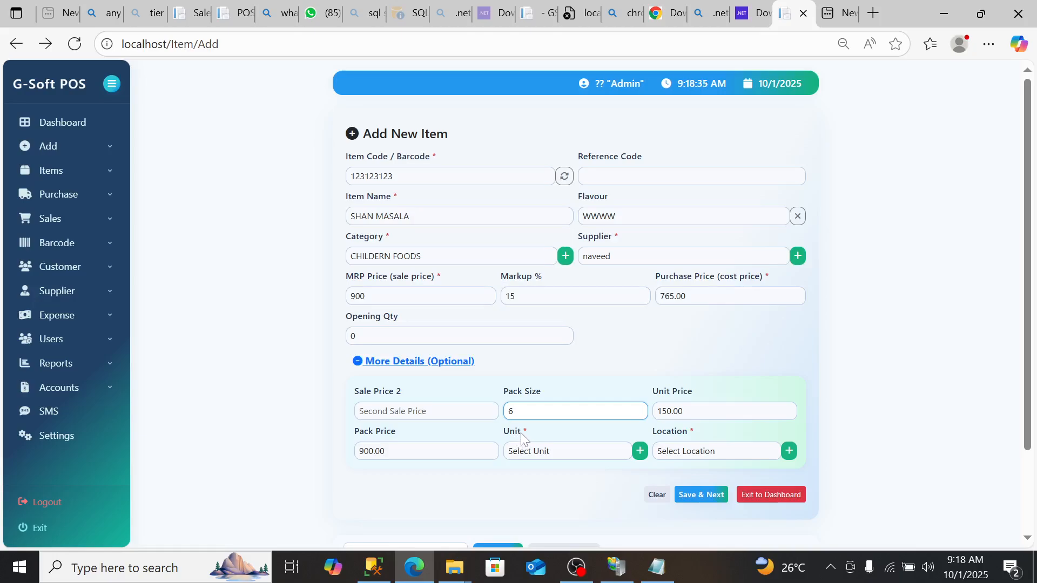
Step: Set the item's unit to kg and check which locations are available
{"action": "left_click", "coordinate": [548, 451]}
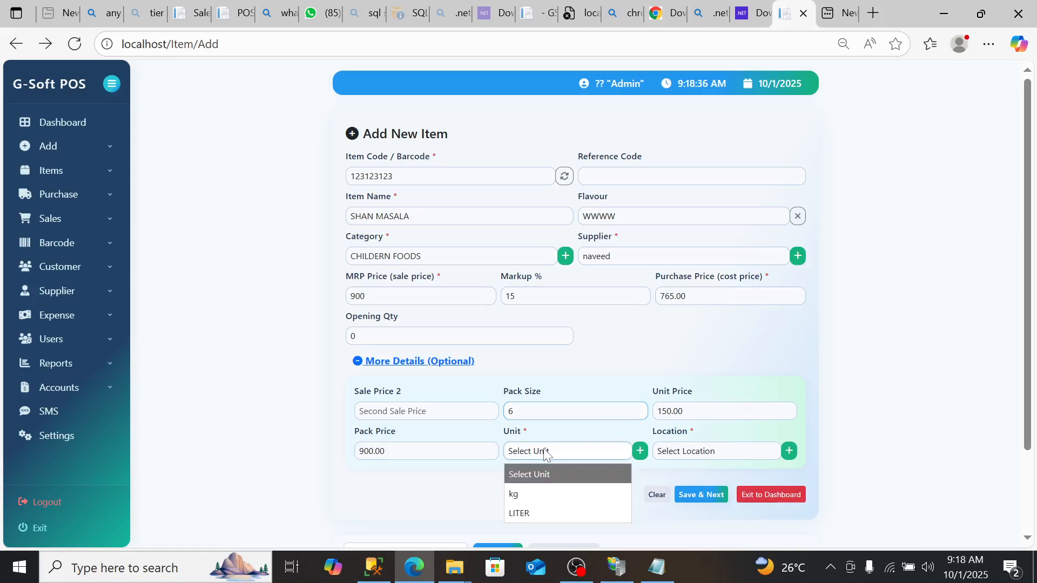
{"action": "left_click", "coordinate": [529, 495]}
{"action": "left_click", "coordinate": [670, 453]}
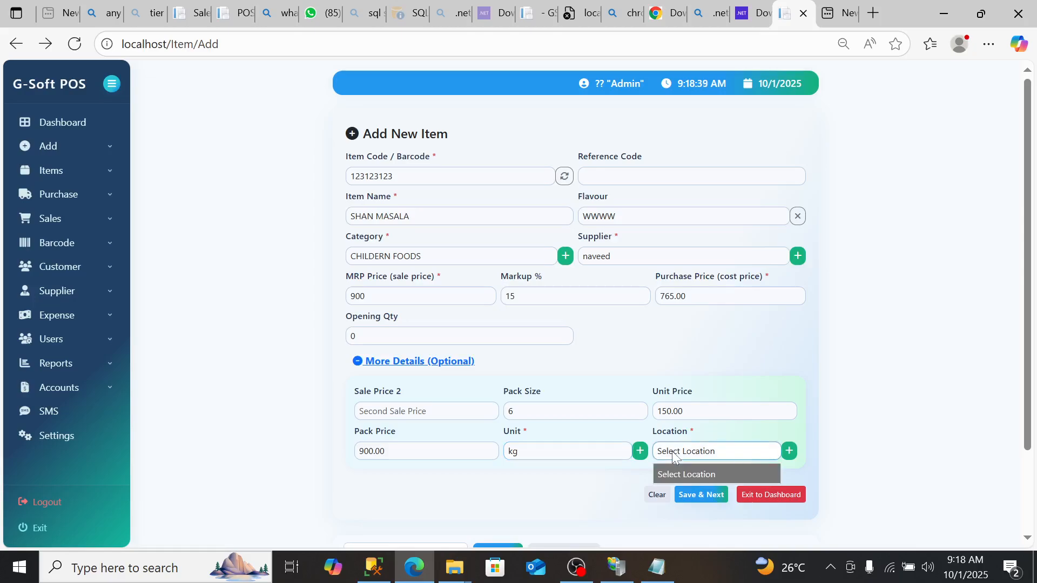
{"action": "left_click", "coordinate": [689, 470]}
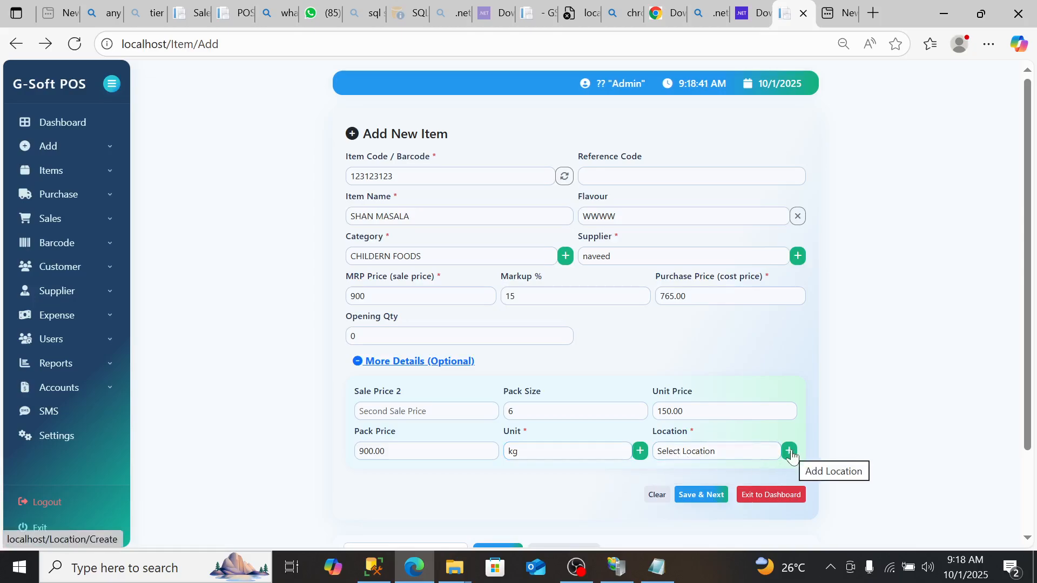
Step: Save the SHAN MASALA item and check its entry in the current stock list
{"action": "left_click", "coordinate": [702, 495]}
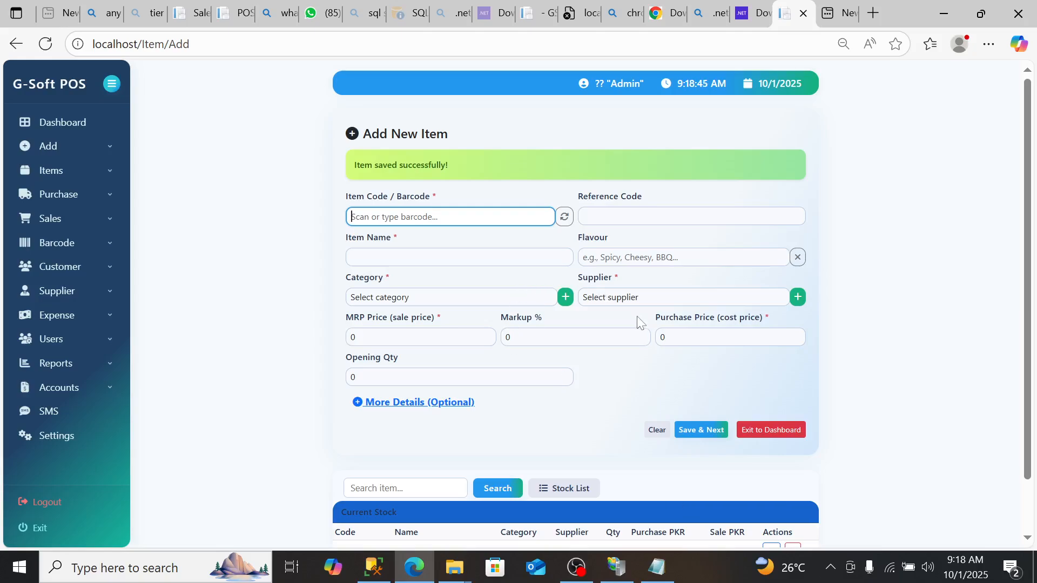
{"action": "scroll", "coordinate": [647, 319], "scroll_direction": "down", "scroll_amount": 1}
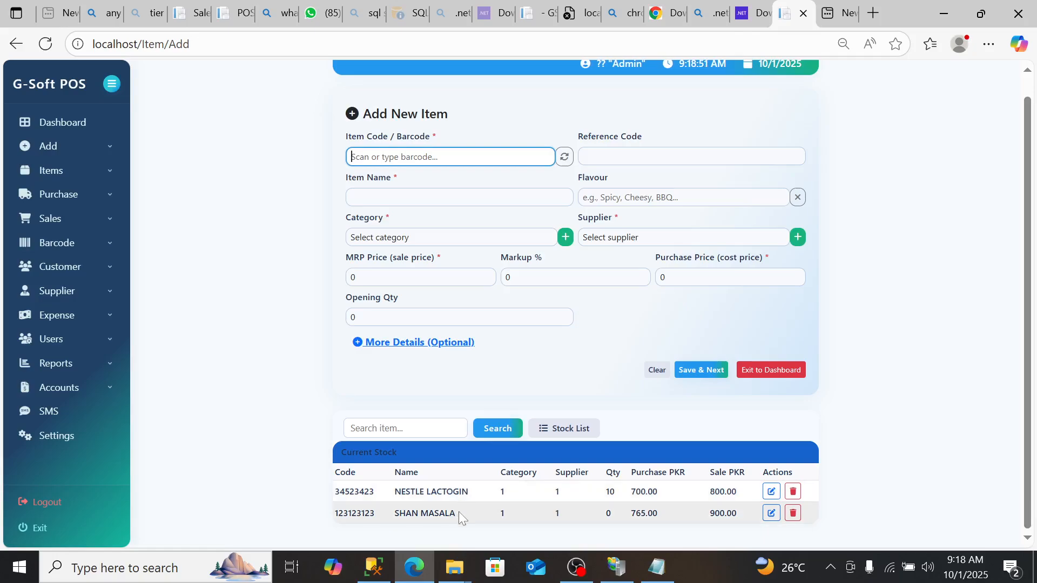
{"action": "scroll", "coordinate": [478, 432], "scroll_direction": "up", "scroll_amount": 1}
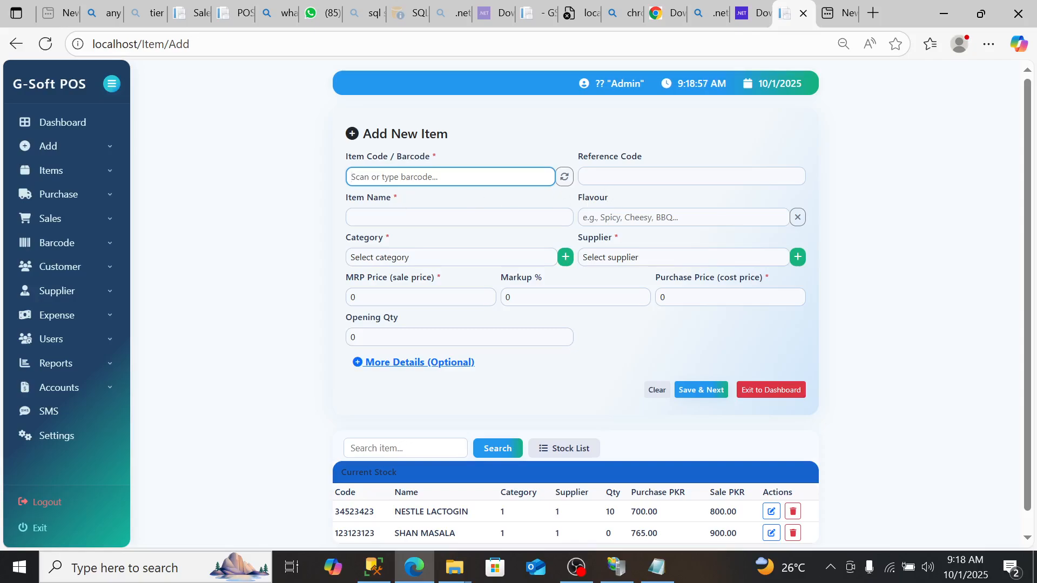
{"action": "left_click", "coordinate": [643, 218]}
{"action": "left_click", "coordinate": [551, 297]}
{"action": "left_click", "coordinate": [432, 297]}
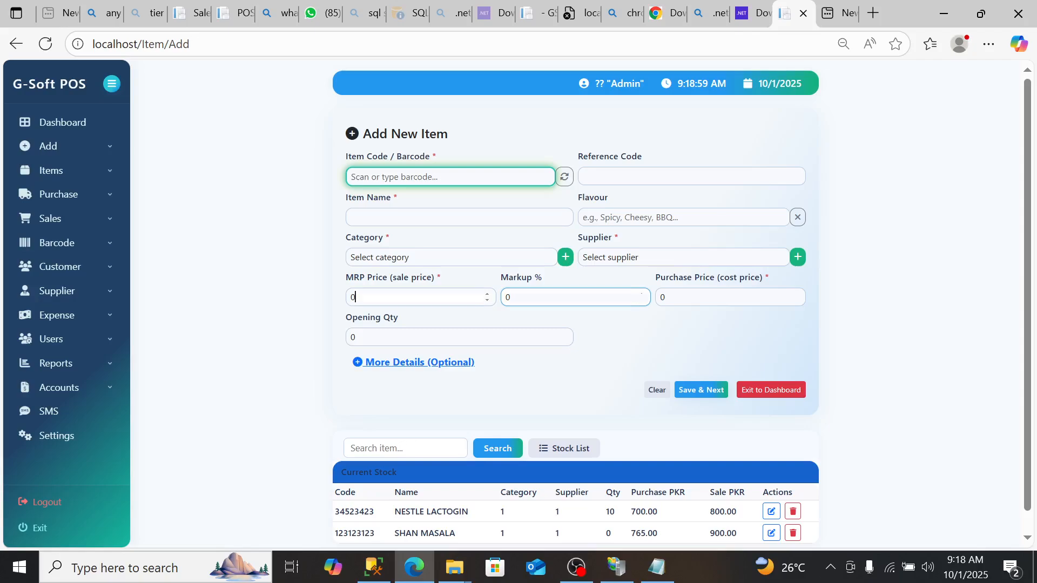
Step: Open the SHAN MASALA item from the current stock list for editing and save it again
{"action": "scroll", "coordinate": [637, 381], "scroll_direction": "down", "scroll_amount": 1}
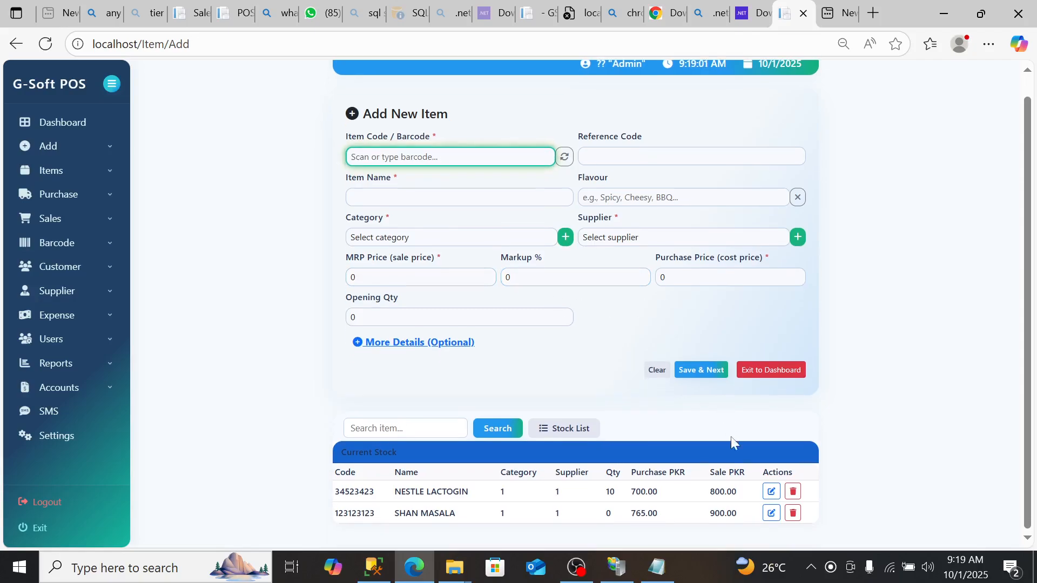
{"action": "left_click", "coordinate": [771, 513]}
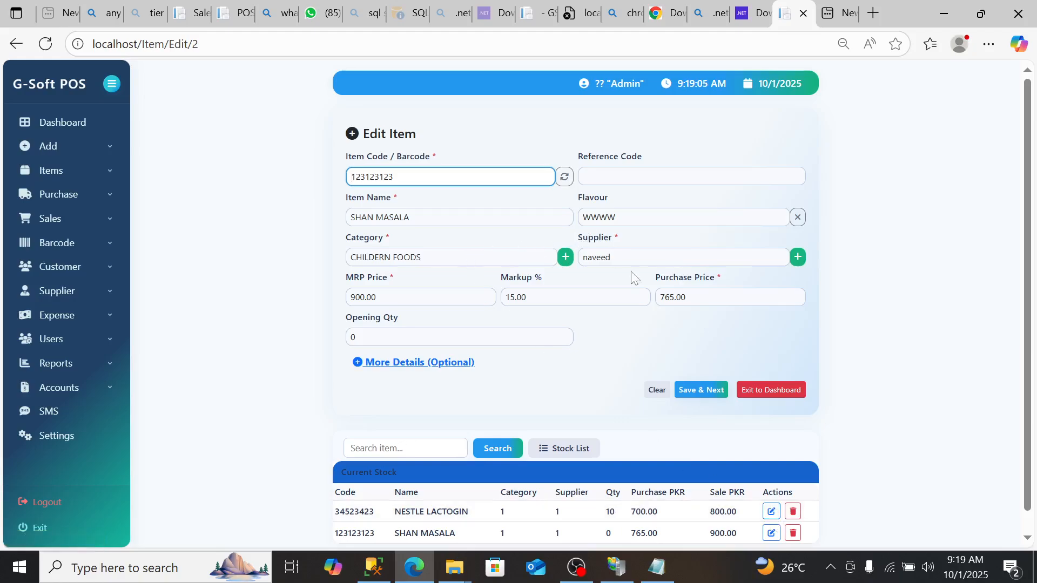
{"action": "scroll", "coordinate": [706, 390], "scroll_direction": "down", "scroll_amount": 1}
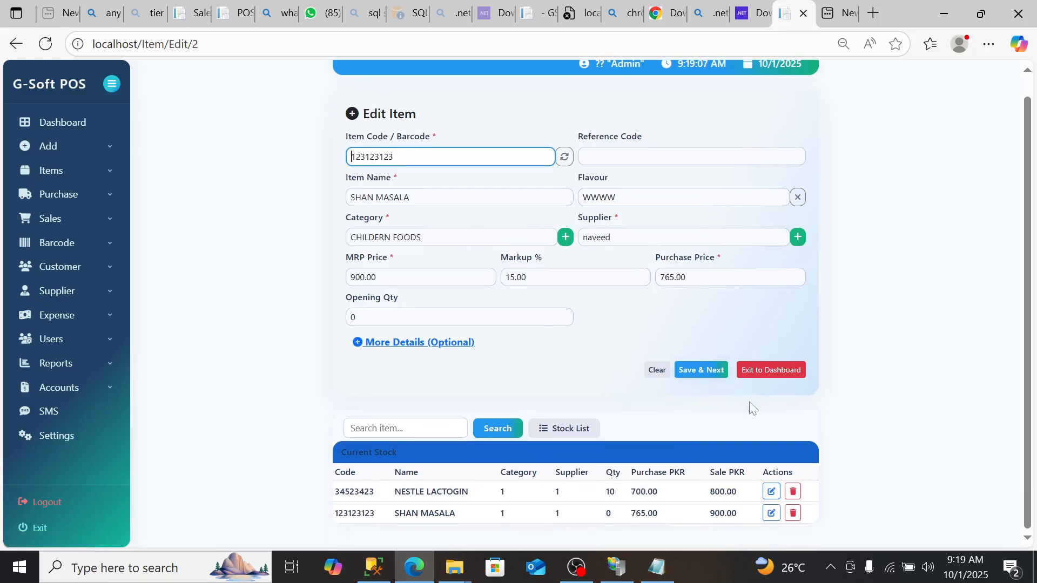
{"action": "left_click", "coordinate": [702, 369]}
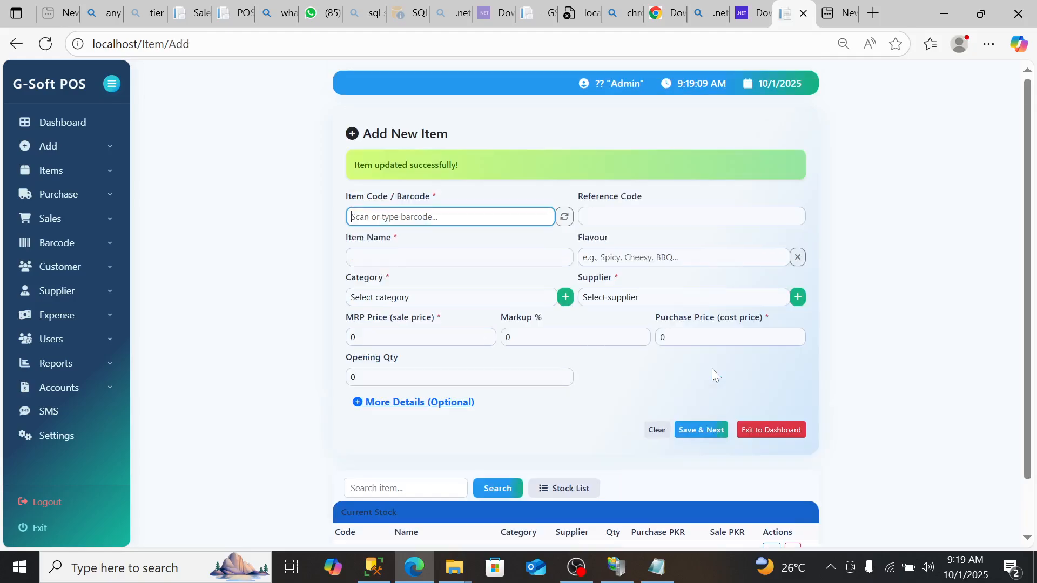
Step: Open the full stock list to review all saved items with their prices, stock and status
{"action": "scroll", "coordinate": [764, 427], "scroll_direction": "down", "scroll_amount": 1}
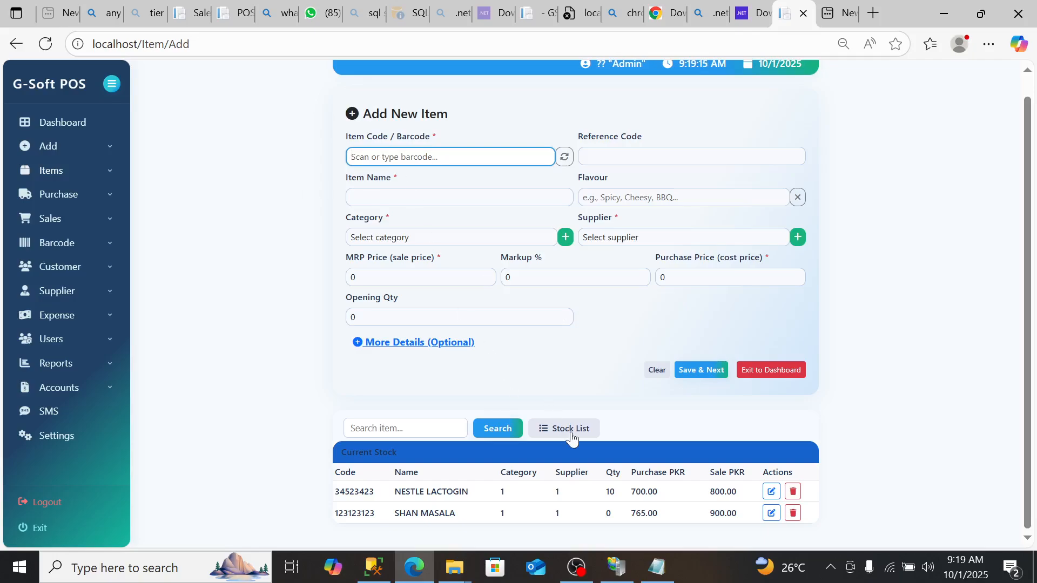
{"action": "left_click", "coordinate": [431, 429]}
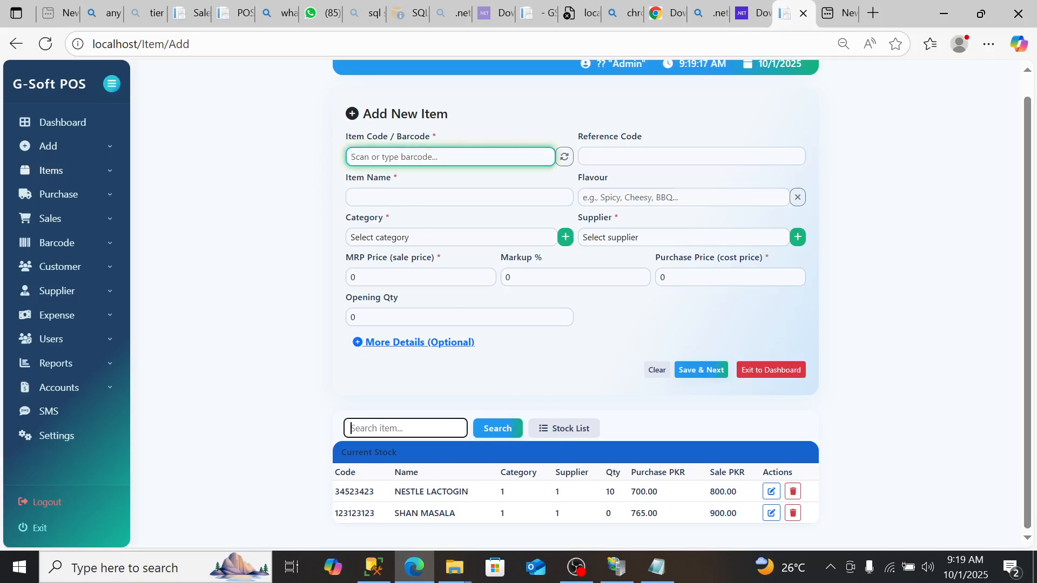
{"action": "left_click", "coordinate": [571, 431]}
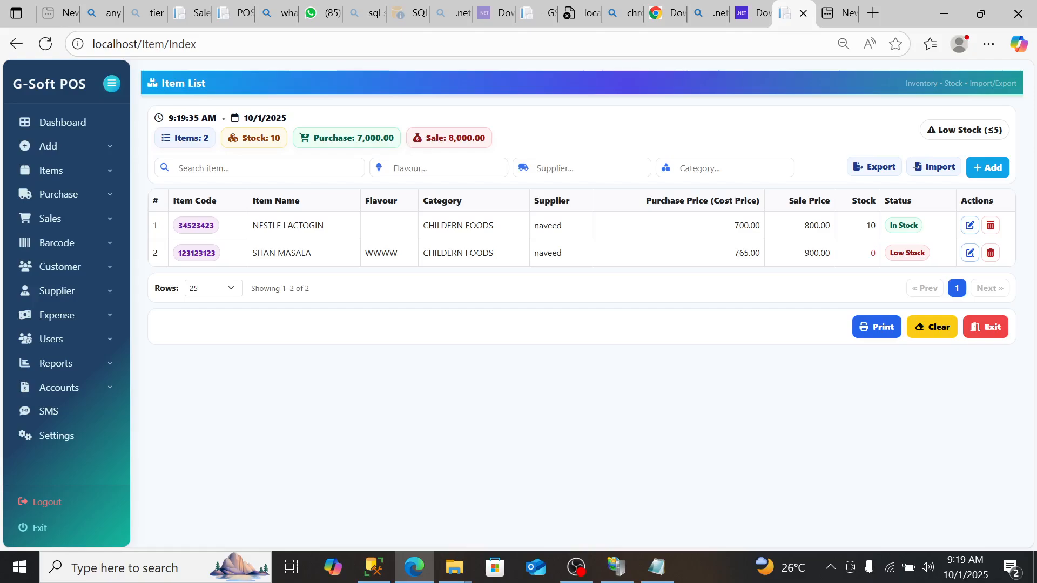
Step: Filter the item list to low-stock items (≤5) to check them and restore the full list
{"action": "left_click_drag", "start_coordinate": [436, 139], "coordinate": [447, 138]}
{"action": "left_click", "coordinate": [632, 121]}
{"action": "left_click", "coordinate": [948, 140]}
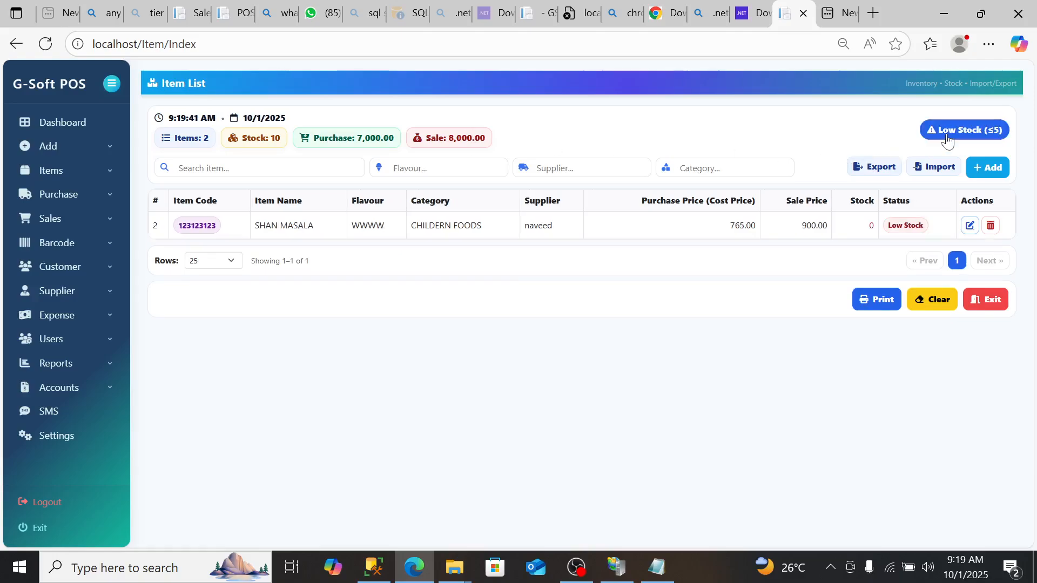
{"action": "left_click", "coordinate": [948, 140]}
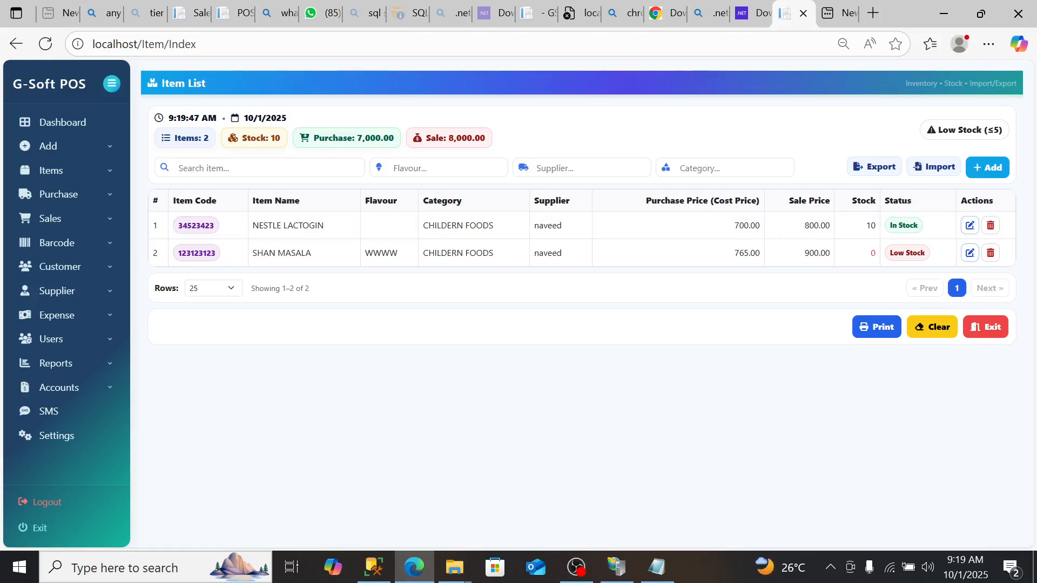
{"action": "left_click", "coordinate": [965, 137]}
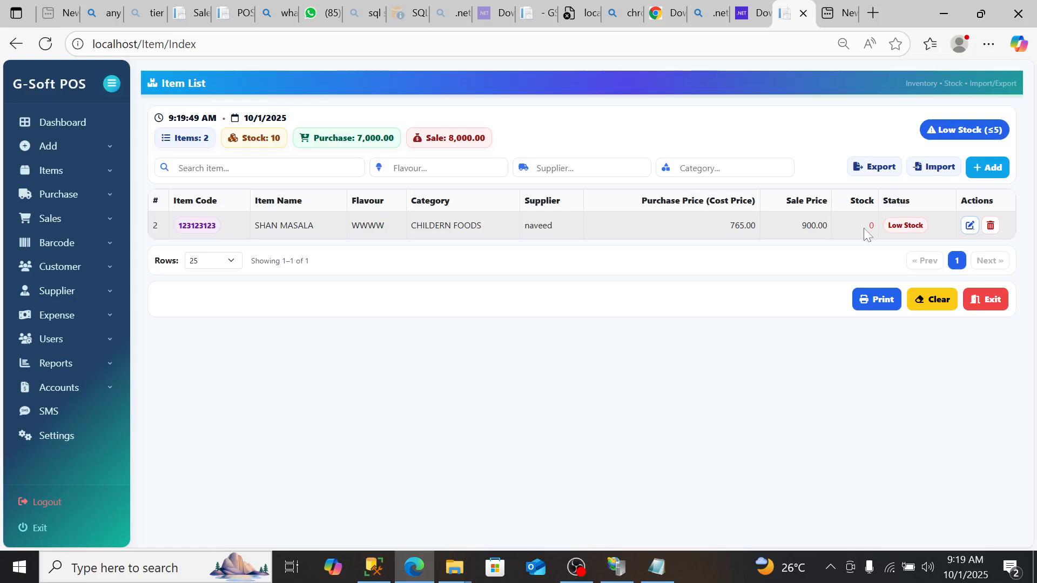
{"action": "left_click", "coordinate": [945, 130]}
Step: Check the available rows-per-page options for the item list
{"action": "left_click", "coordinate": [216, 168]}
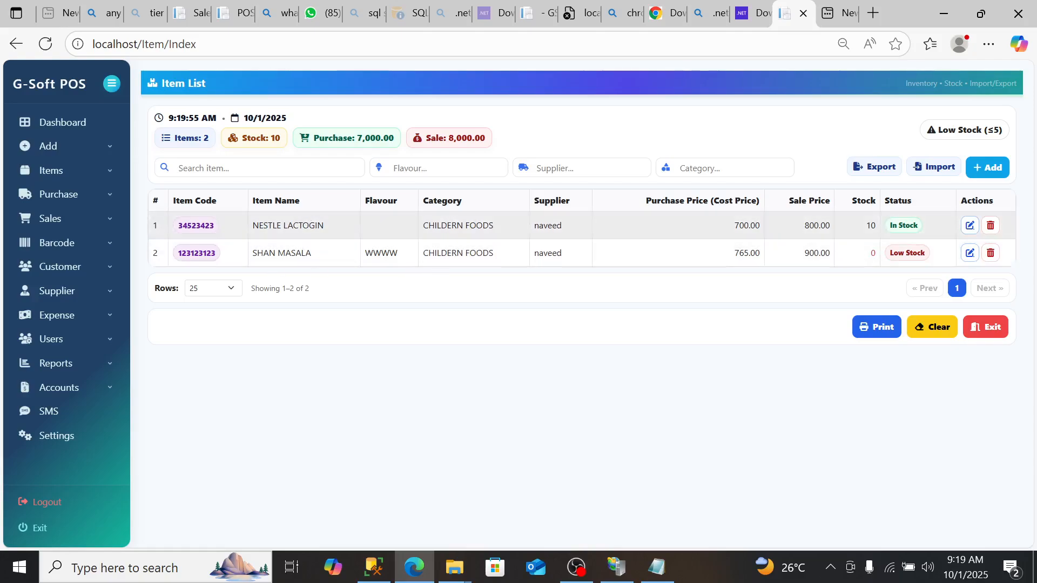
{"action": "left_click", "coordinate": [230, 295]}
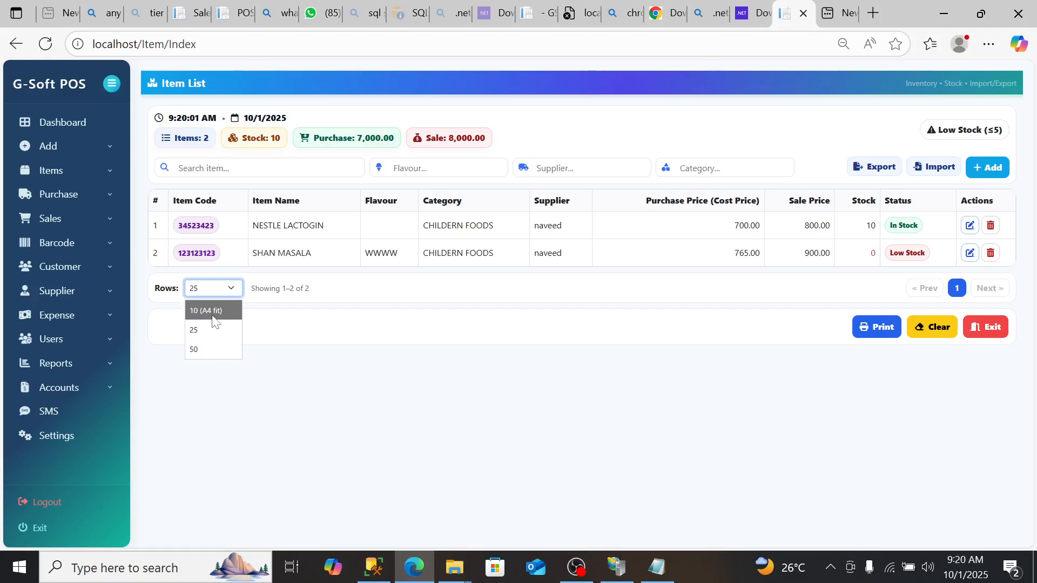
{"action": "left_click", "coordinate": [461, 297]}
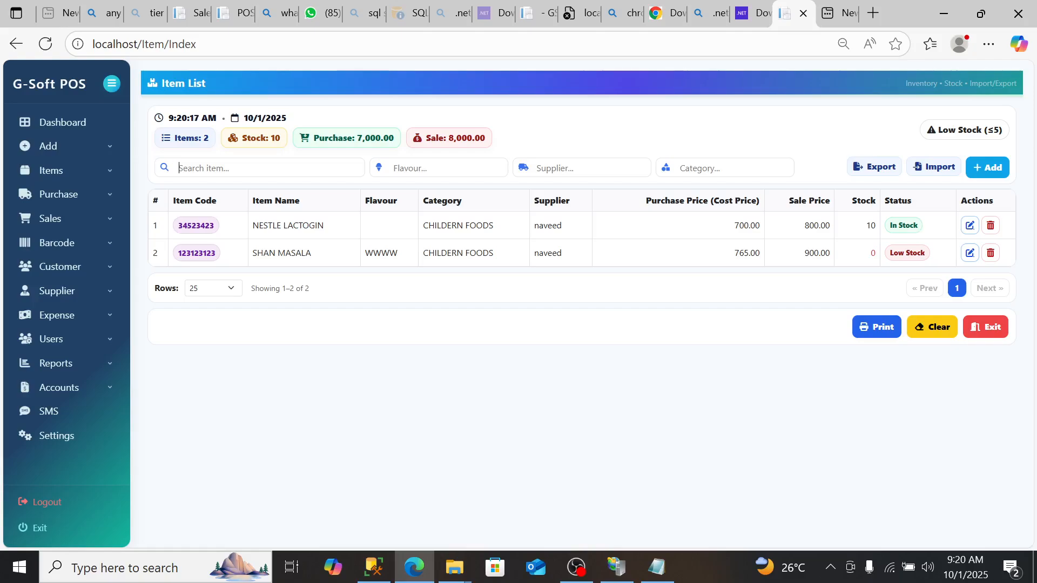
Step: Search the item list for SHAN and for NE, clearing the search each time
{"action": "type", "text": "SHA"}
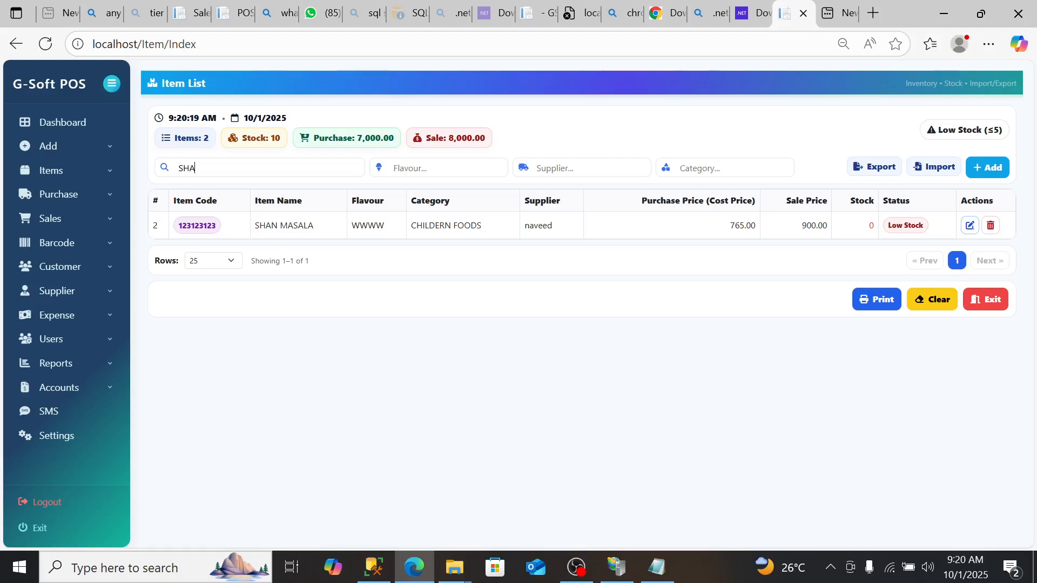
{"action": "type", "text": "N"}
{"action": "key", "text": "BackSpace"}
{"action": "key", "text": "BackSpace"}
{"action": "key", "text": "BackSpace"}
{"action": "key", "text": "BackSpace"}
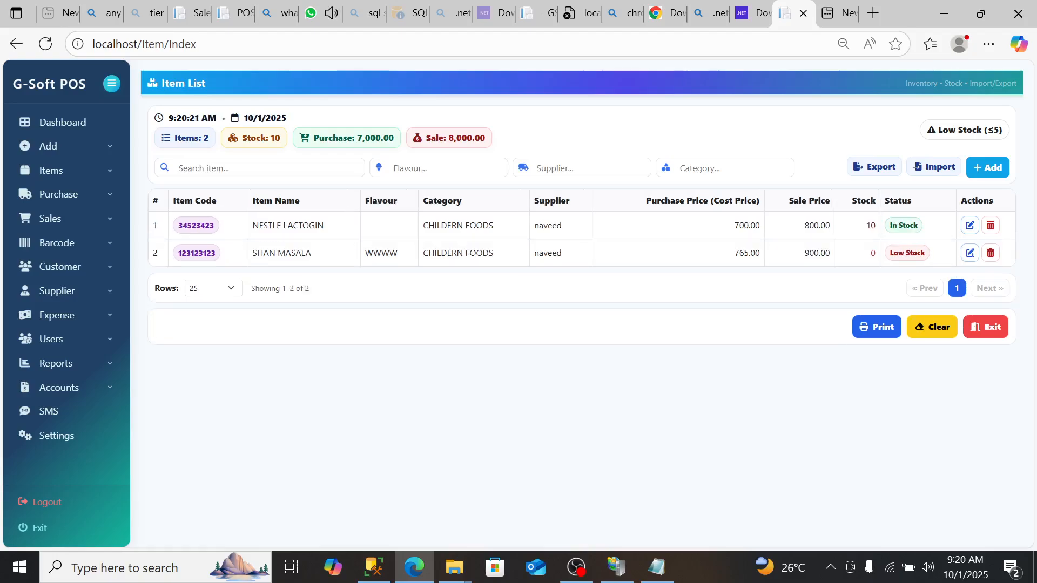
{"action": "type", "text": "NE"}
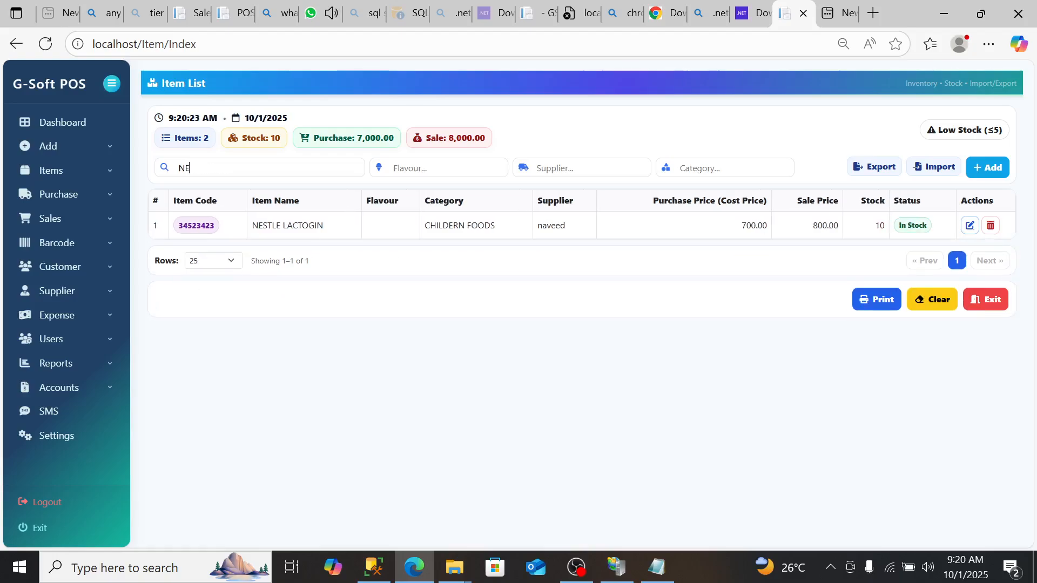
{"action": "key", "text": "BackSpace"}
{"action": "key", "text": "BackSpace"}
{"action": "key", "text": "BackSpace"}
Step: Try the flavour filter with W, clear it, and check the supplier and category filters
{"action": "left_click", "coordinate": [439, 168]}
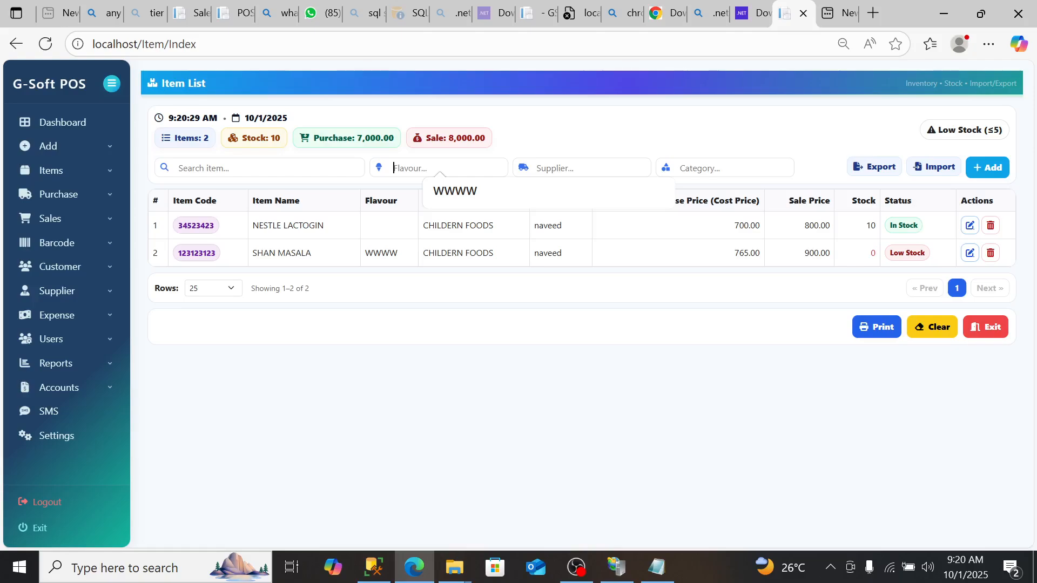
{"action": "type", "text": "W"}
{"action": "key", "text": "BackSpace"}
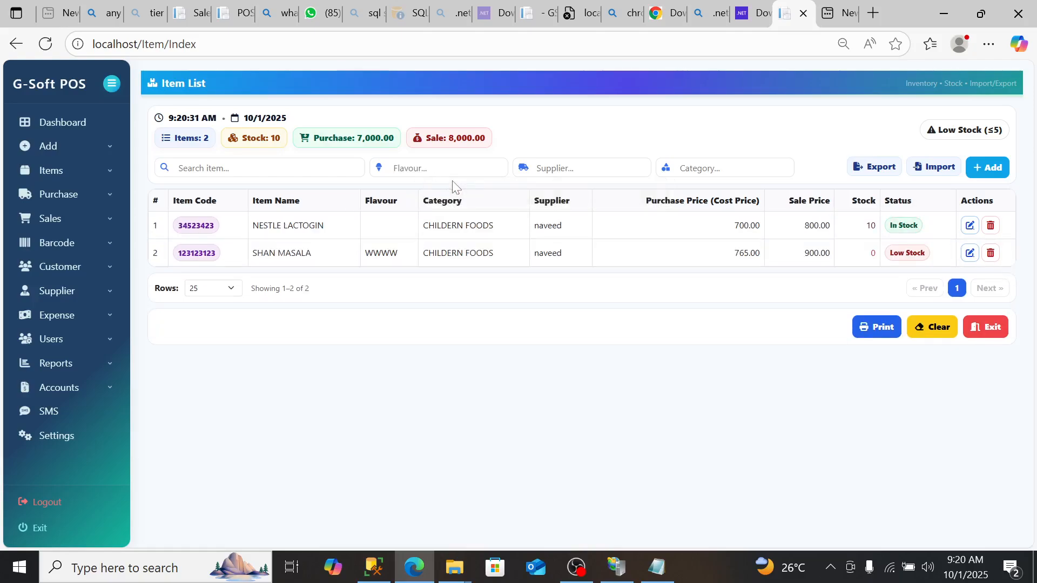
{"action": "left_click", "coordinate": [572, 168]}
{"action": "left_click", "coordinate": [758, 167]}
Step: Start a stock adjustment for NESTLE LACTOGIN with the remark AUDIT OWNER
{"action": "left_click", "coordinate": [90, 172]}
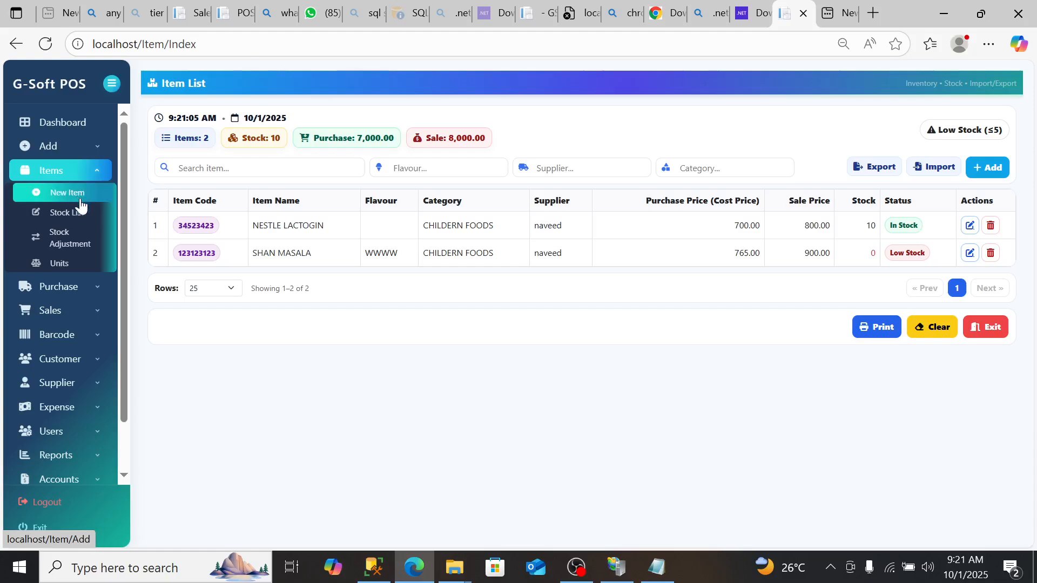
{"action": "left_click", "coordinate": [81, 238]}
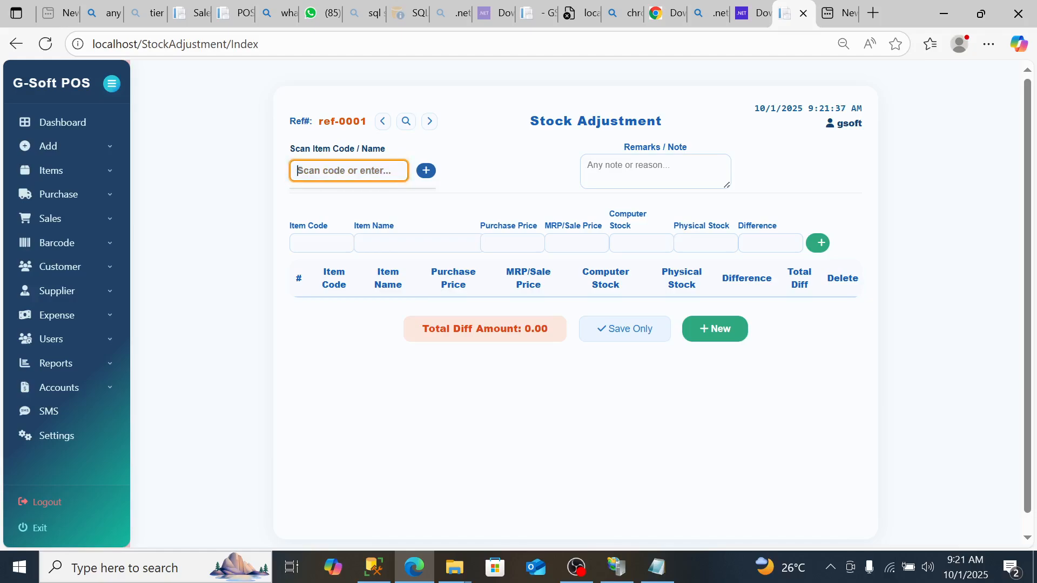
{"action": "type", "text": "NE"}
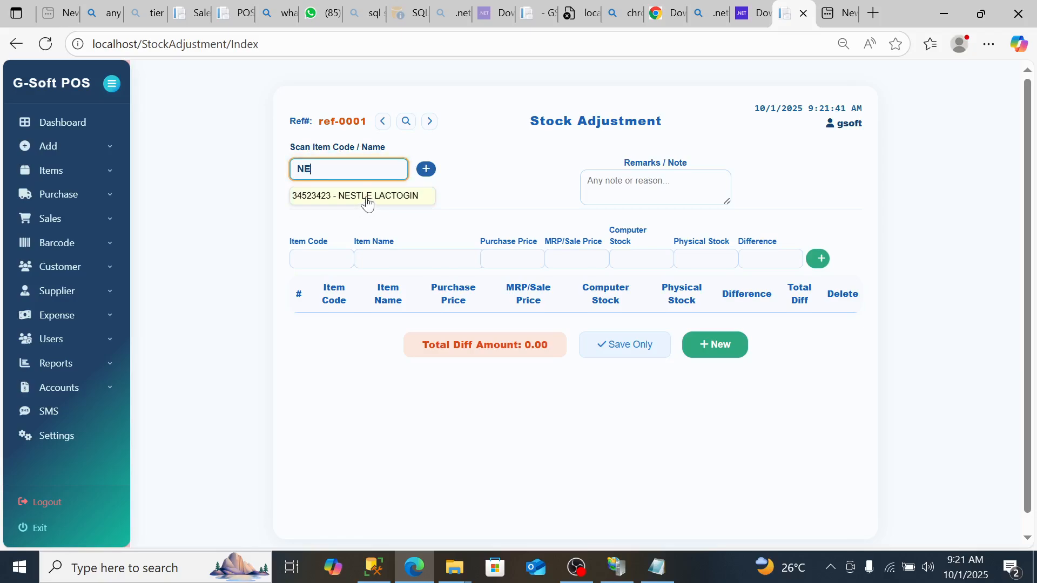
{"action": "left_click", "coordinate": [368, 203]}
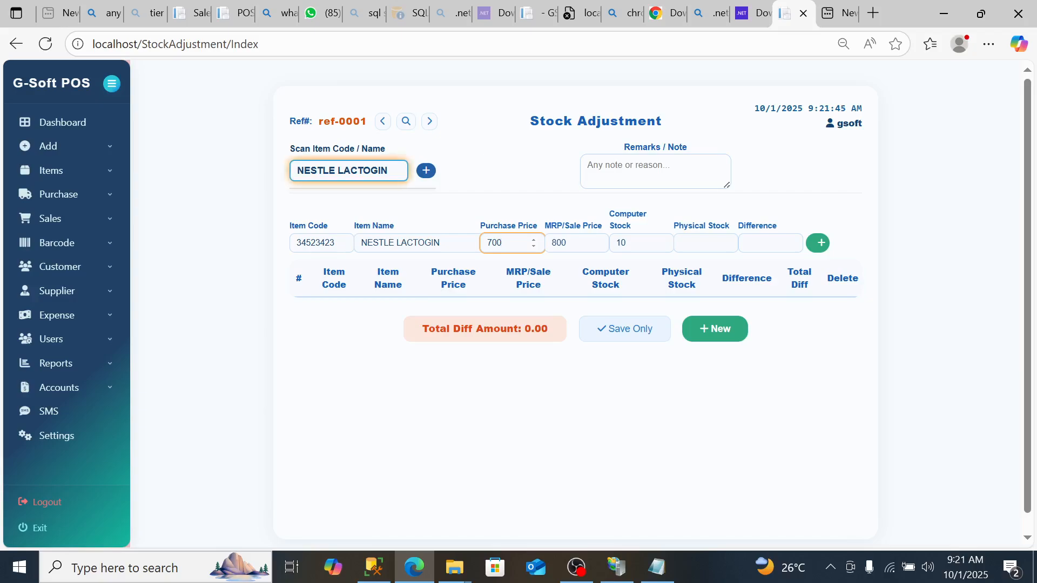
{"action": "left_click", "coordinate": [594, 173]}
{"action": "type", "text": "AUDI"}
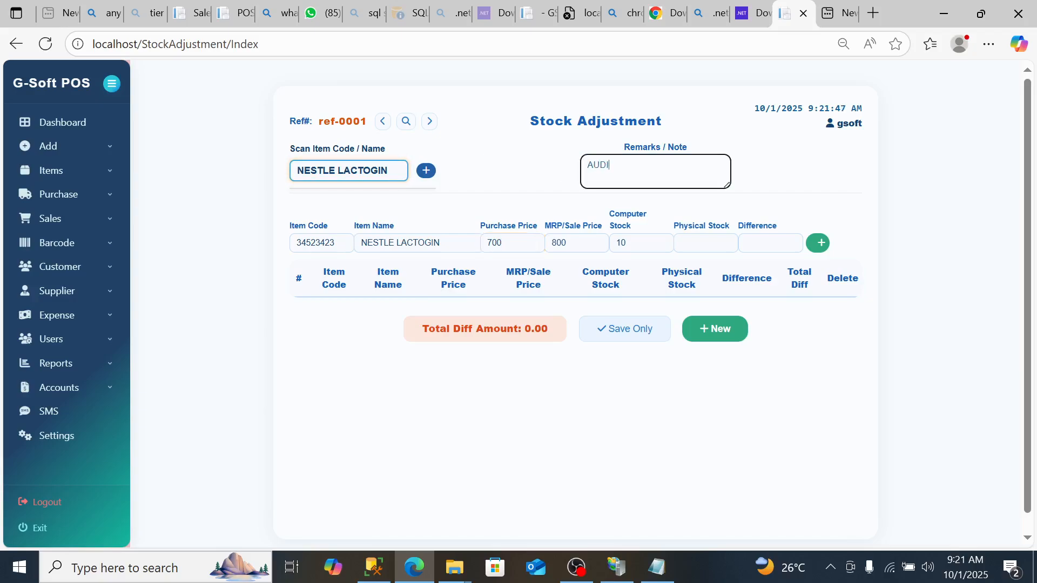
{"action": "type", "text": "T  OWNER"}
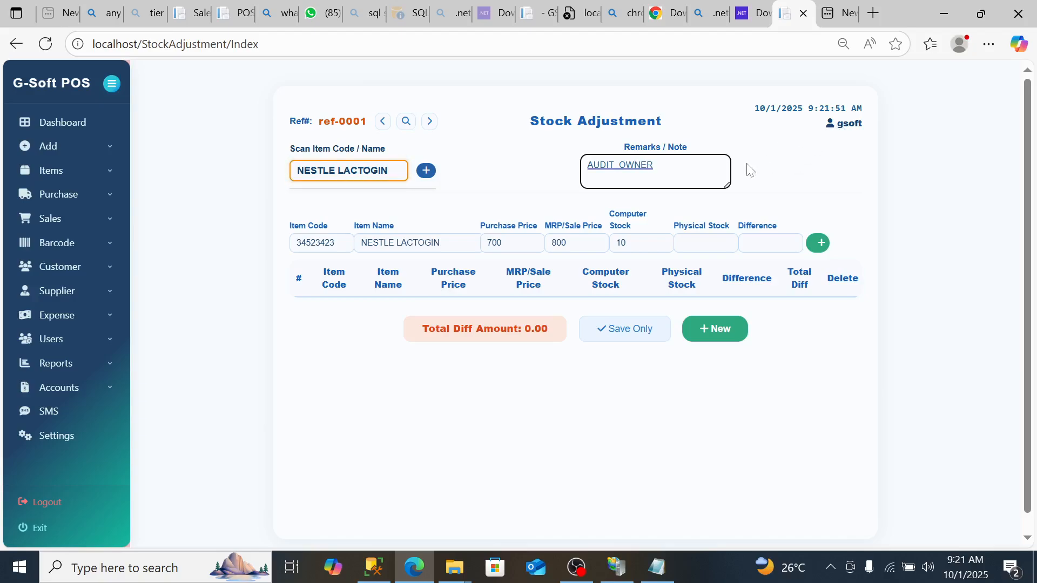
Step: Set the physical stock of NESTLE LACTOGIN to 8 and add the item to the adjustment
{"action": "left_click", "coordinate": [513, 243]}
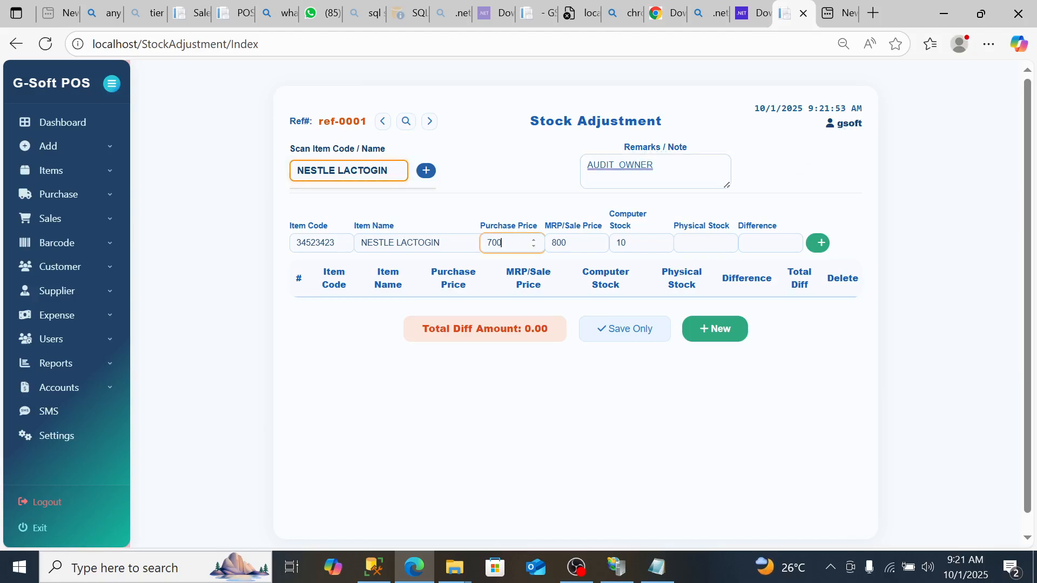
{"action": "key", "text": "Tab"}
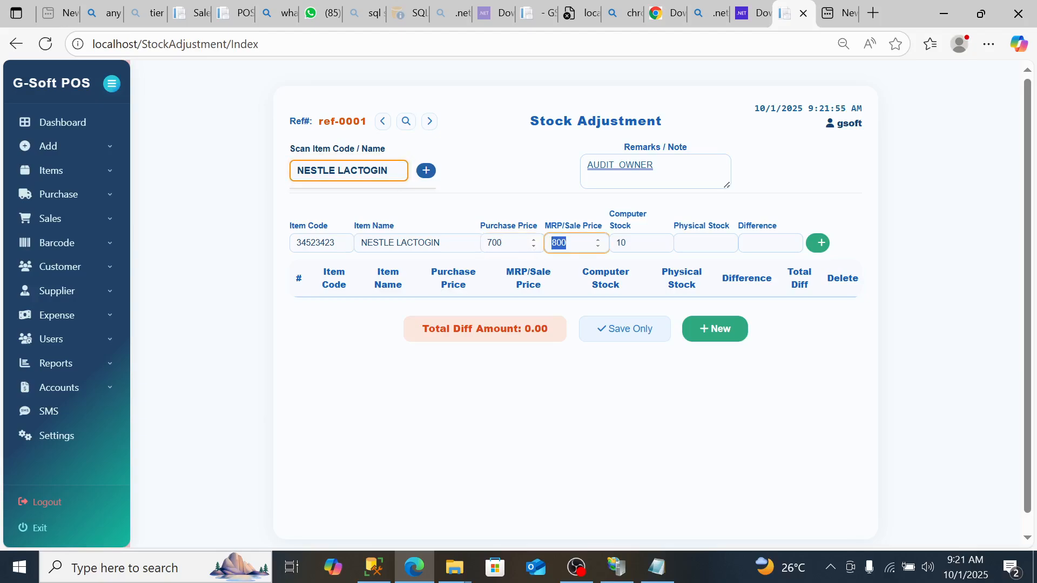
{"action": "key", "text": "Tab"}
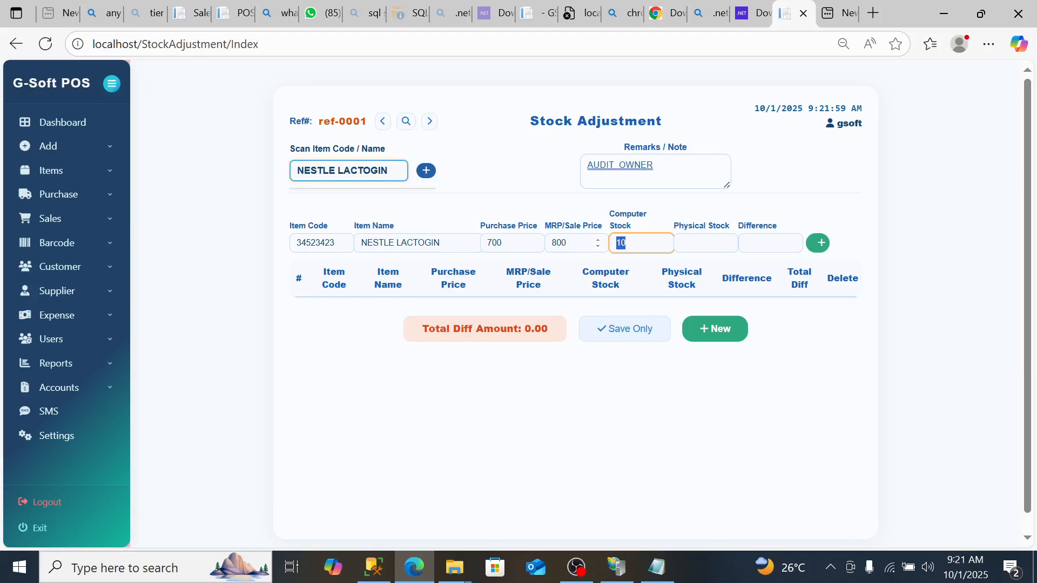
{"action": "key", "text": "Tab"}
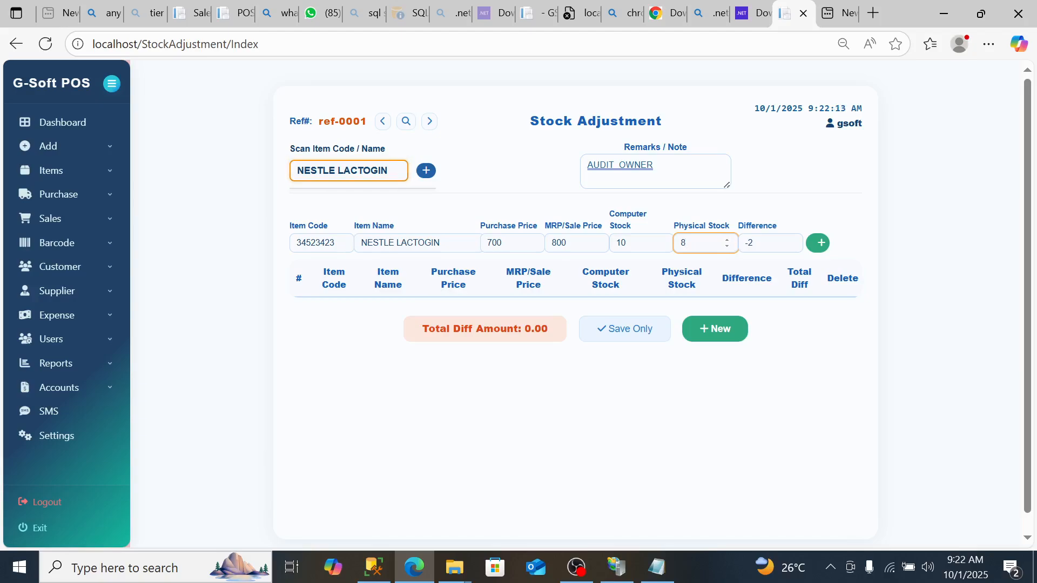
{"action": "left_click", "coordinate": [818, 245]}
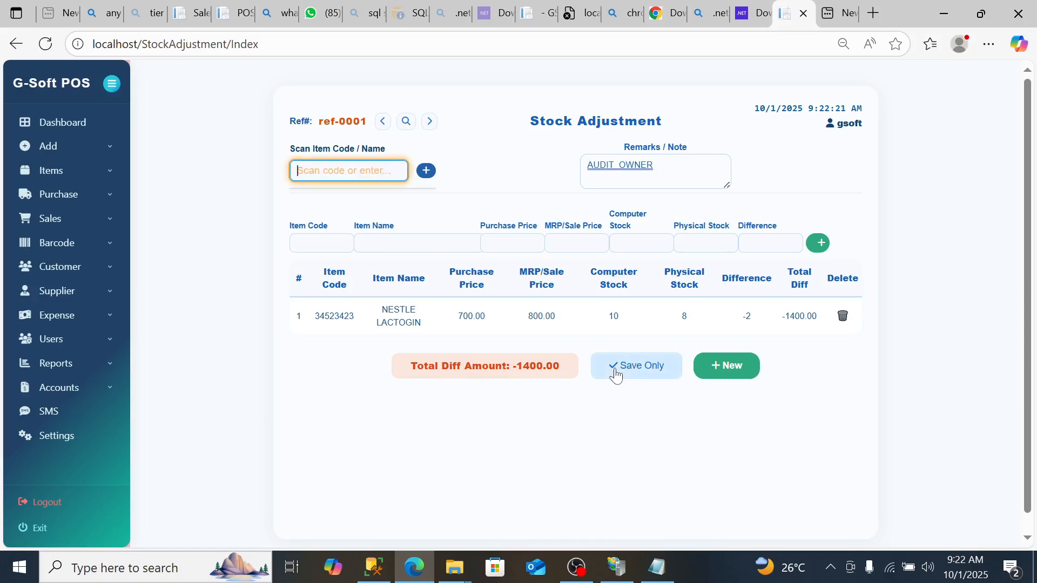
Step: Save the stock adjustment and try to step back to the previous adjustment record
{"action": "left_click", "coordinate": [637, 372]}
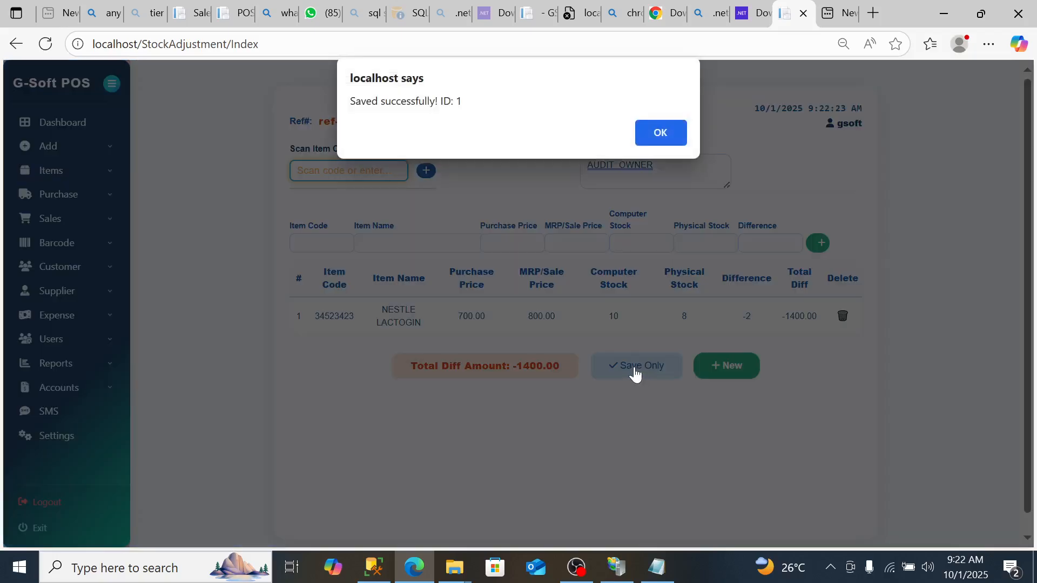
{"action": "left_click", "coordinate": [660, 134]}
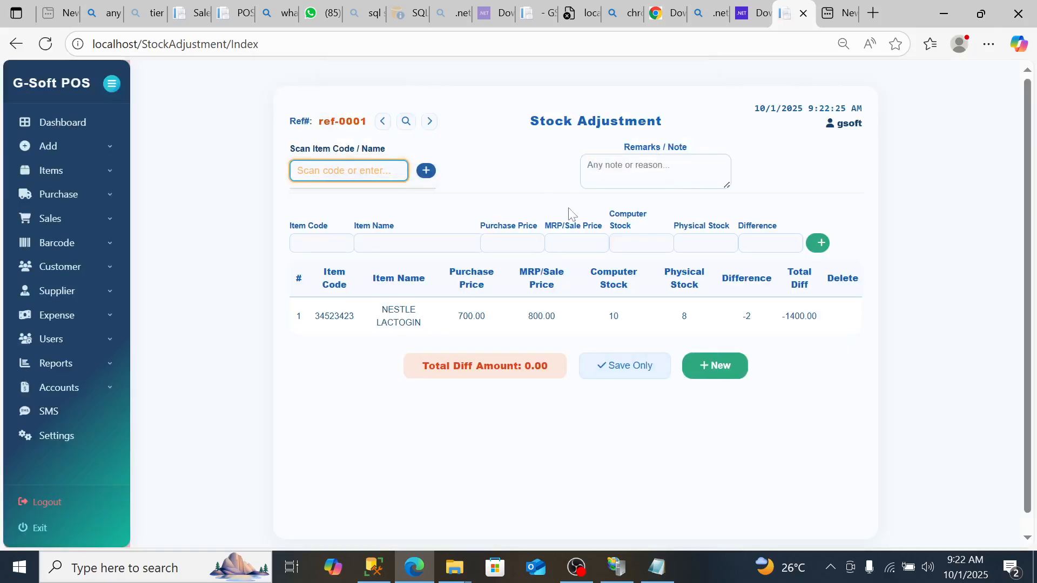
{"action": "left_click", "coordinate": [382, 124]}
{"action": "left_click", "coordinate": [660, 138]}
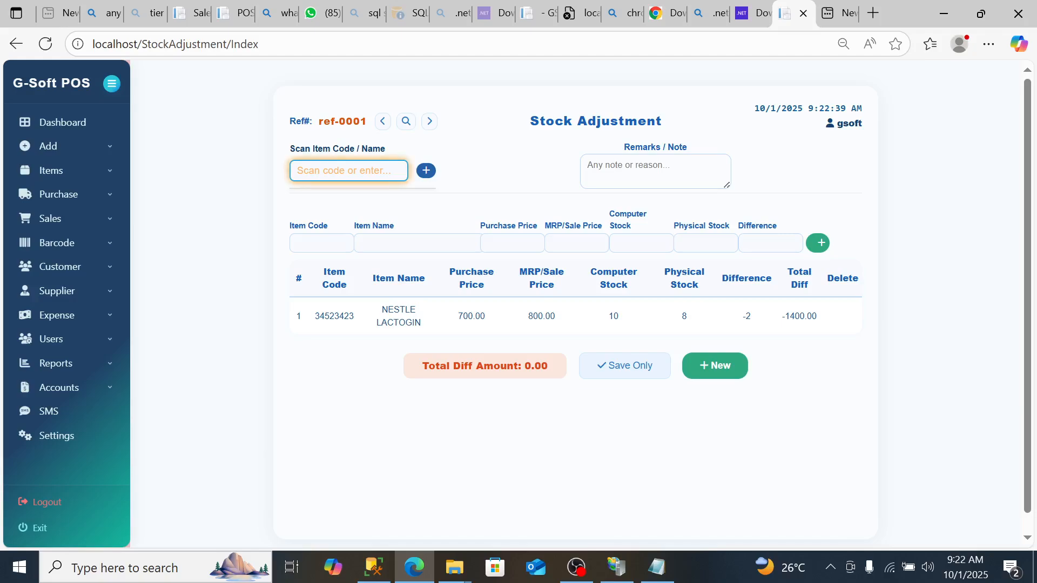
Step: Open the new item form and check the adjusted NESTLE LACTOGIN quantity in the current stock list
{"action": "left_click", "coordinate": [63, 179]}
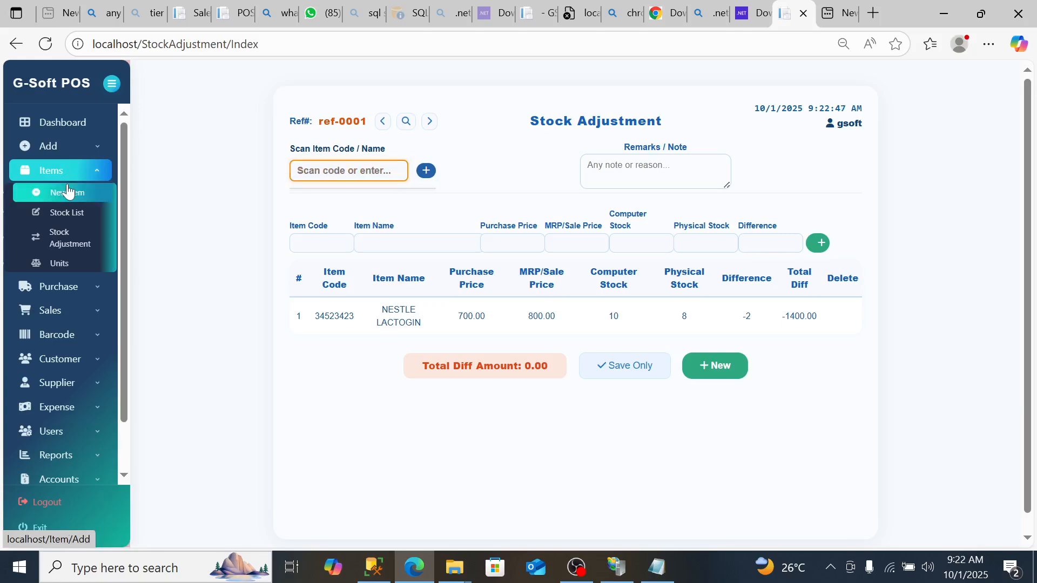
{"action": "left_click", "coordinate": [67, 192]}
{"action": "left_click", "coordinate": [612, 177]}
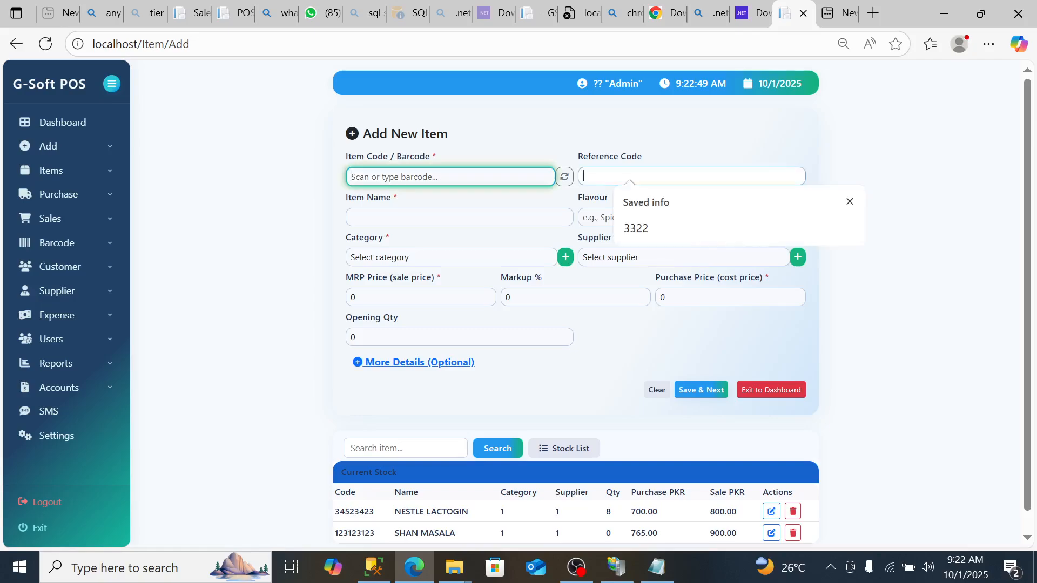
{"action": "left_click", "coordinate": [538, 217]}
{"action": "left_click", "coordinate": [612, 218]}
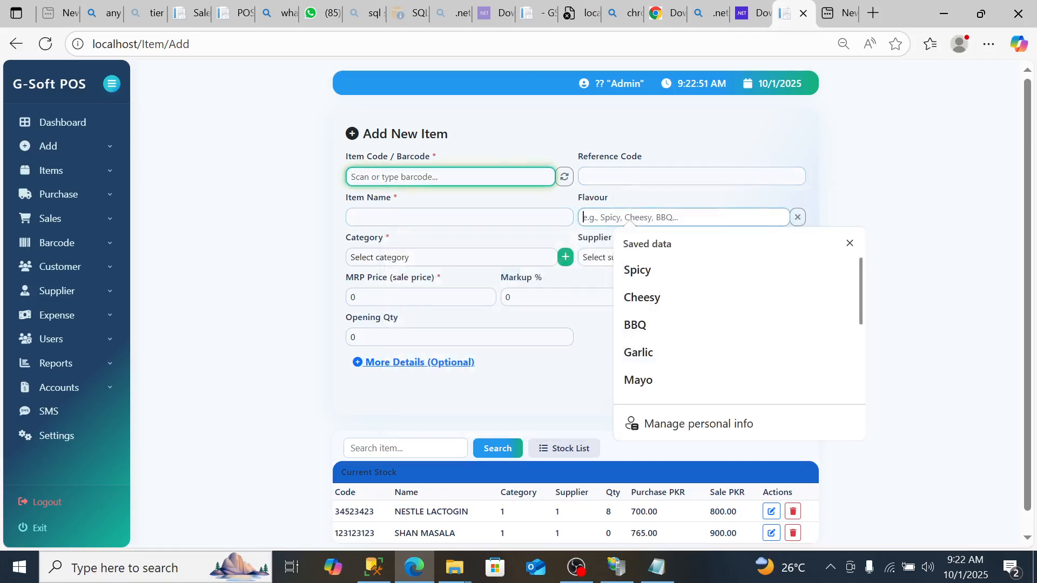
{"action": "left_click", "coordinate": [450, 257]}
{"action": "scroll", "coordinate": [678, 297], "scroll_direction": "down", "scroll_amount": 1}
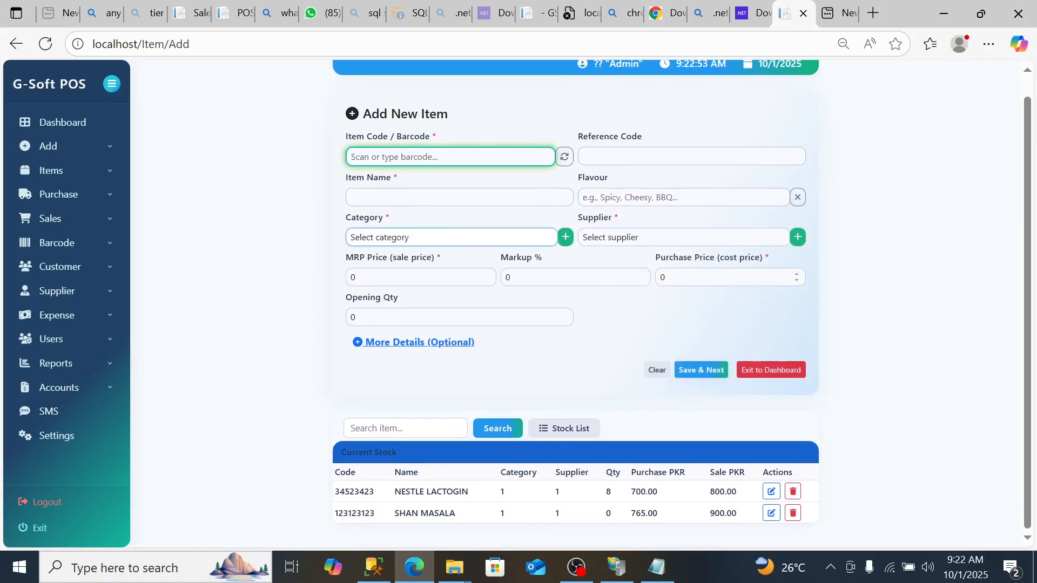
Step: Open the point-of-sale screen for a new sale, leaving the item scan field empty
{"action": "left_click", "coordinate": [66, 153]}
{"action": "left_click", "coordinate": [68, 148]}
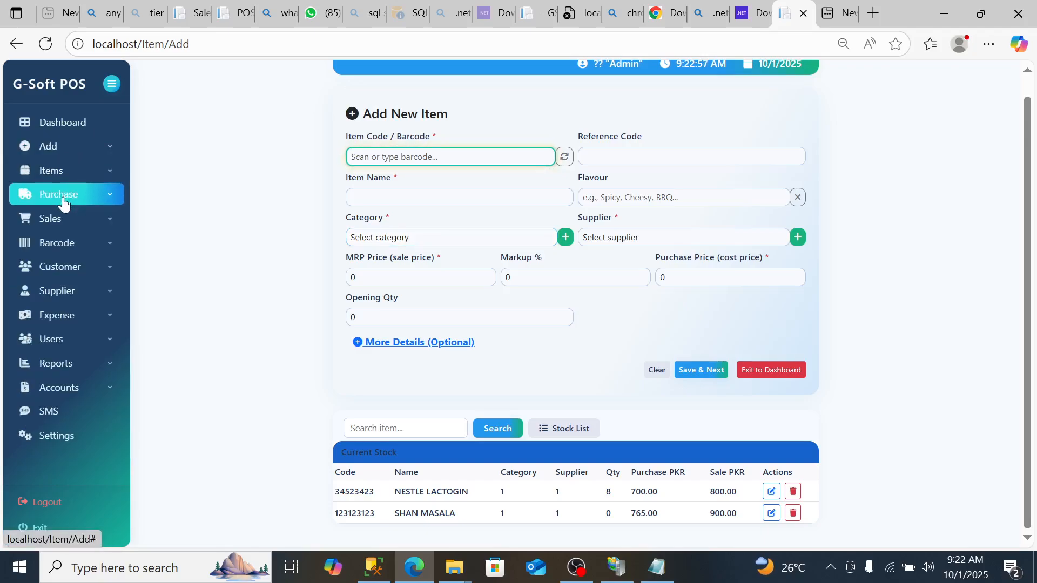
{"action": "left_click", "coordinate": [62, 172]}
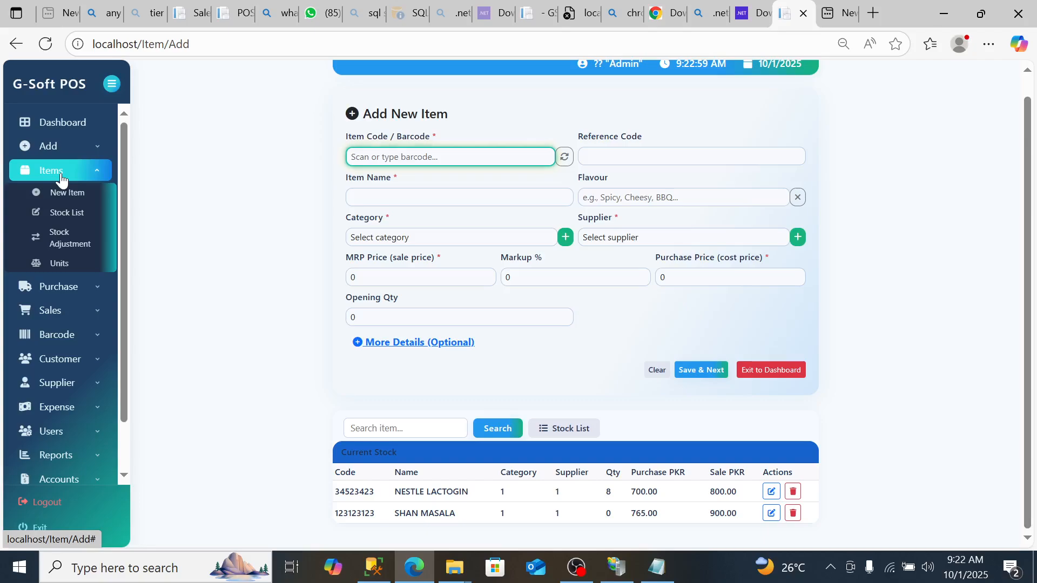
{"action": "left_click", "coordinate": [62, 178]}
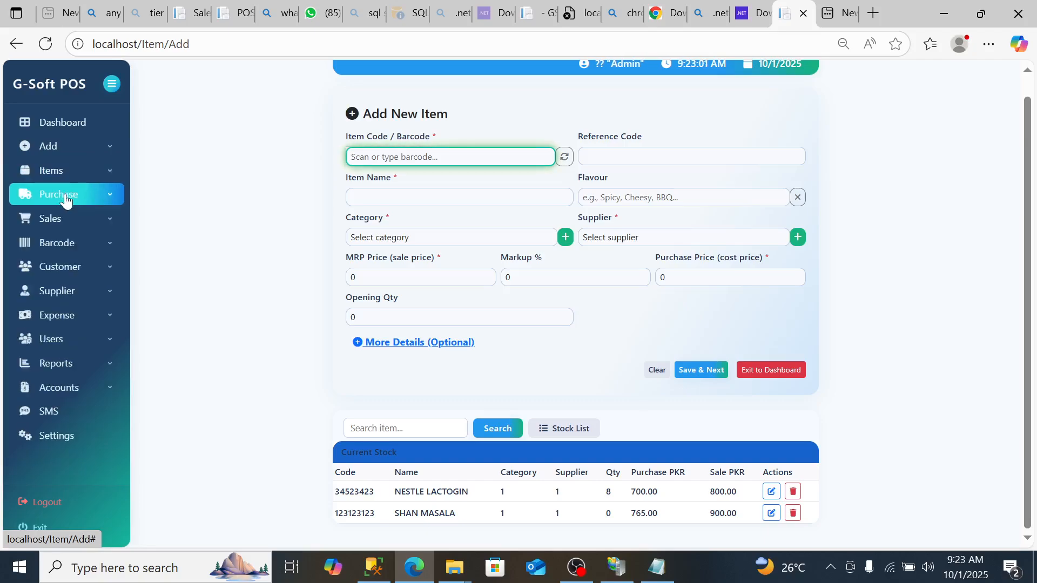
{"action": "left_click", "coordinate": [64, 220]}
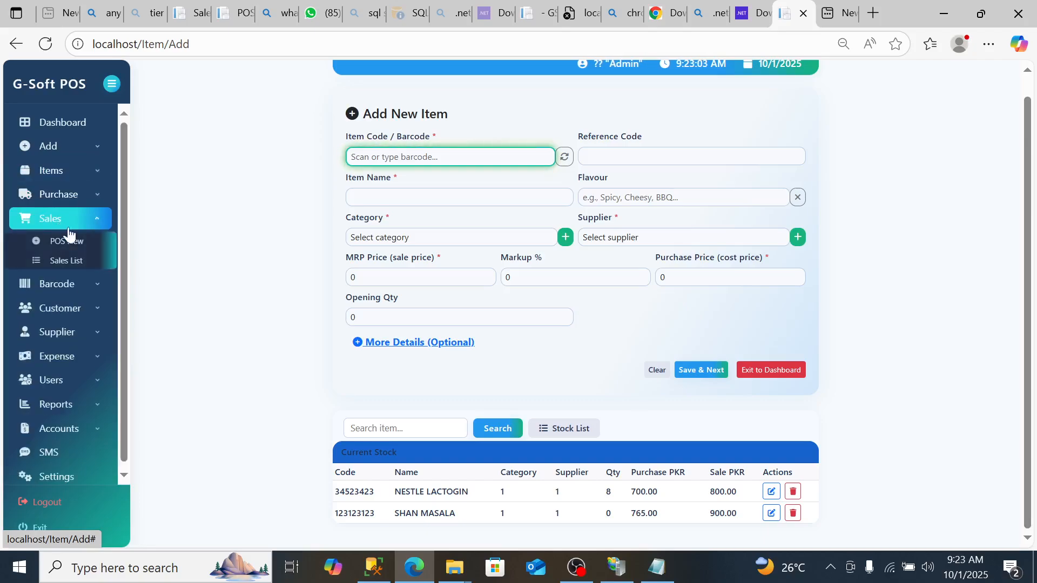
{"action": "left_click", "coordinate": [68, 238]}
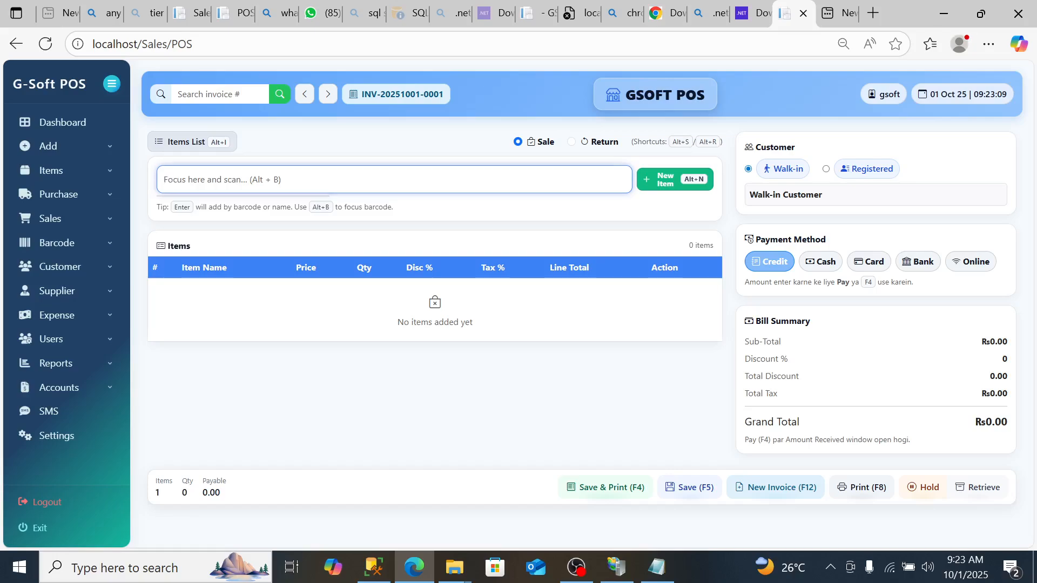
{"action": "type", "text": "D"}
{"action": "key", "text": "BackSpace"}
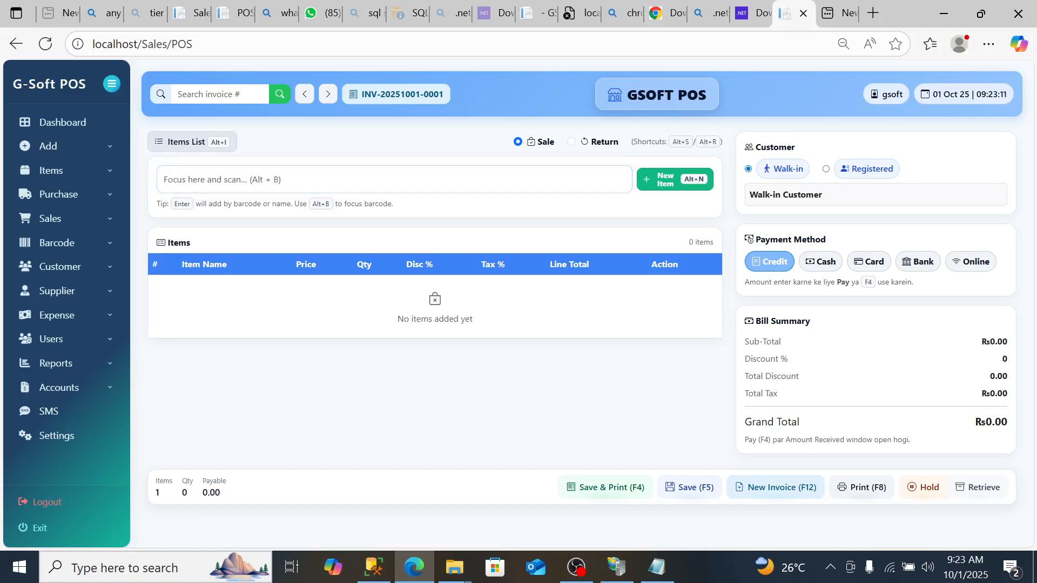
Step: Look up NESTLE LACTOGIN by name and add one unit of it to the current sale invoice
{"action": "type", "text": "L"}
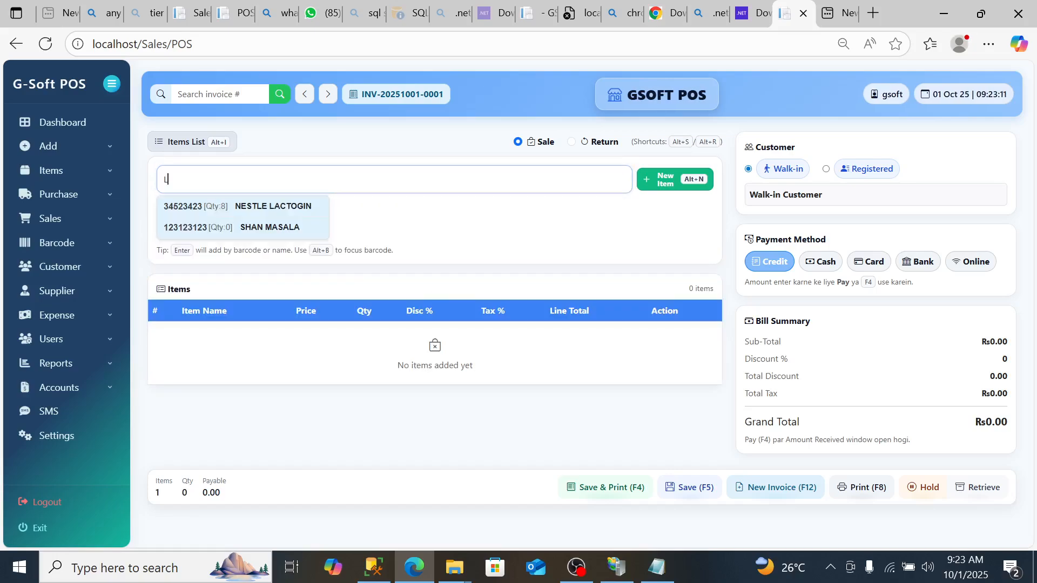
{"action": "left_click", "coordinate": [268, 211]}
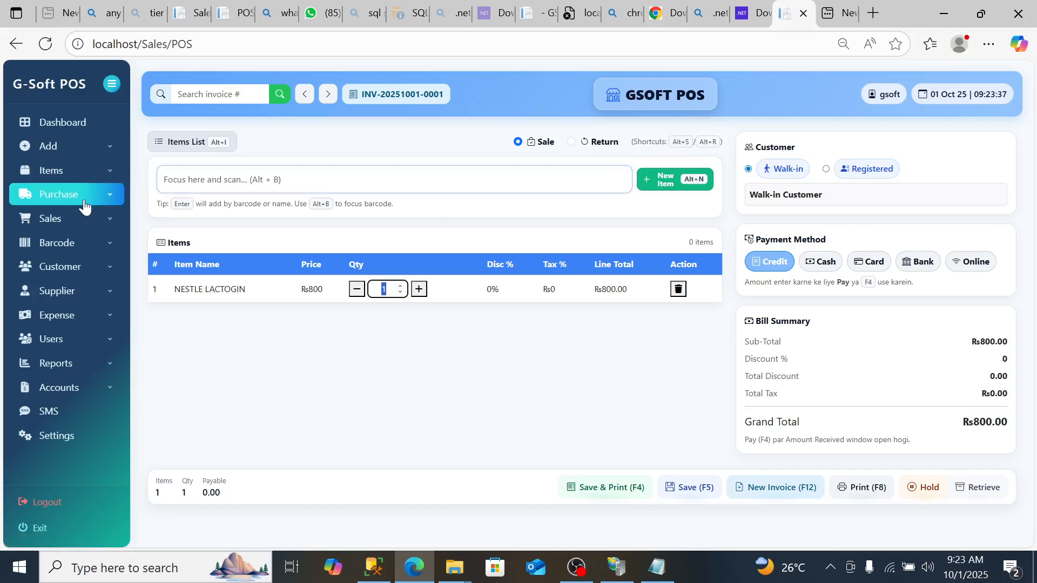
Step: Leave the sale screen and open a blank new purchase entry form
{"action": "left_click", "coordinate": [66, 219]}
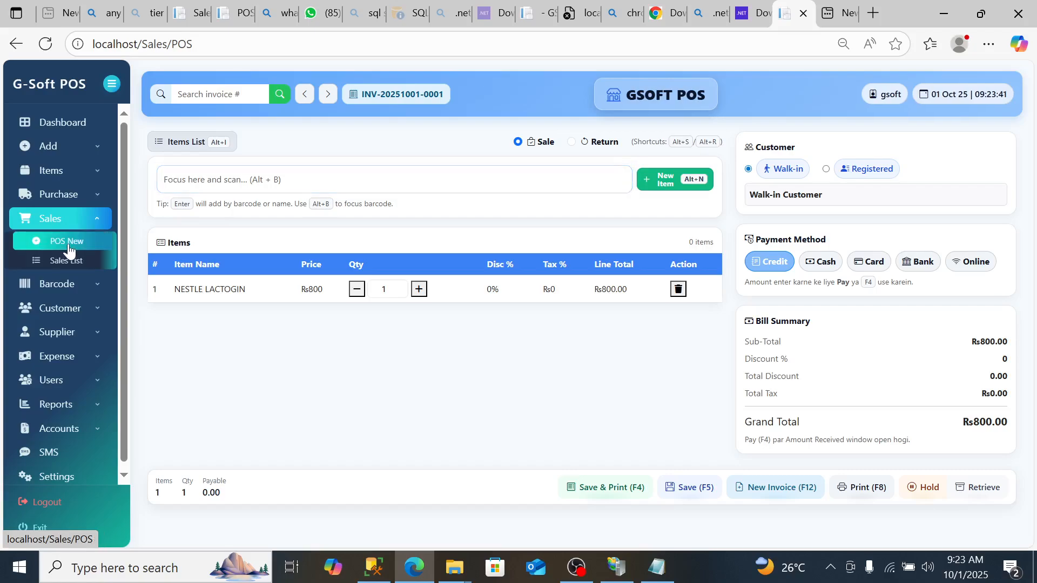
{"action": "left_click", "coordinate": [73, 203]}
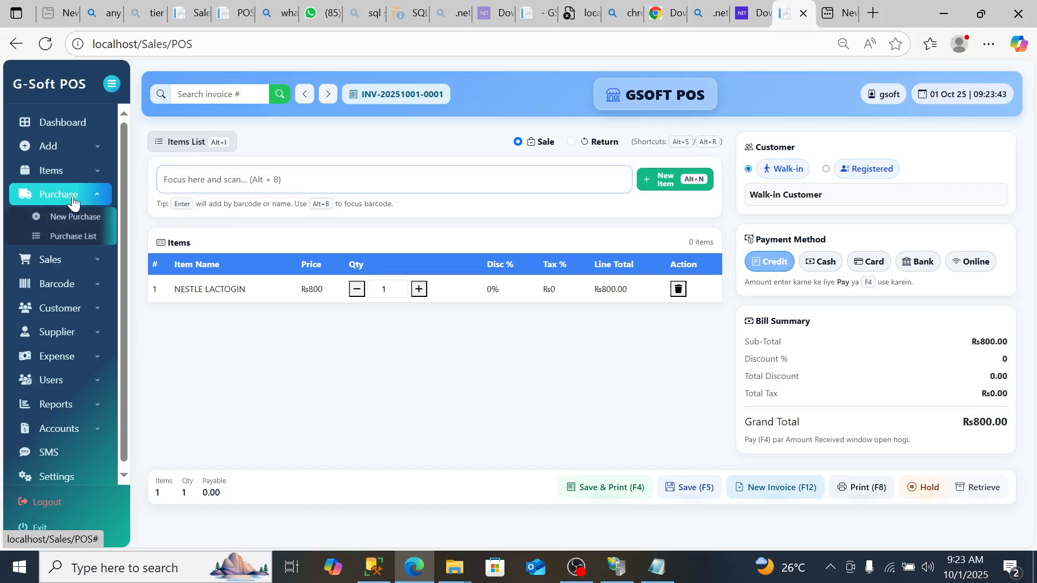
{"action": "left_click", "coordinate": [69, 217]}
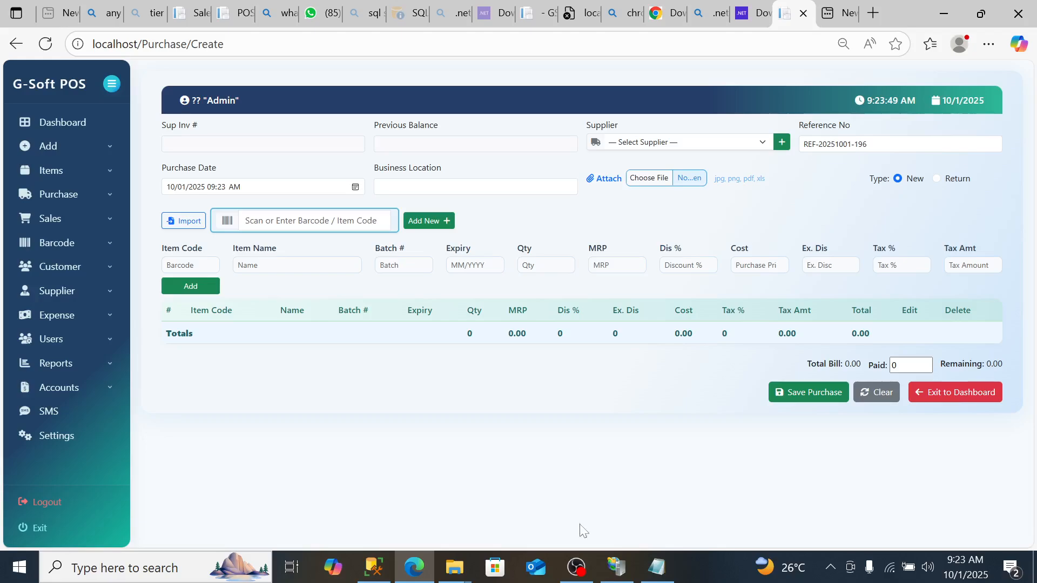
{"action": "left_click", "coordinate": [575, 572]}
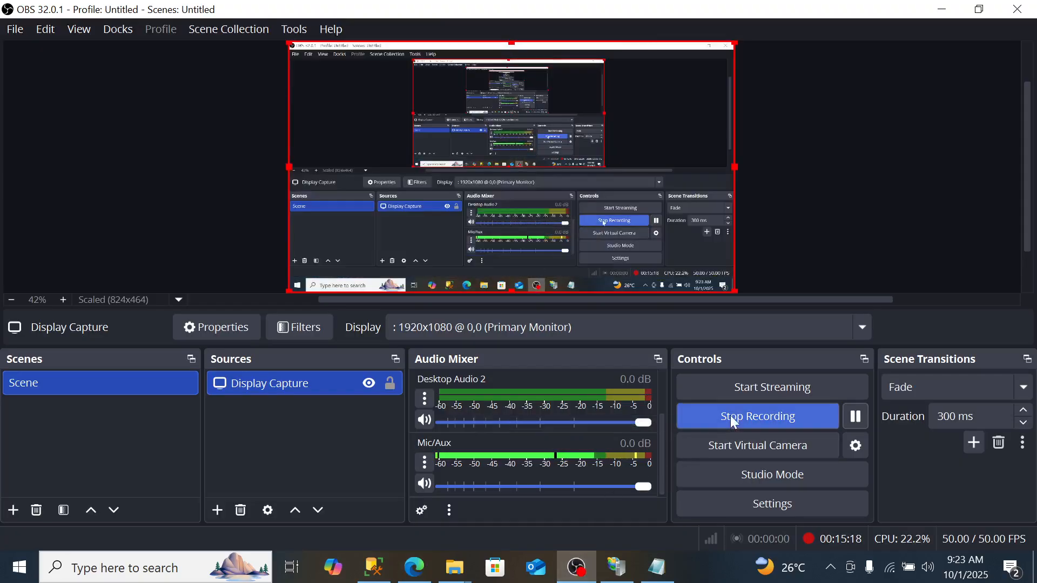